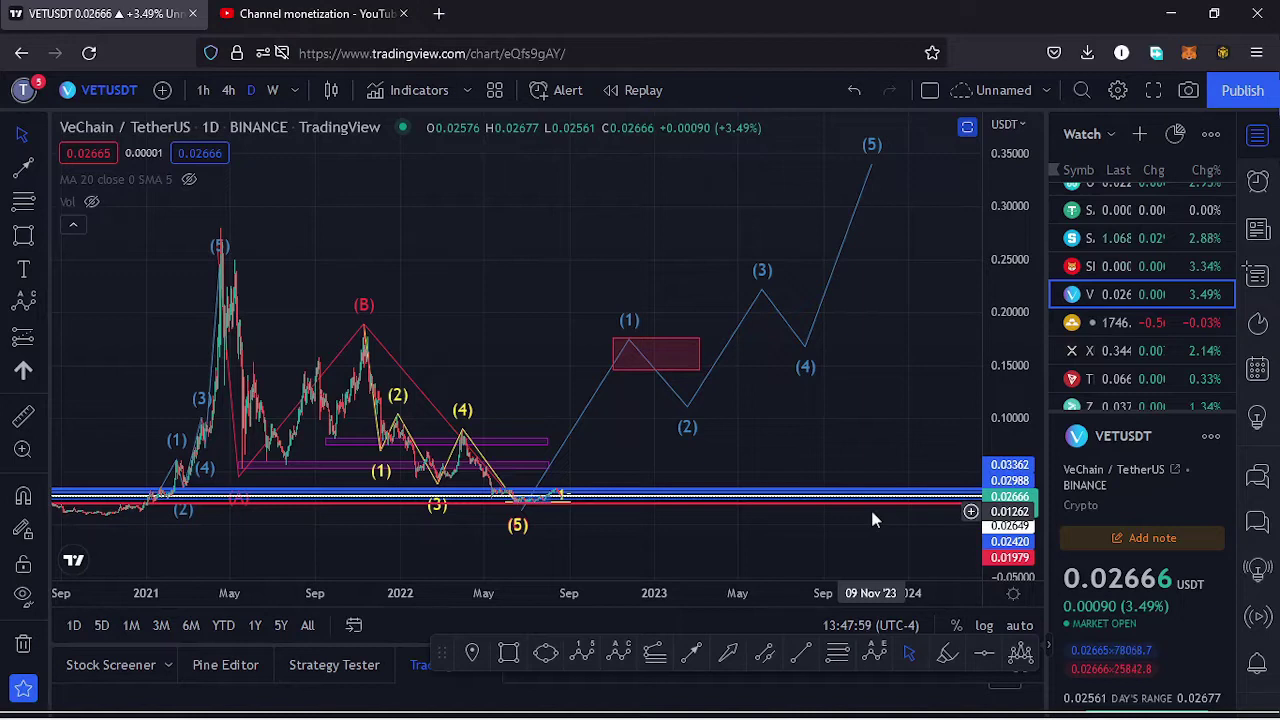
- Hide the watchlist and frame the projected five-wave count on the daily VETUSDT chart
click(1262, 142)
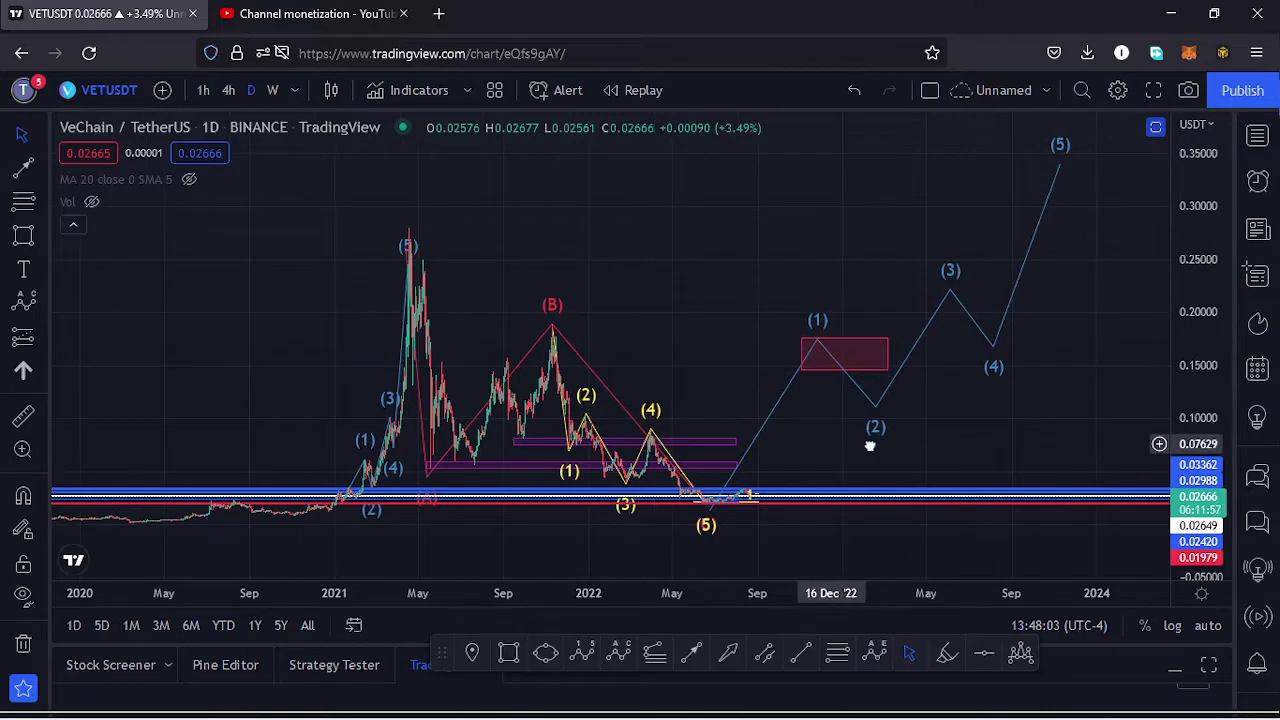
drag(870, 446, 903, 423)
scroll(560, 385, up, 2)
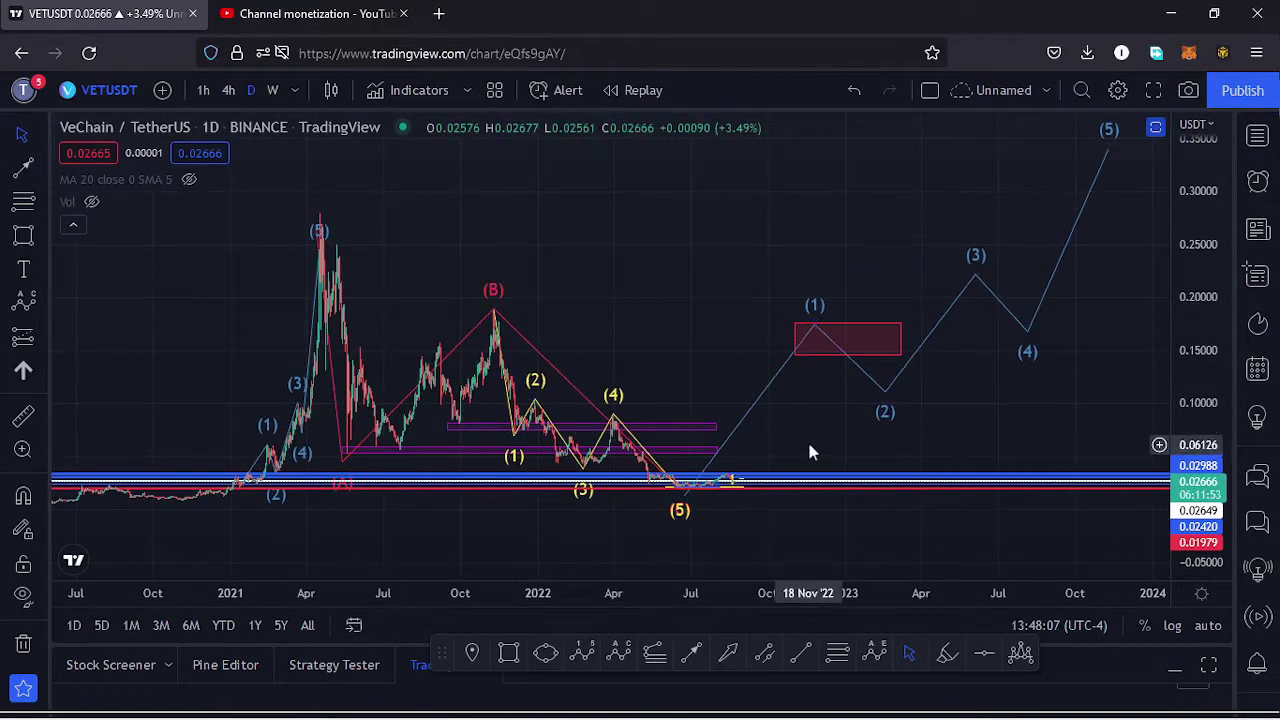
drag(810, 450, 831, 398)
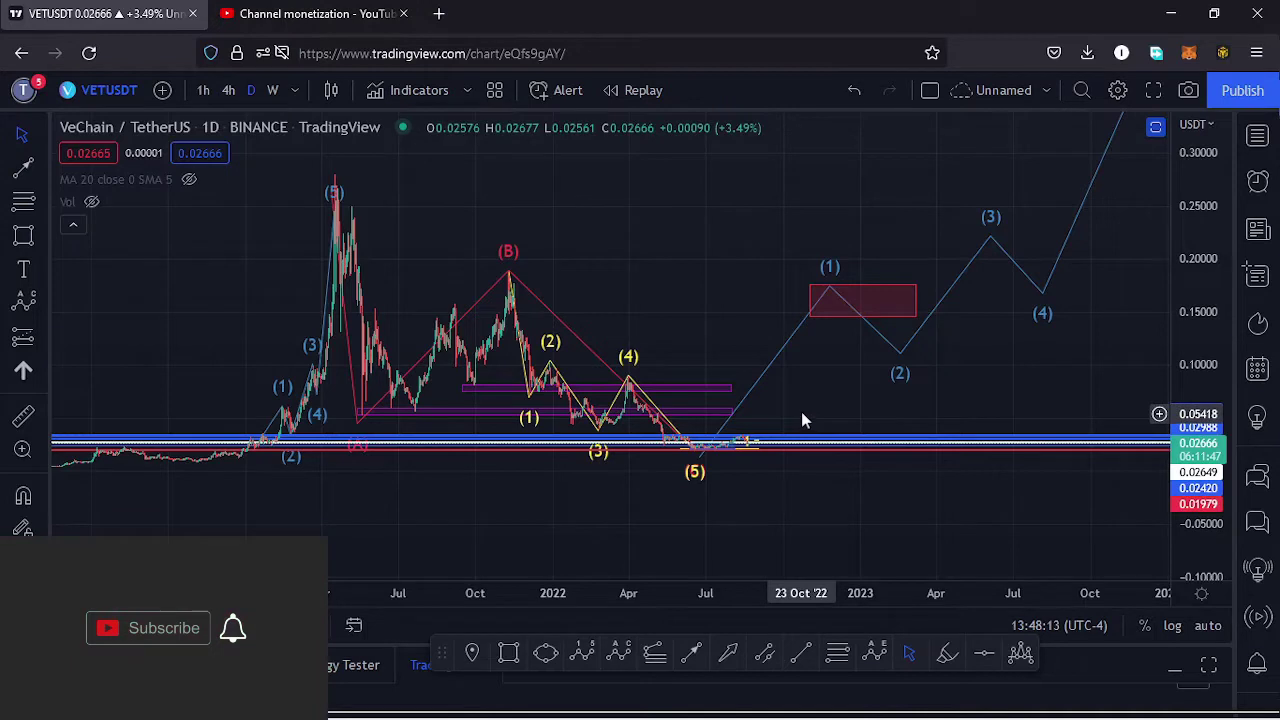
- Examine the 2021 wave (5) peak and the correction through the (B) high on the daily chart
click(339, 192)
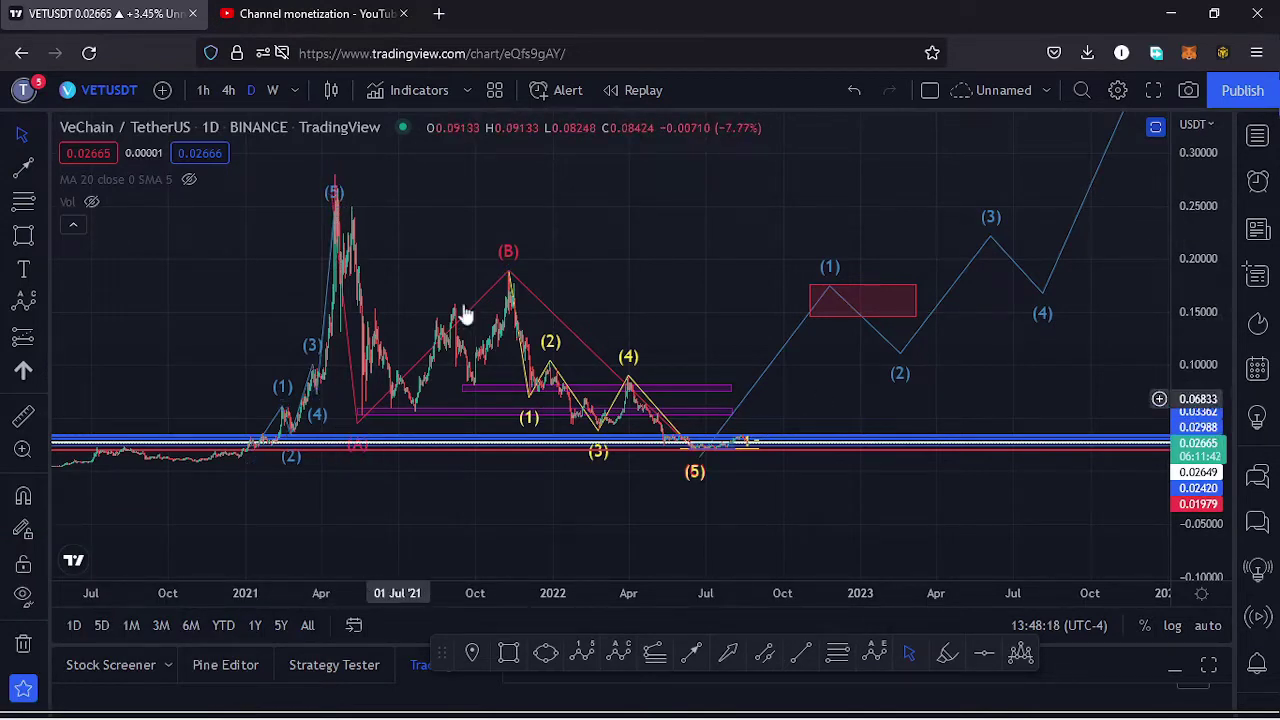
click(508, 280)
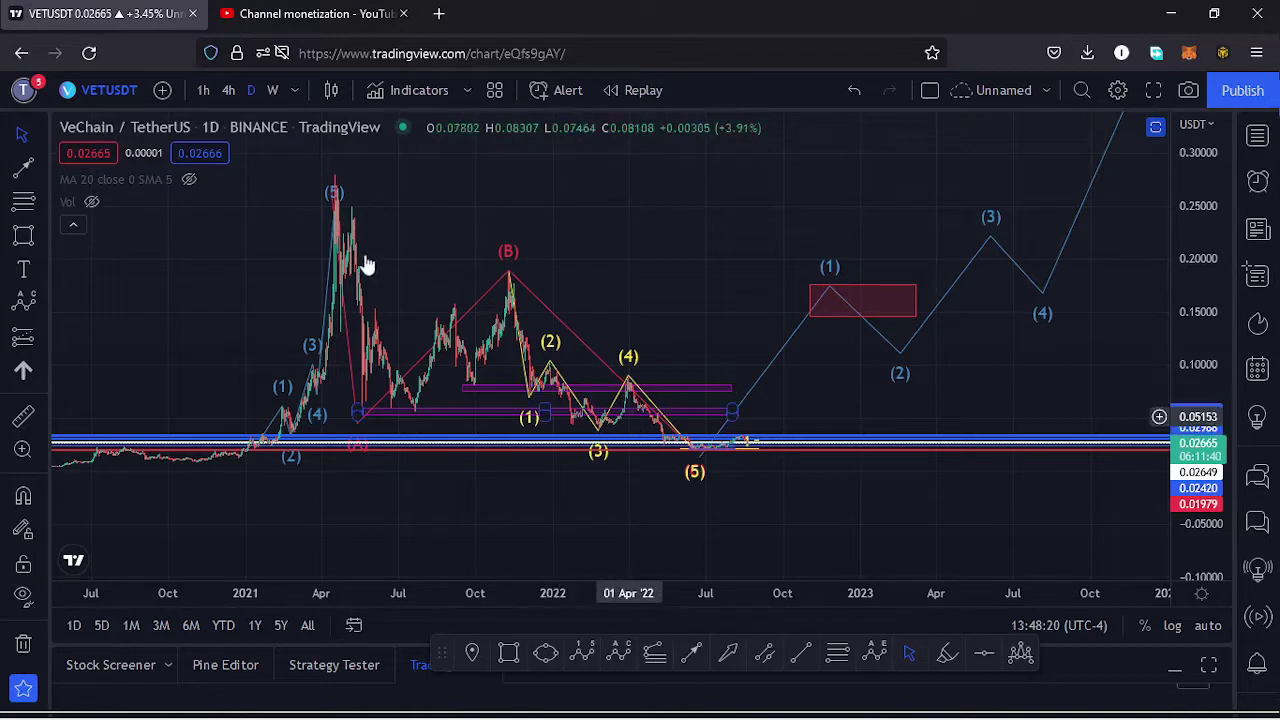
click(335, 195)
click(508, 272)
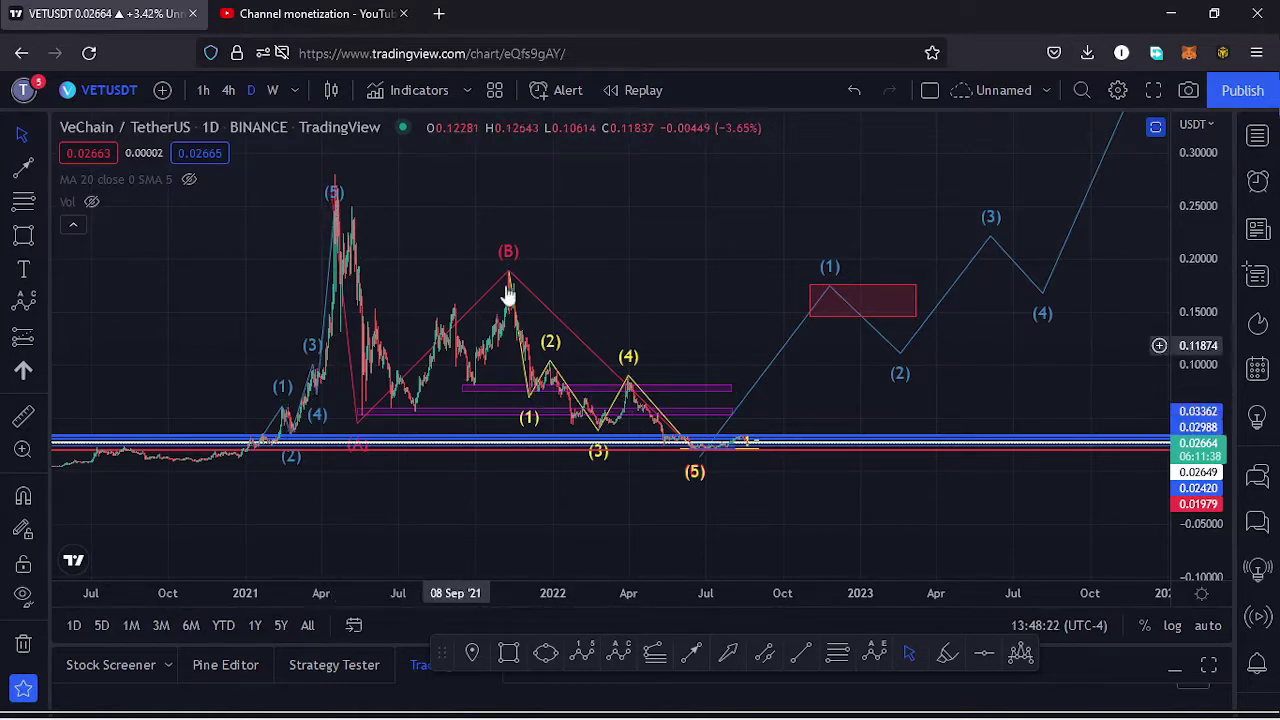
click(810, 422)
- Examine the daily price action from the June 2022 wave (5) low up to the August wave 1 high and the pullback after it
drag(810, 422, 843, 377)
drag(1145, 388, 1193, 395)
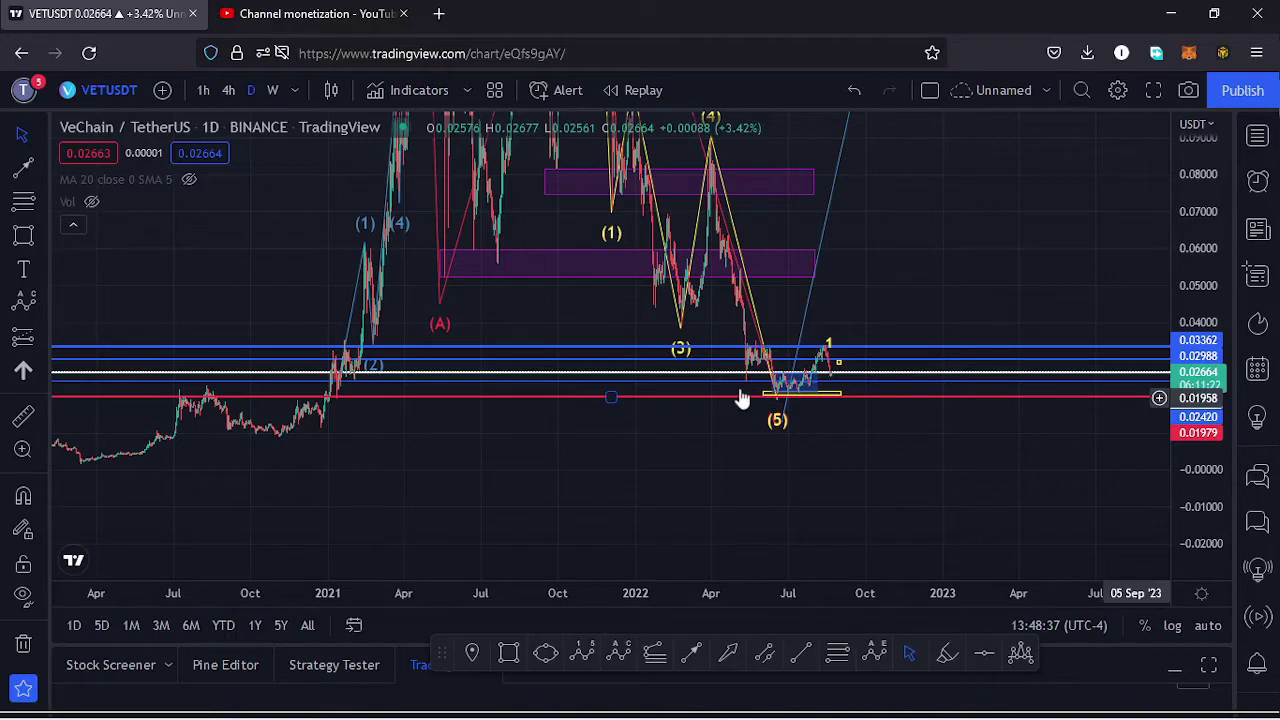
drag(800, 455, 906, 473)
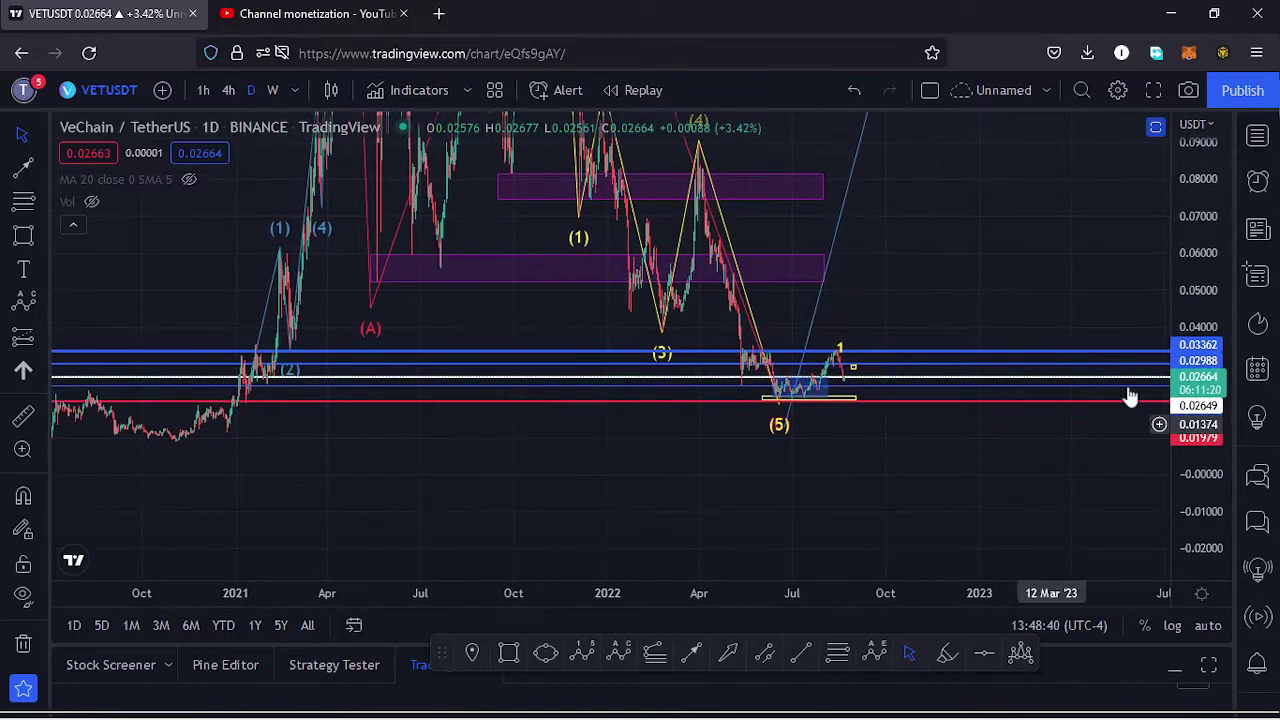
drag(1180, 420, 1190, 392)
scroll(851, 508, up, 5)
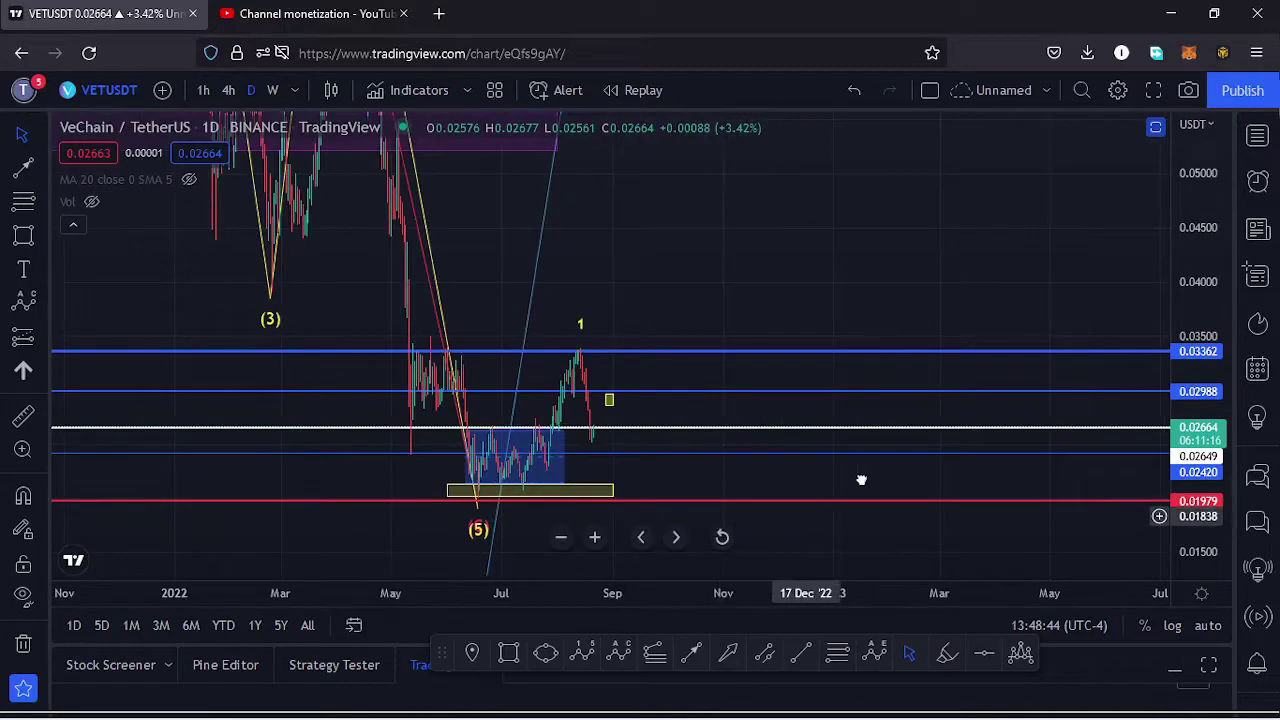
drag(860, 480, 1043, 387)
scroll(697, 420, up, 3)
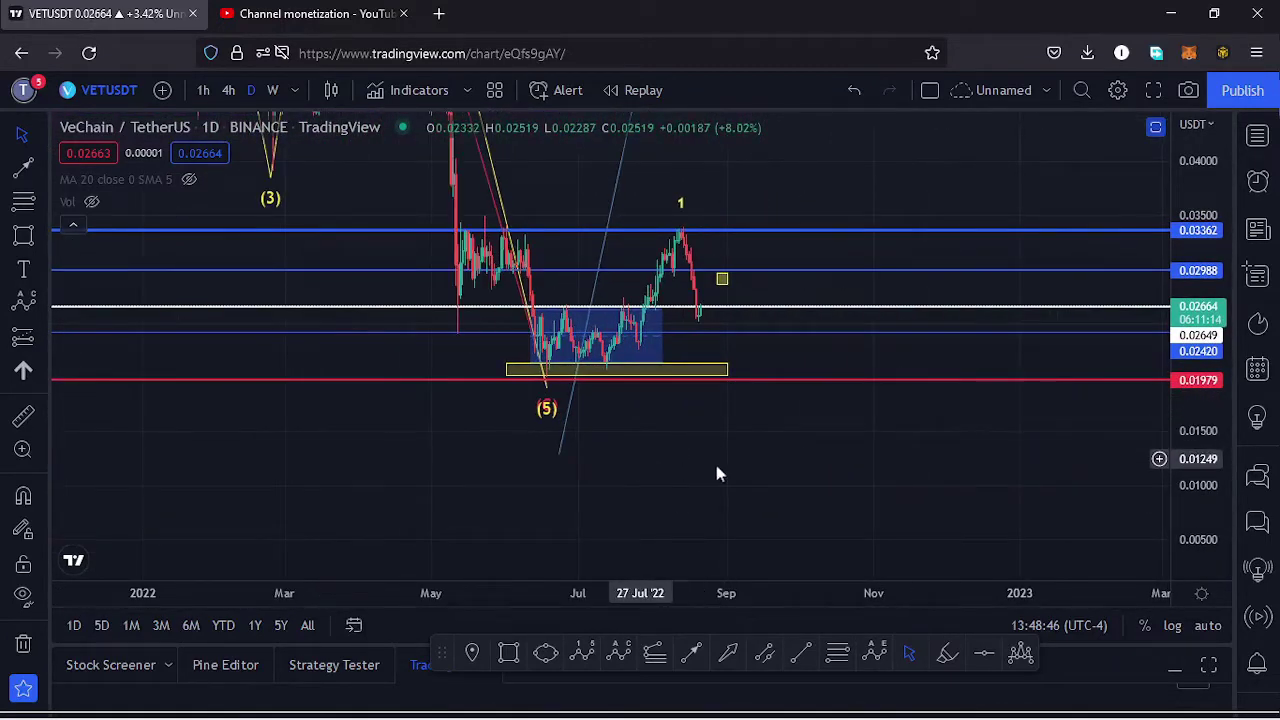
drag(715, 465, 891, 478)
scroll(714, 466, up, 4)
drag(798, 478, 851, 483)
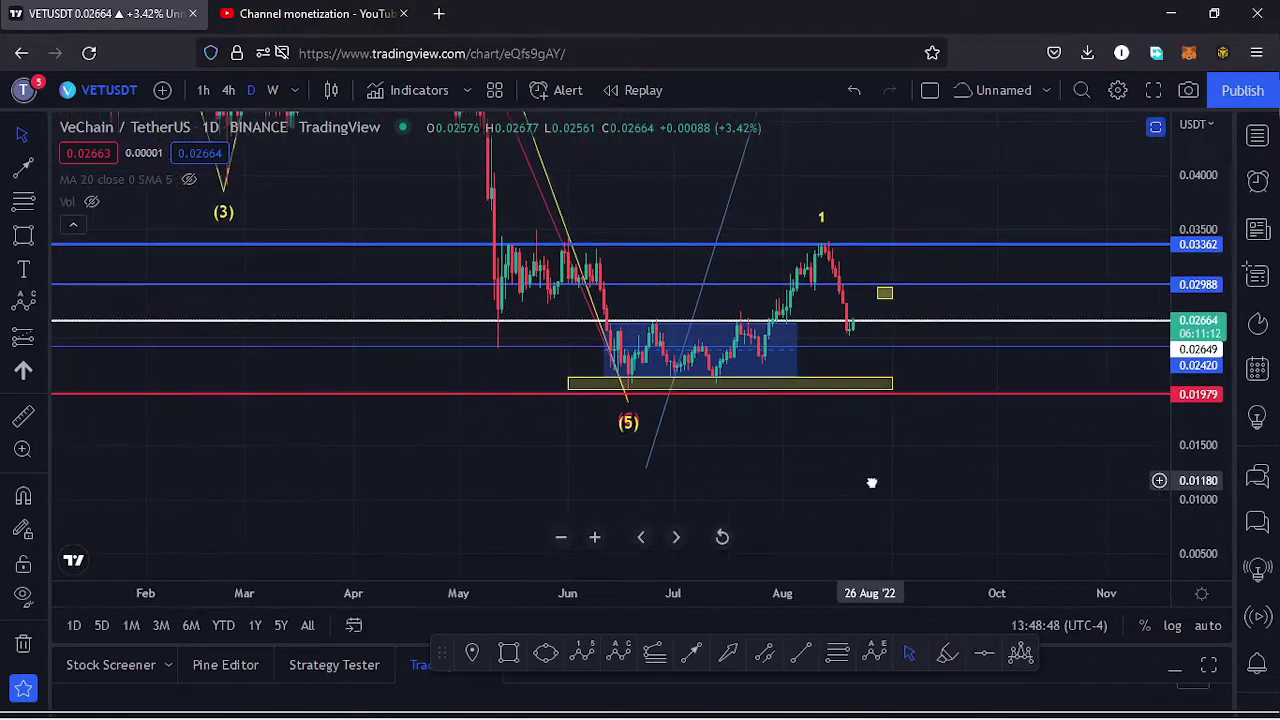
drag(1203, 370, 1200, 545)
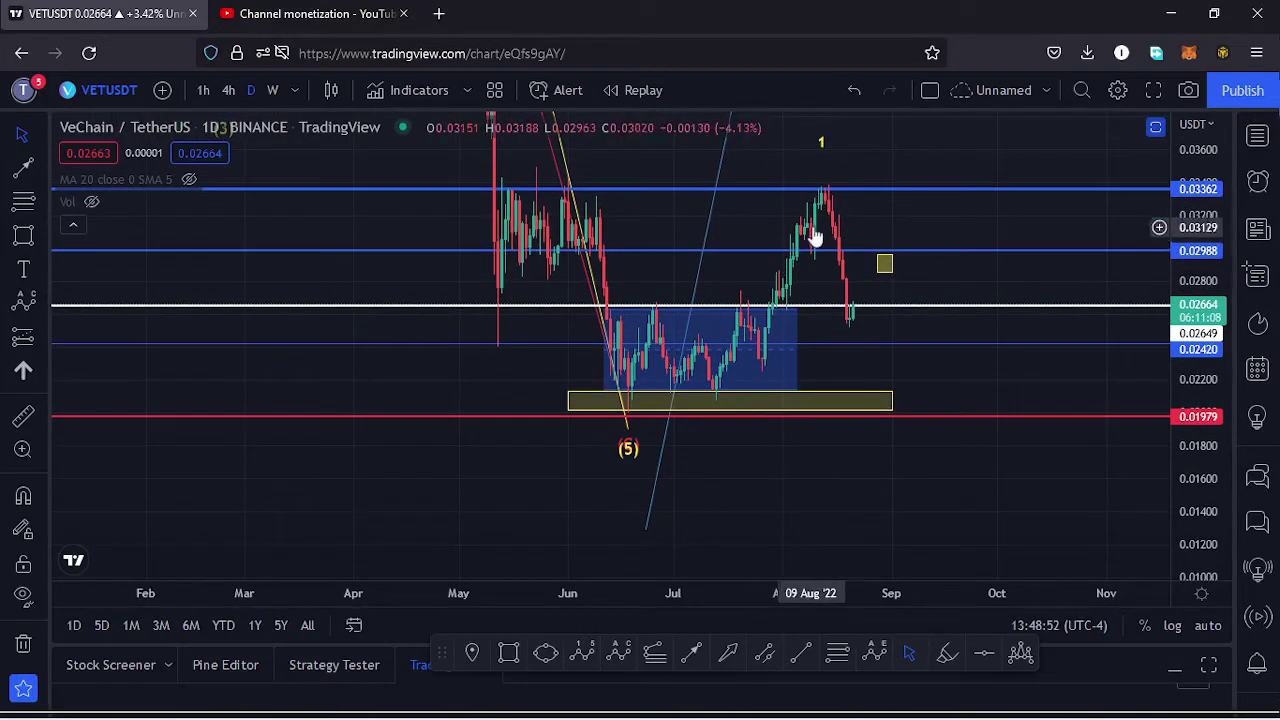
drag(875, 237, 806, 286)
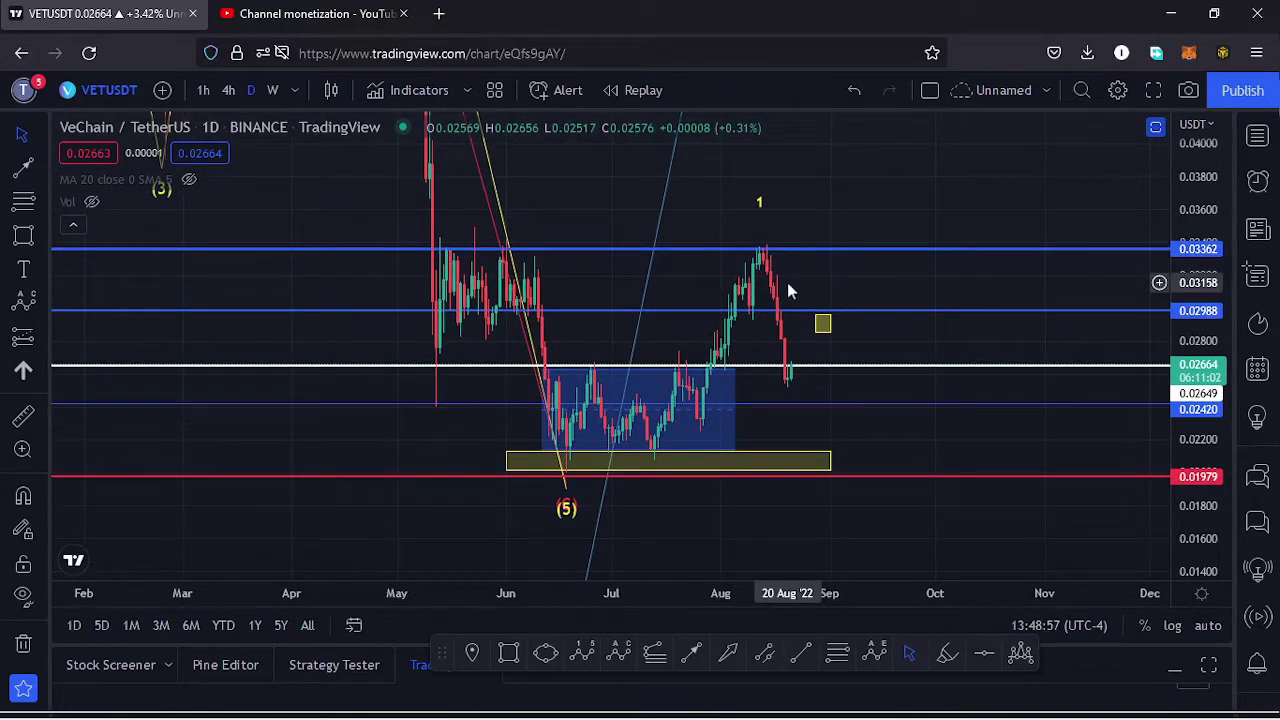
scroll(794, 288, up, 2)
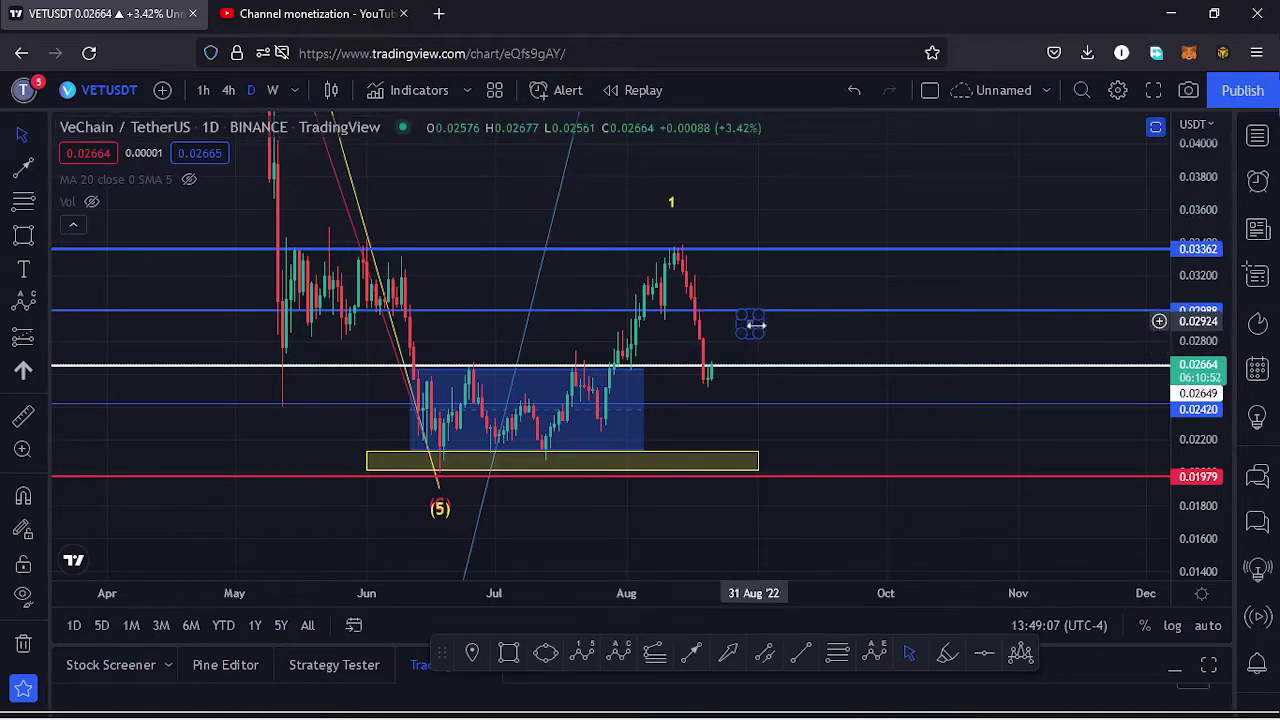
- Switch the chart to the 4-hour interval and frame the rally from the July low through the August pullback
text(4h)
key(Return)
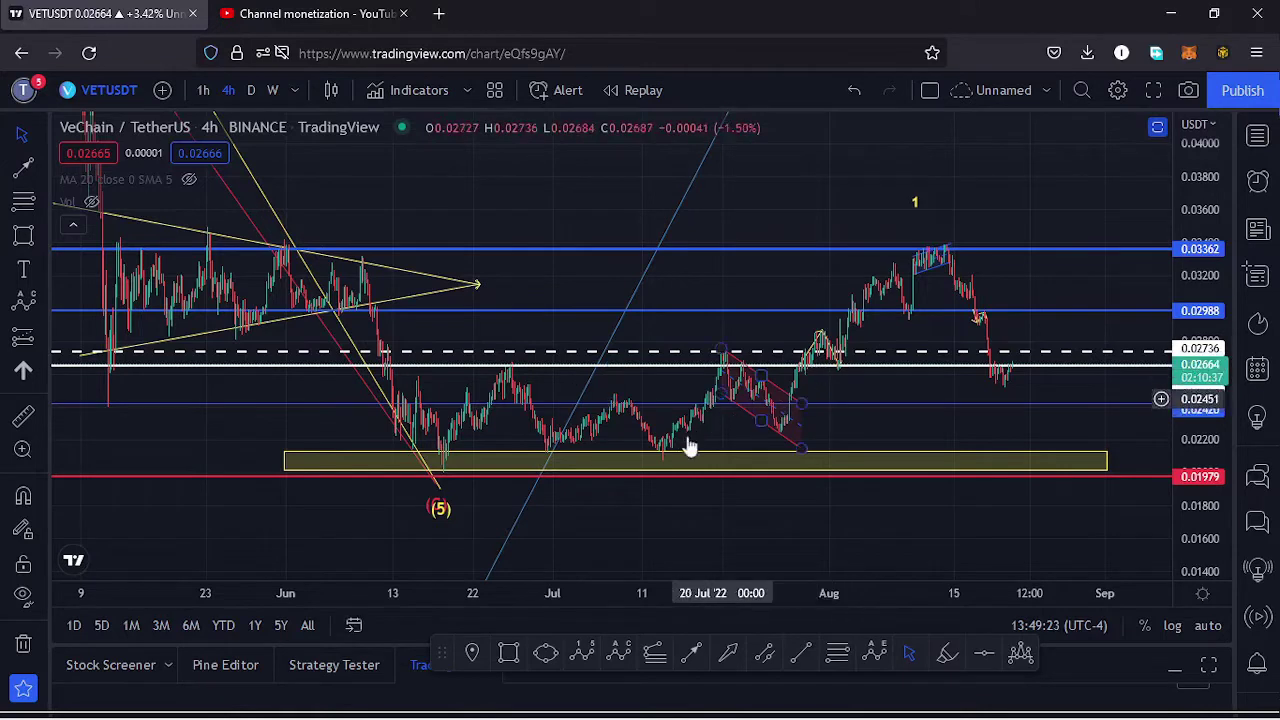
scroll(703, 432, up, 2)
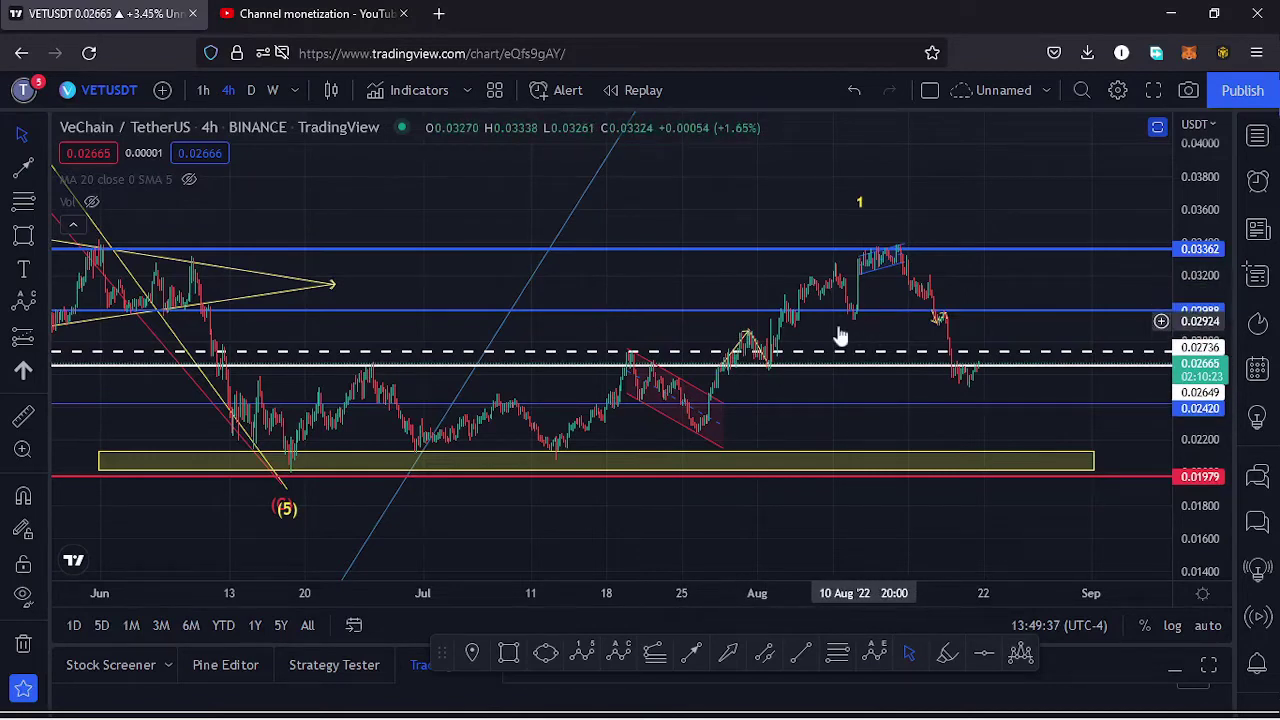
scroll(840, 337, up, 4)
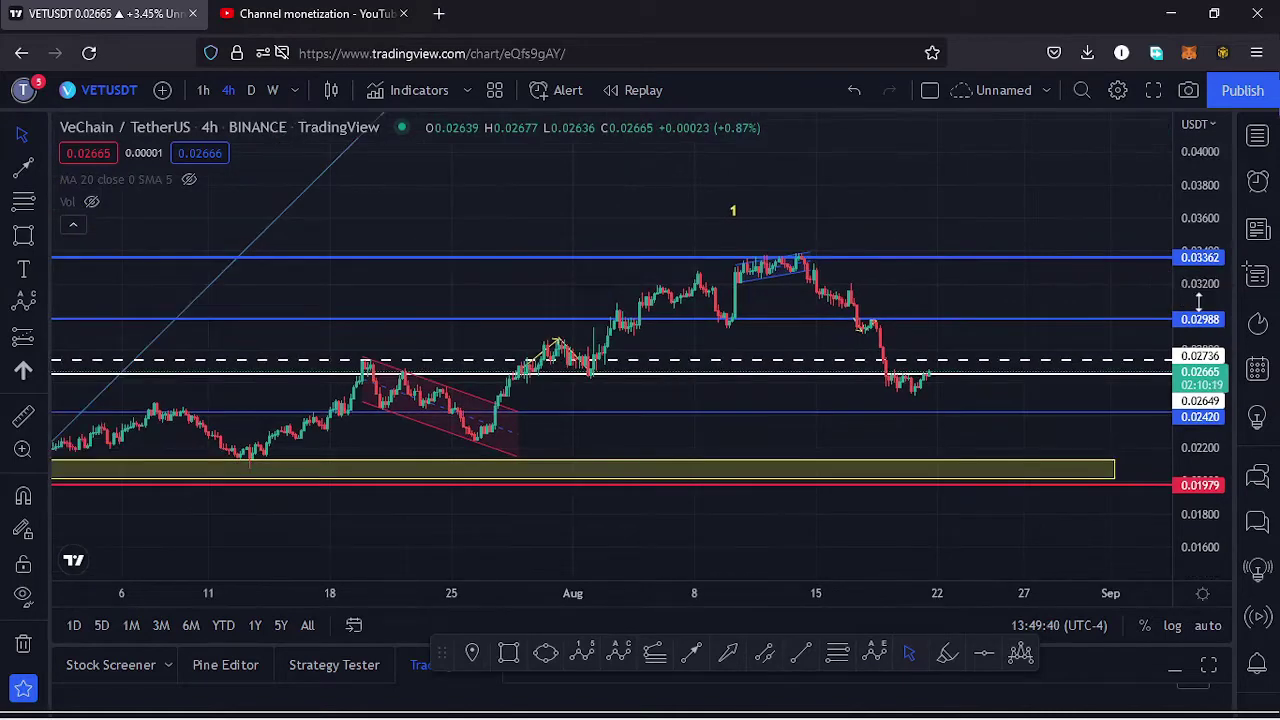
drag(1197, 300, 1197, 306)
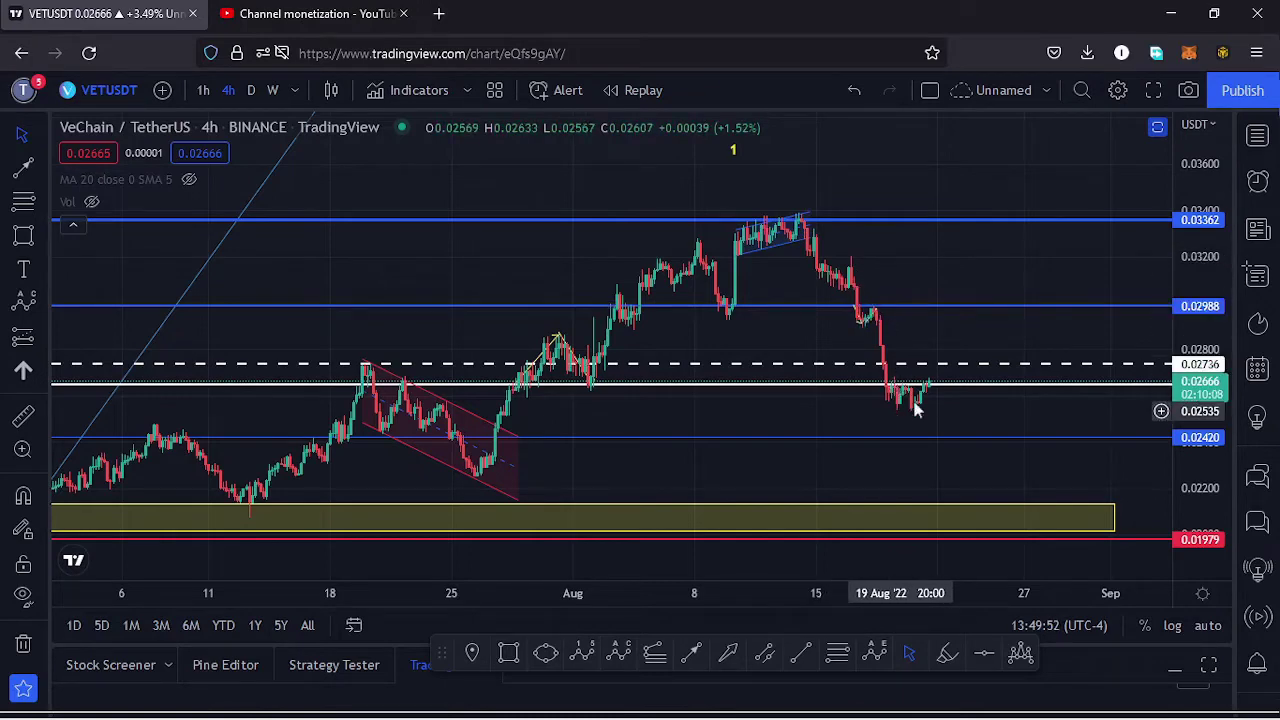
drag(948, 402, 956, 373)
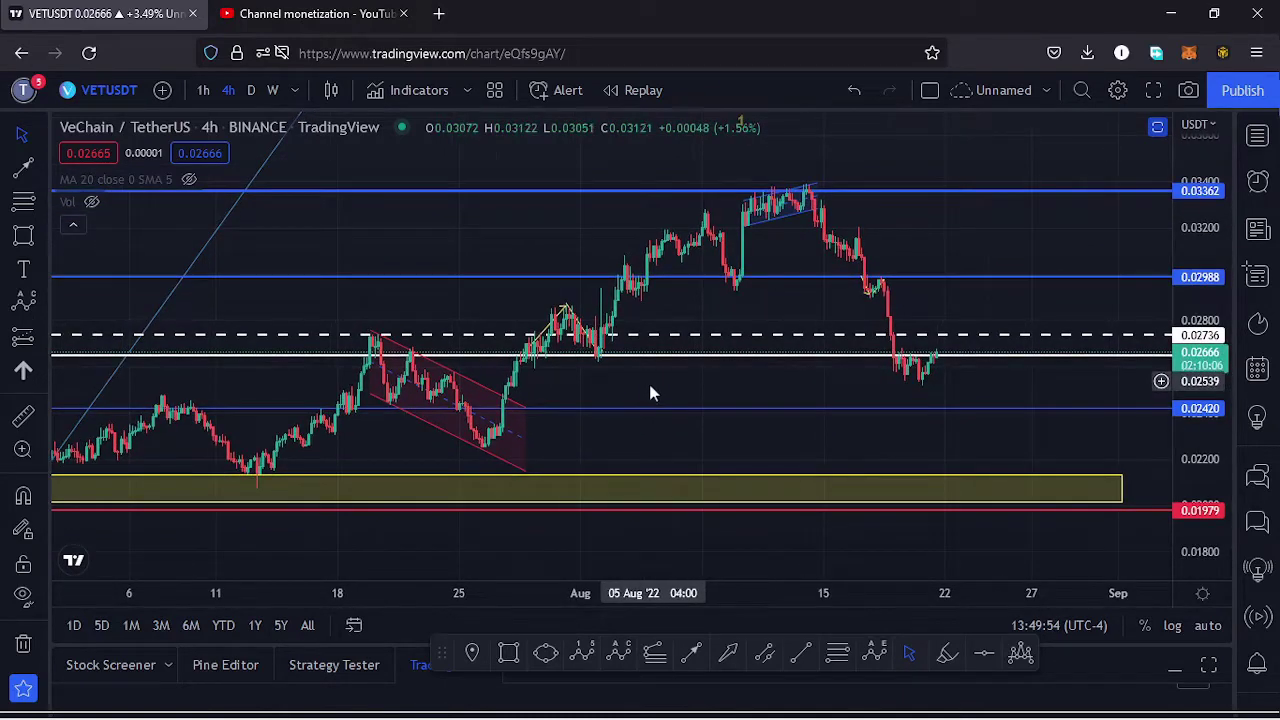
- Draw an Elliott impulse wave from the 18 June low through 26 June, 13 July, 10 August and 21 August, ending at about 0.0355 on 4 September
scroll(736, 398, down, 5)
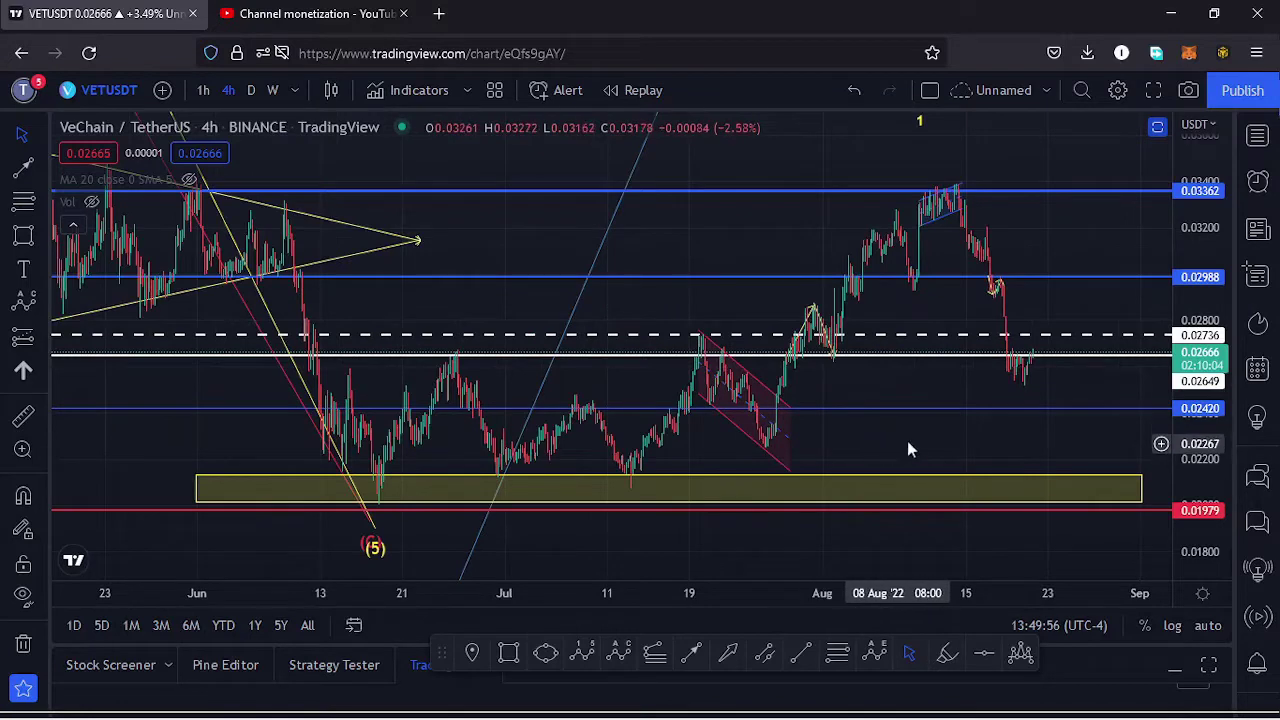
drag(907, 450, 866, 437)
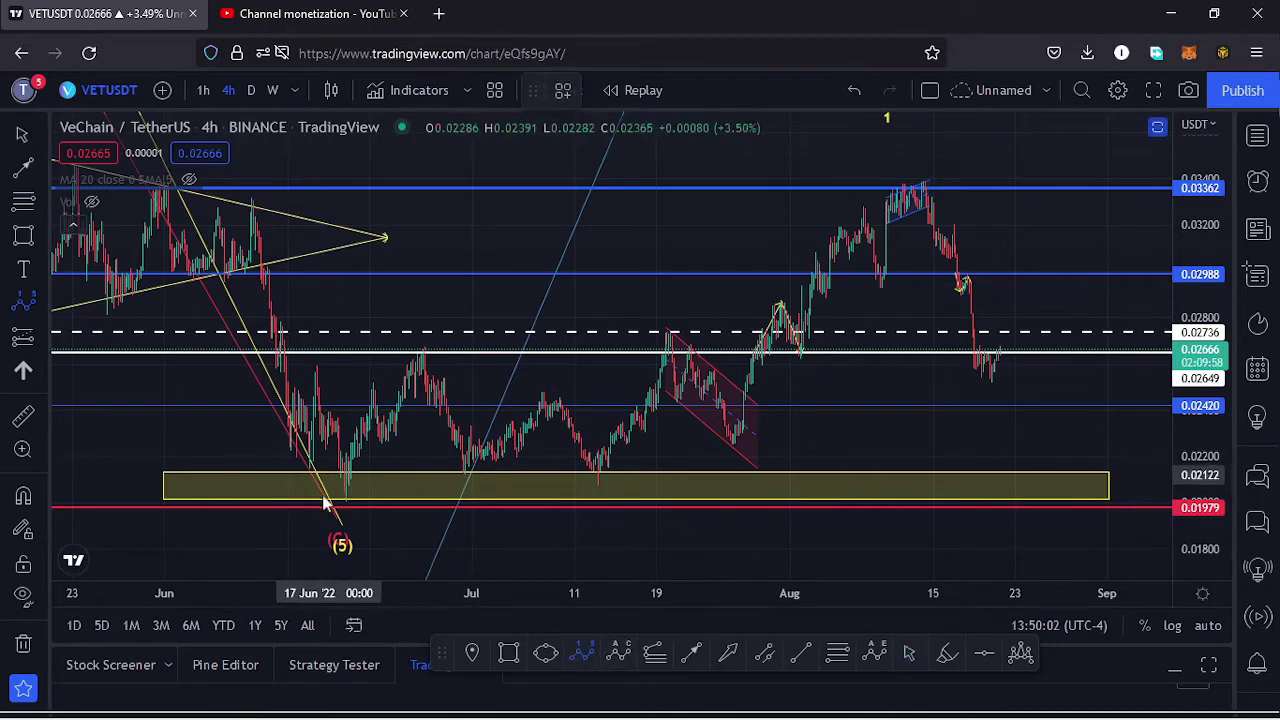
click(350, 480)
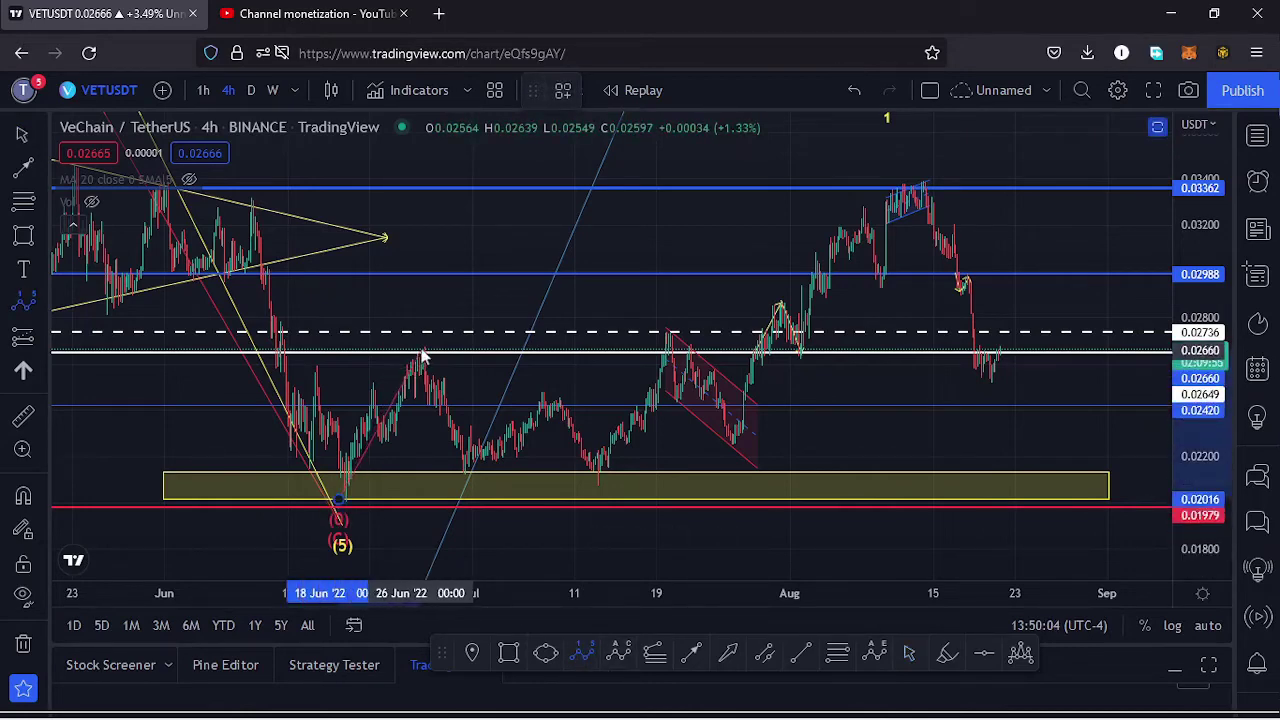
click(423, 348)
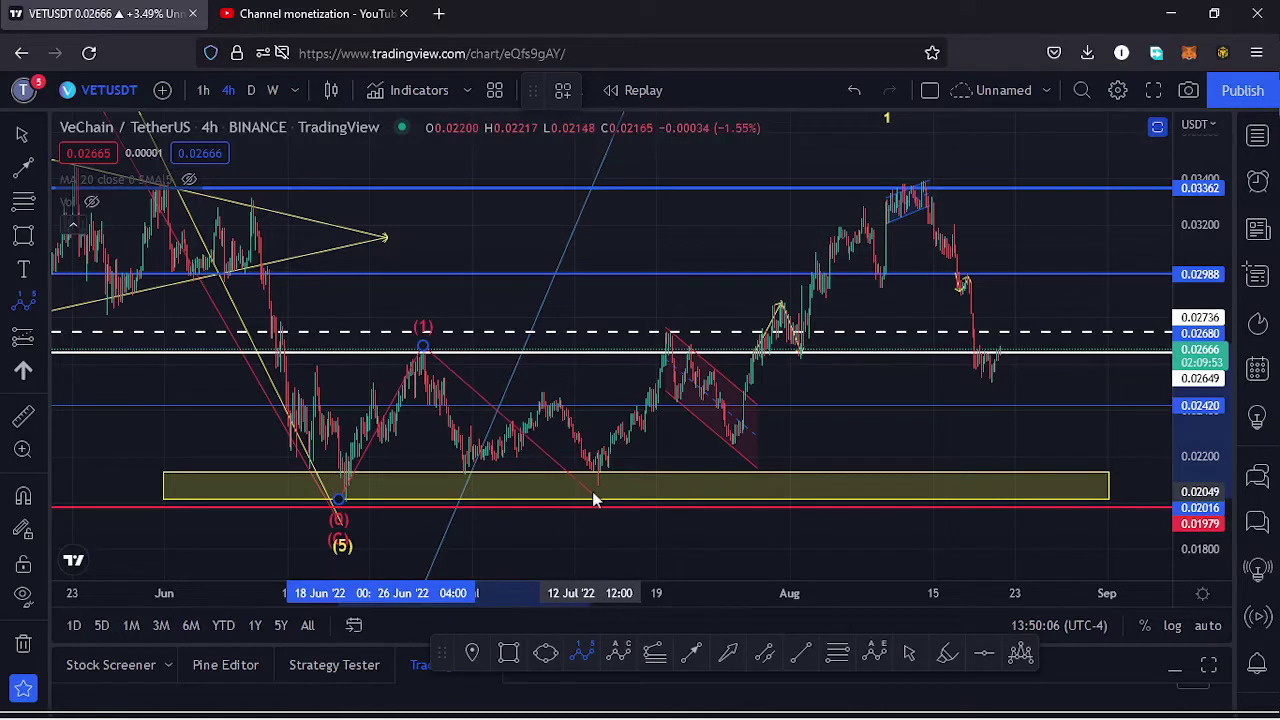
click(599, 484)
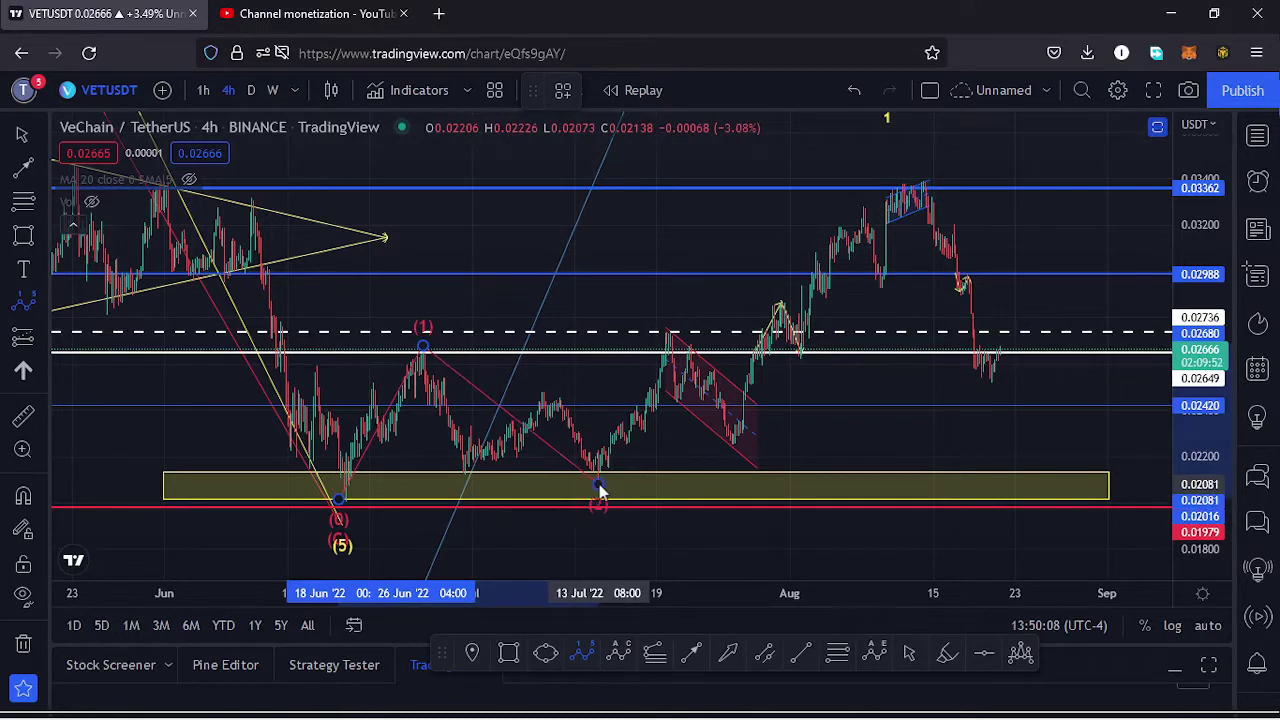
click(891, 178)
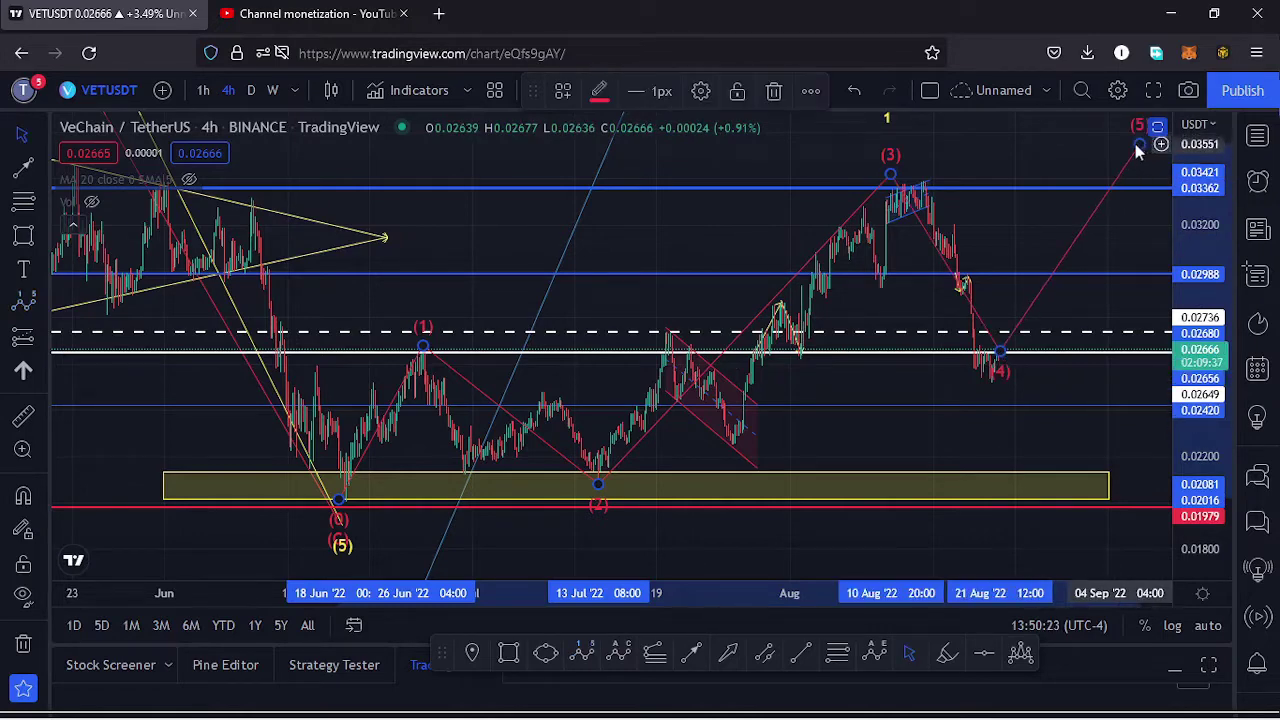
click(1140, 150)
- Move the wave (5) endpoint of the red impulse count to about 0.037 on 7 September
scroll(990, 190, up, 3)
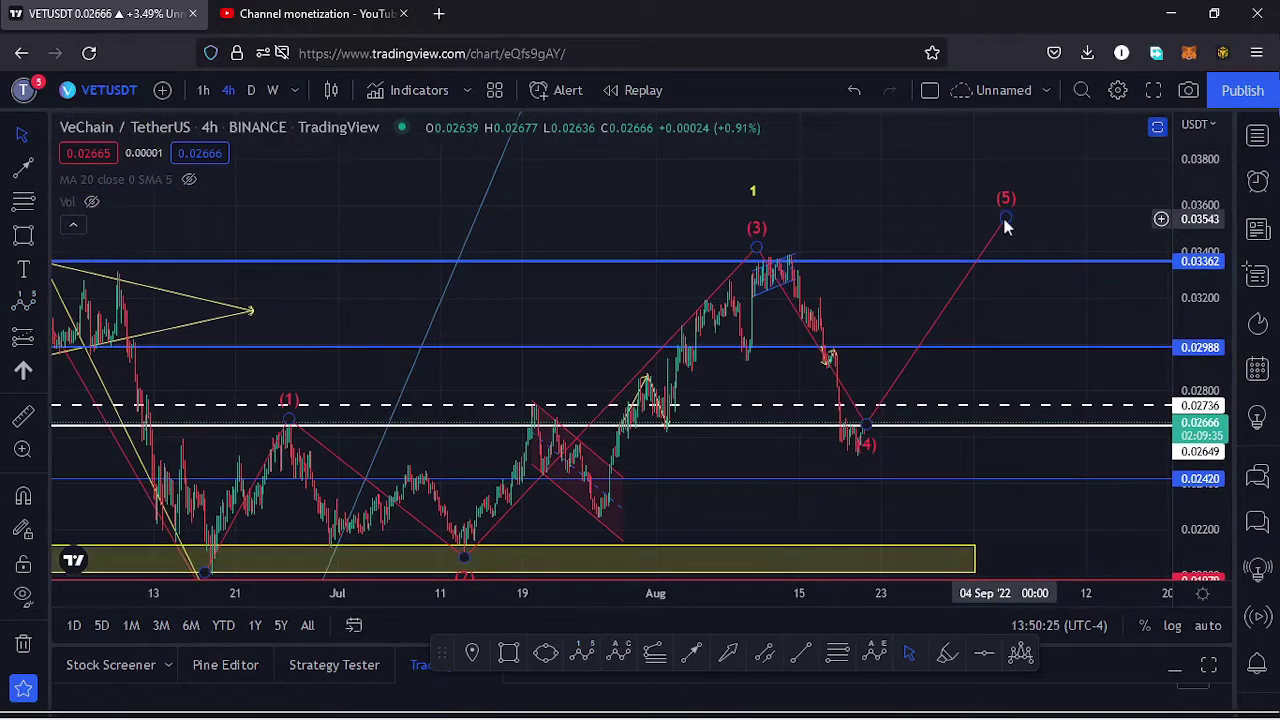
drag(1006, 222, 1038, 183)
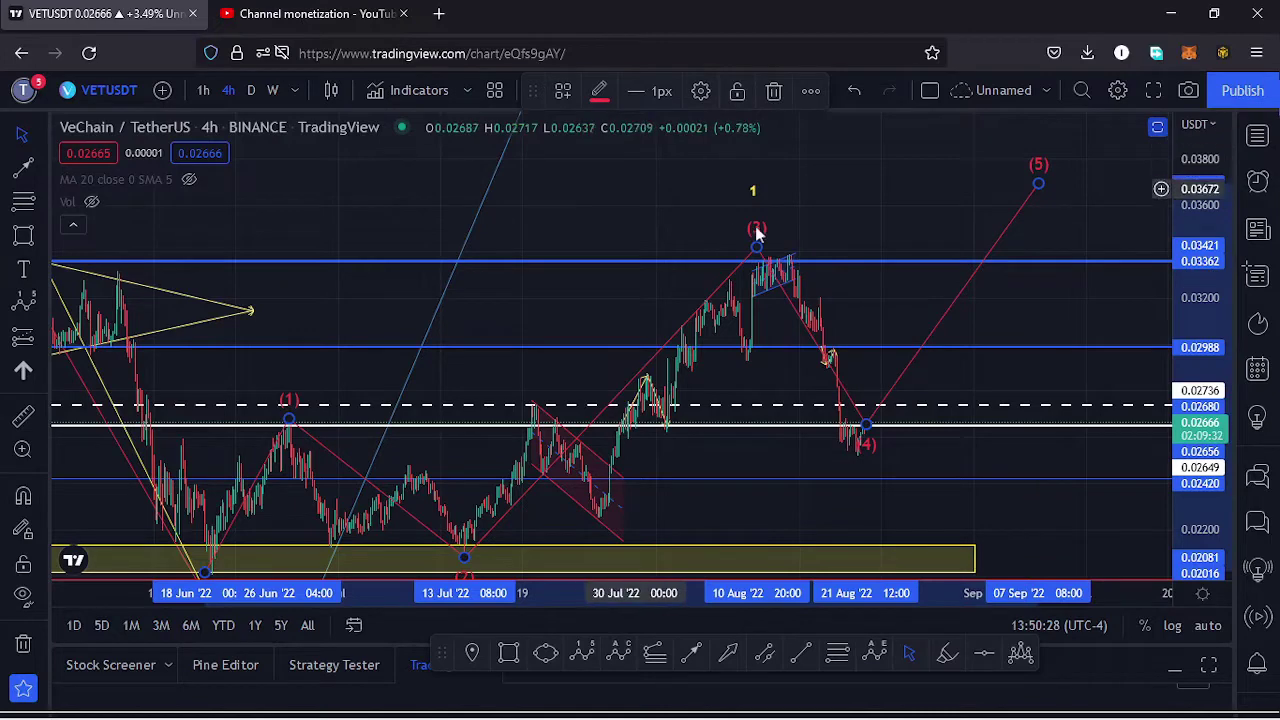
click(766, 379)
- Move the wave (3) point of the red impulse count to about 0.0351 on 14 August, above the August high
drag(766, 379, 836, 326)
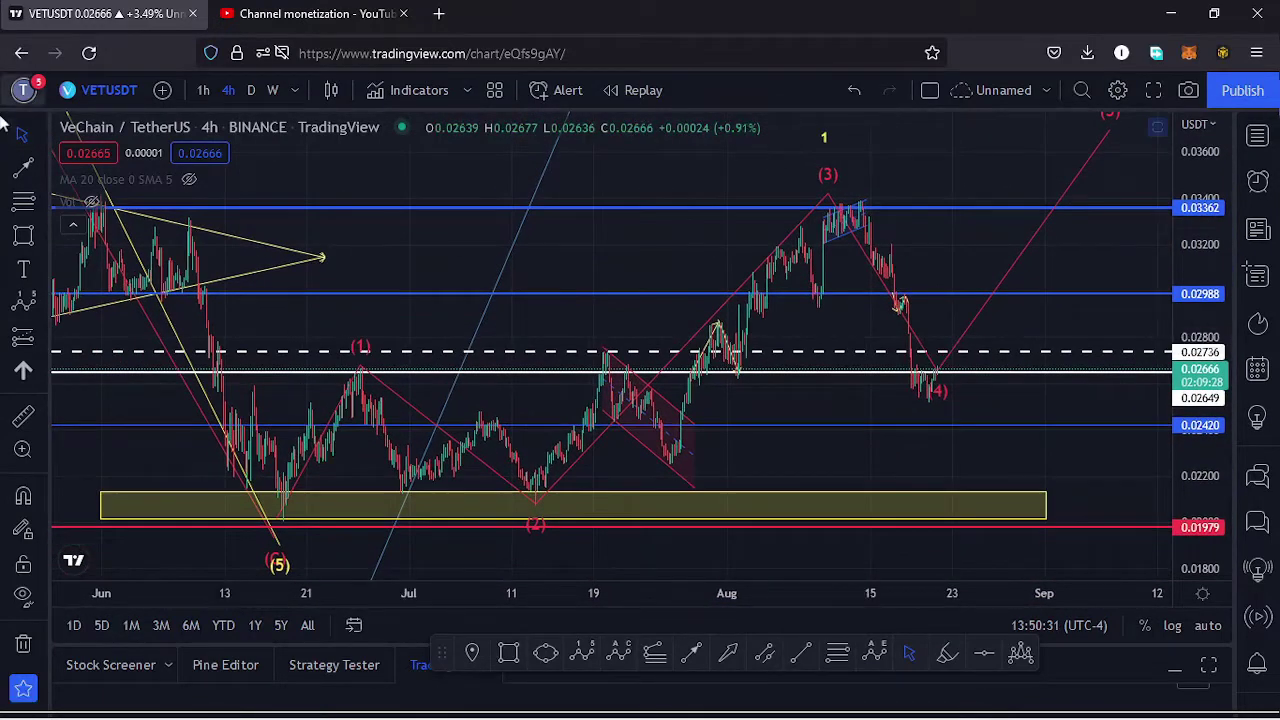
scroll(831, 410, down, 3)
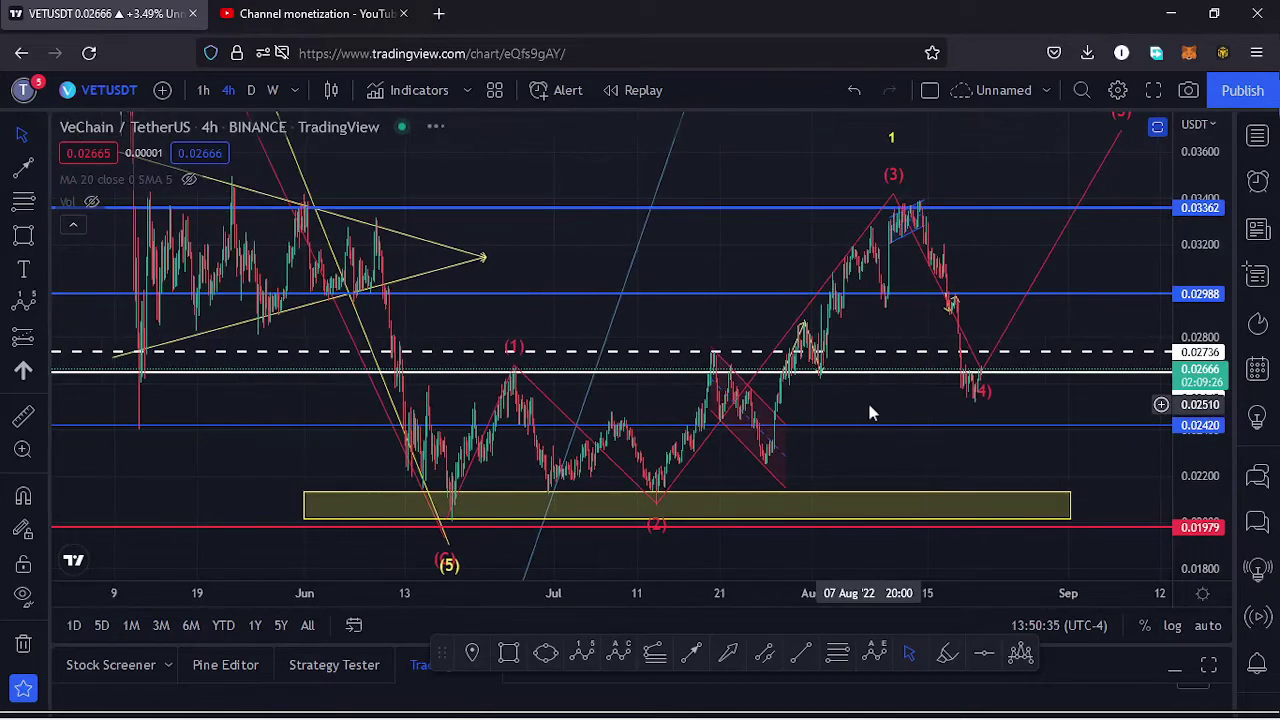
drag(798, 401, 785, 397)
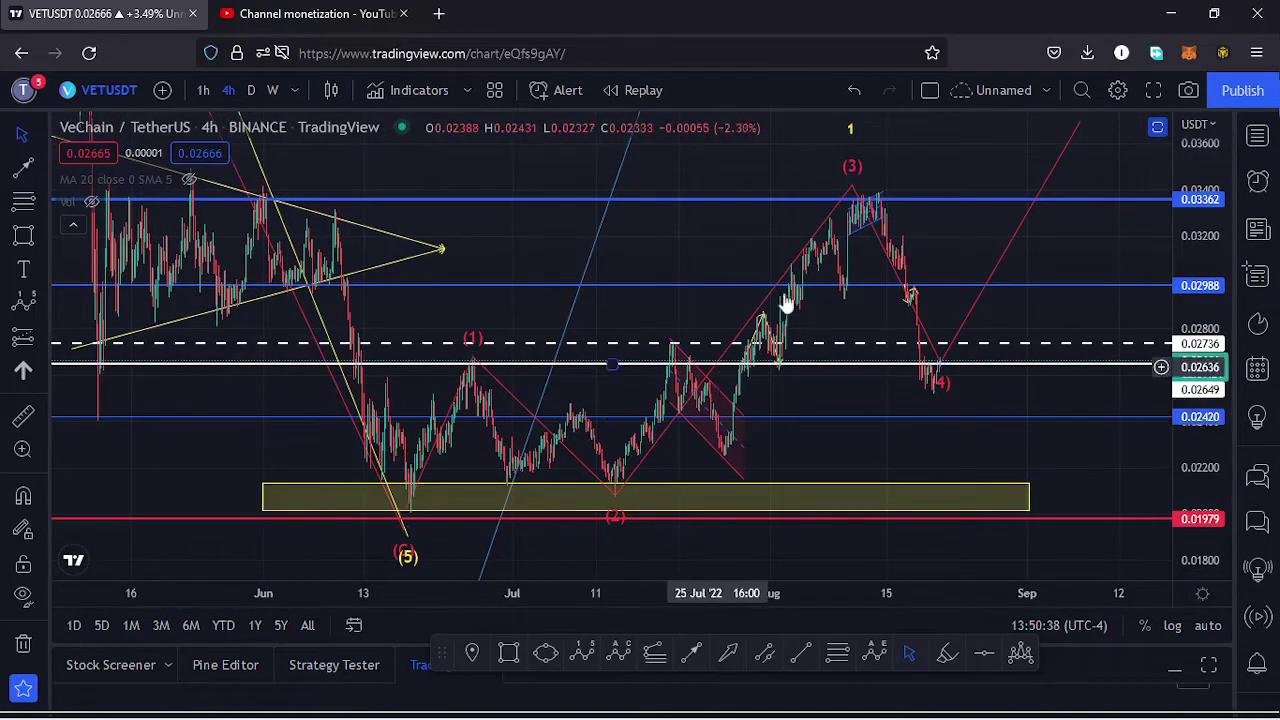
click(855, 178)
drag(855, 178, 879, 165)
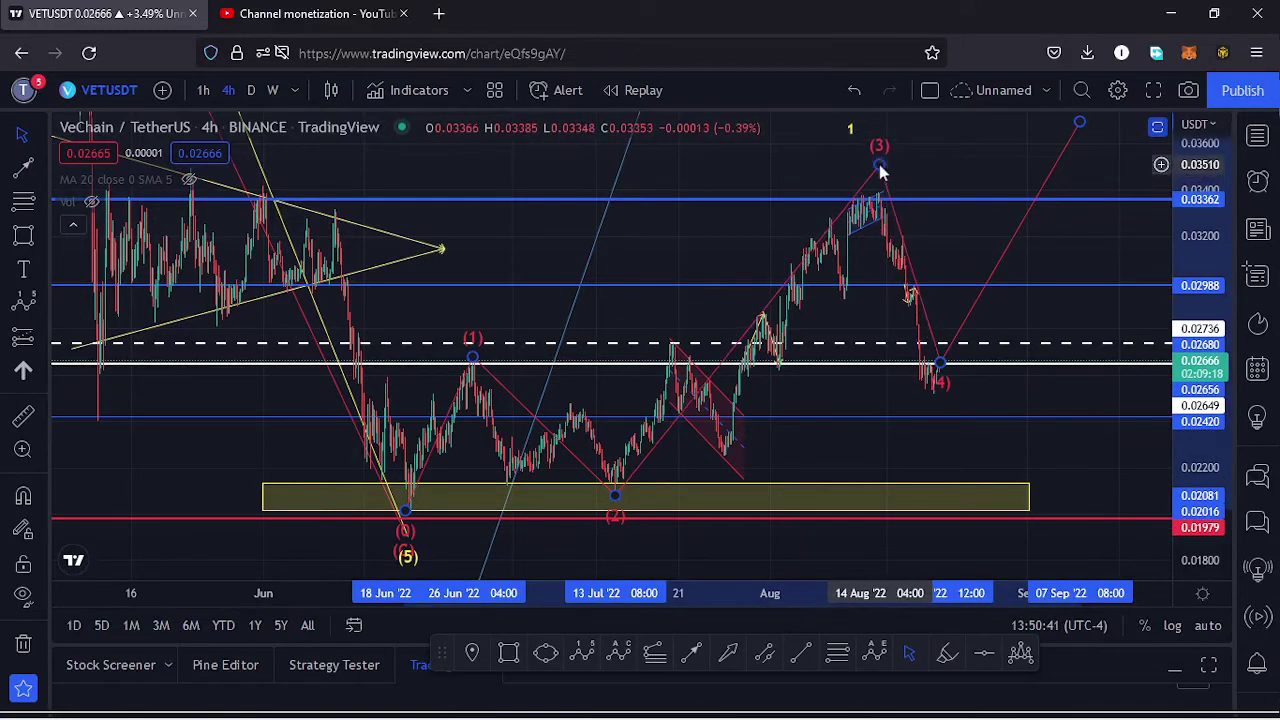
- Add a trend-based Fib extension from the 18 June low to the wave (1) high, with its third point at about 0.0207 in September
click(655, 657)
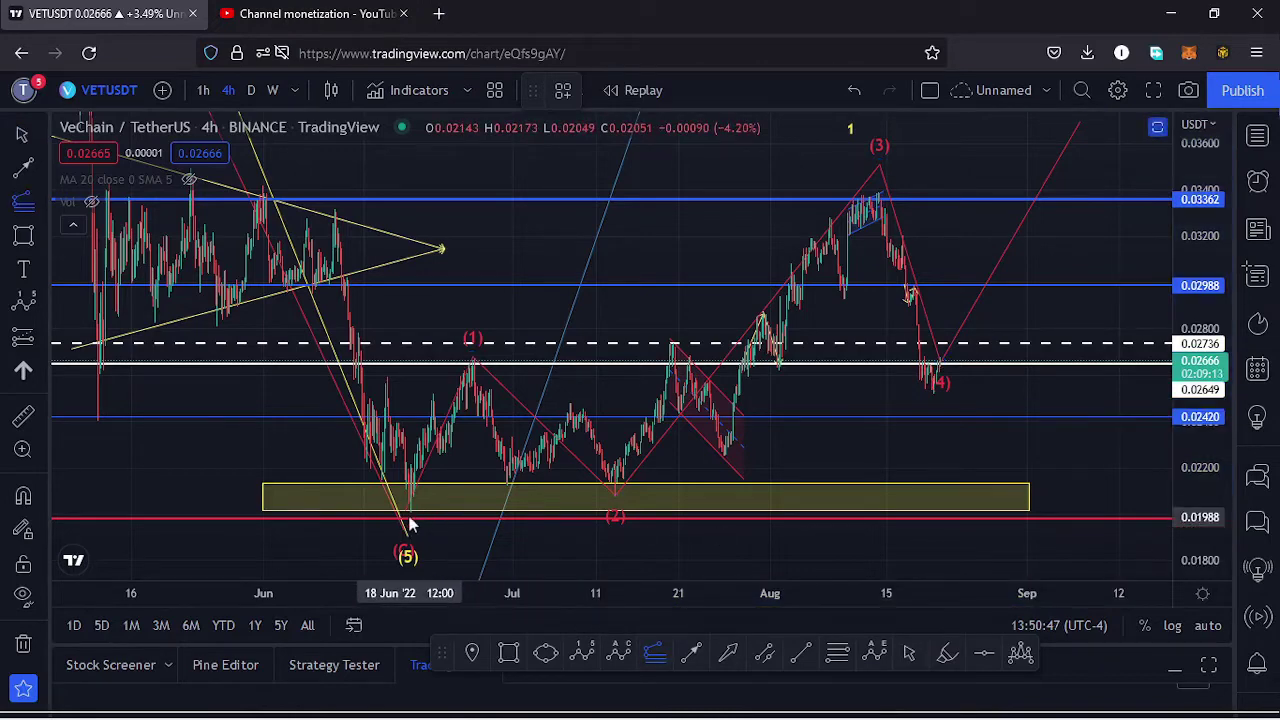
click(430, 488)
click(473, 350)
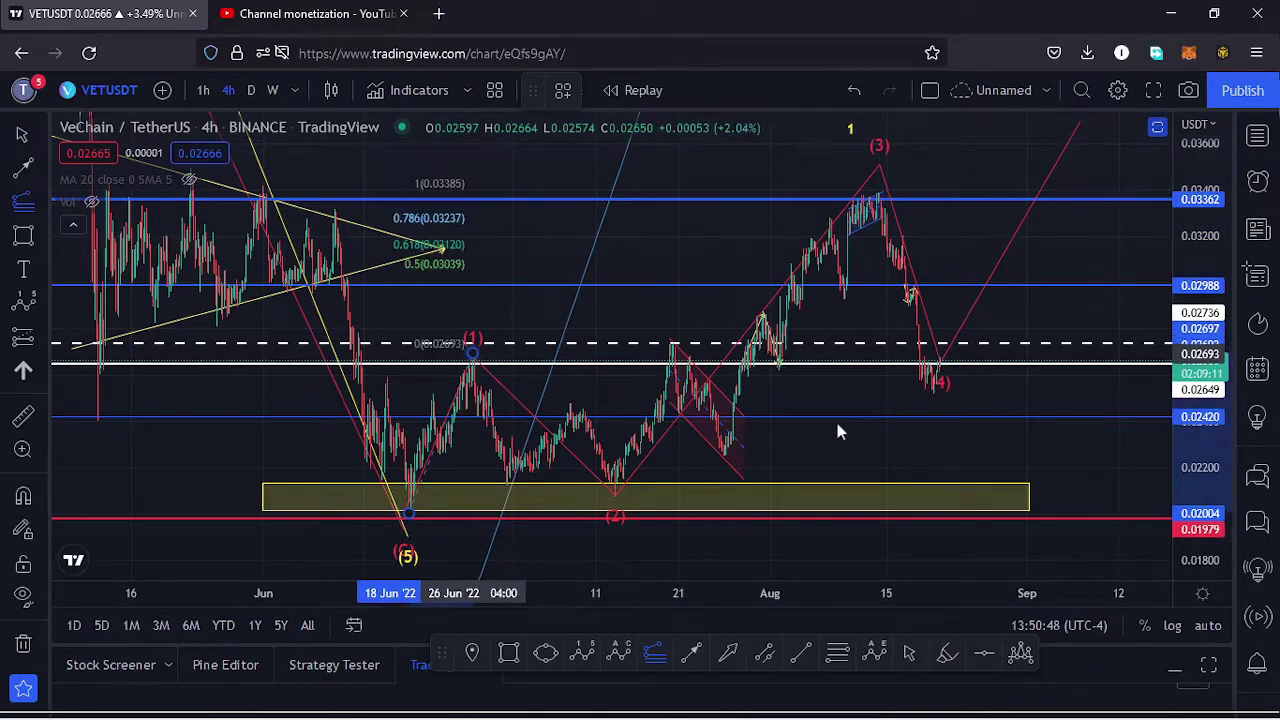
click(1131, 497)
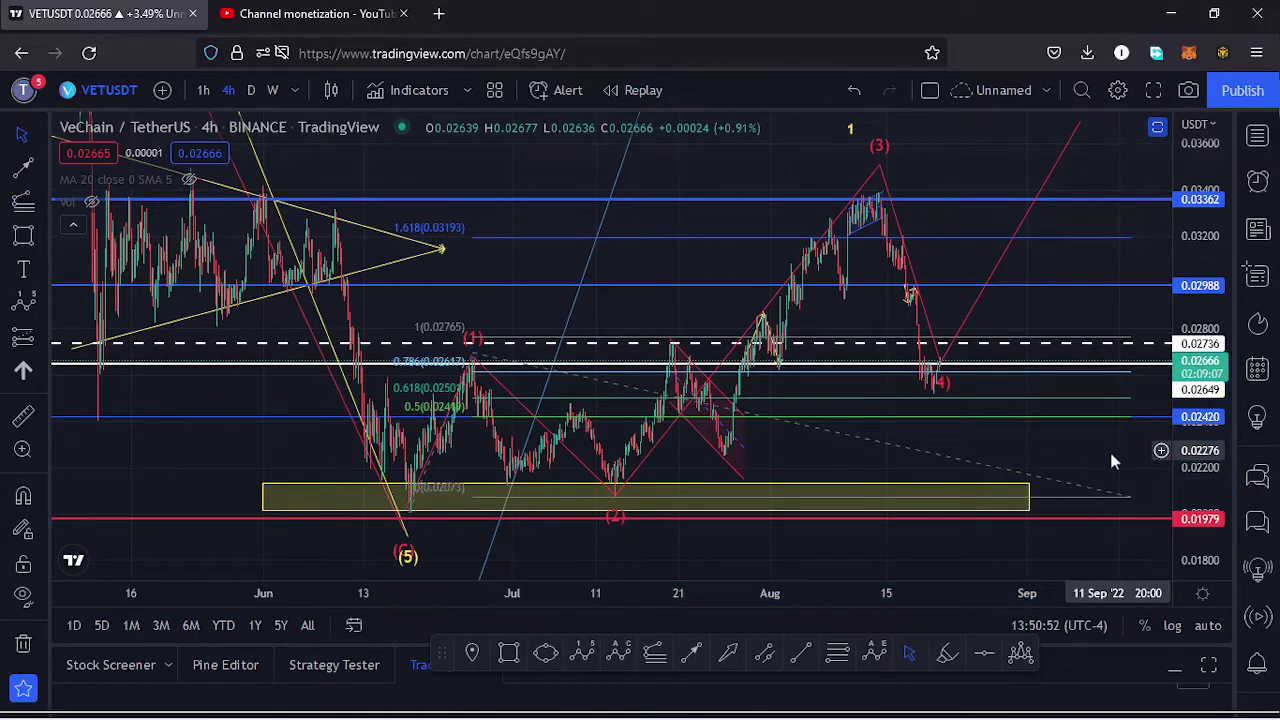
drag(1109, 448, 1035, 491)
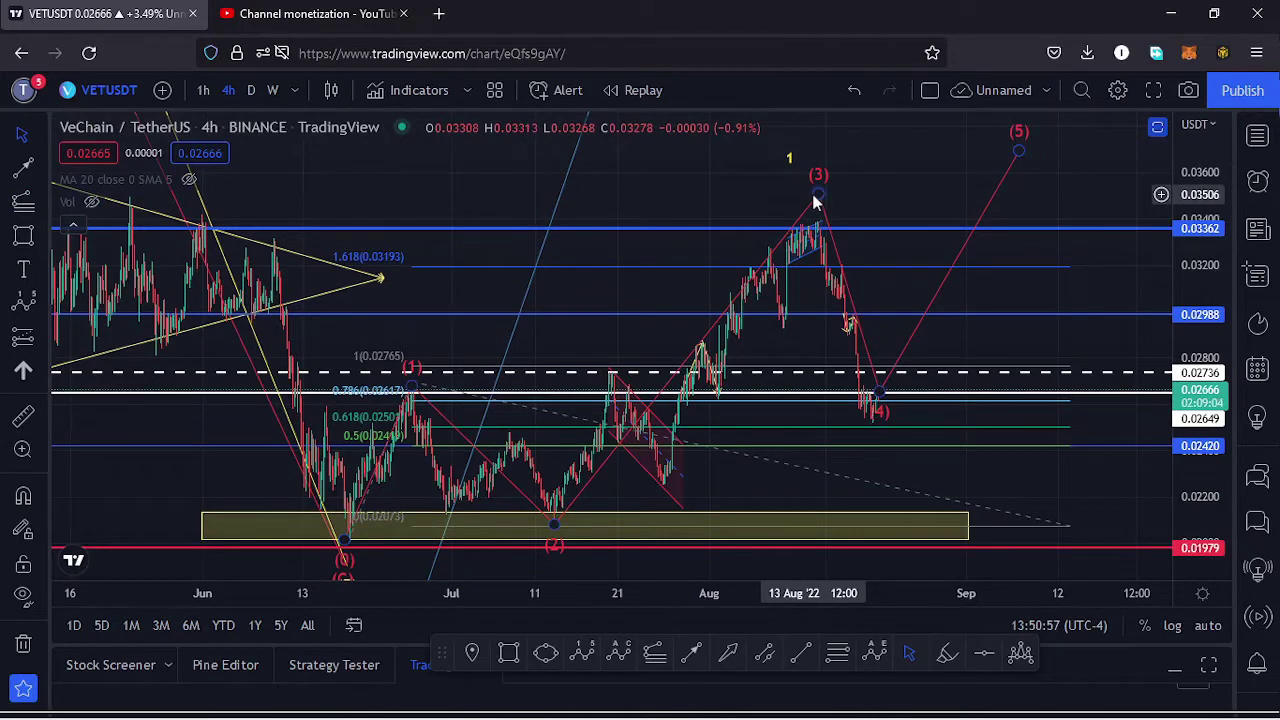
- Move the wave (3) point of the red impulse count to about 0.0345 on 13 August
drag(815, 203, 789, 261)
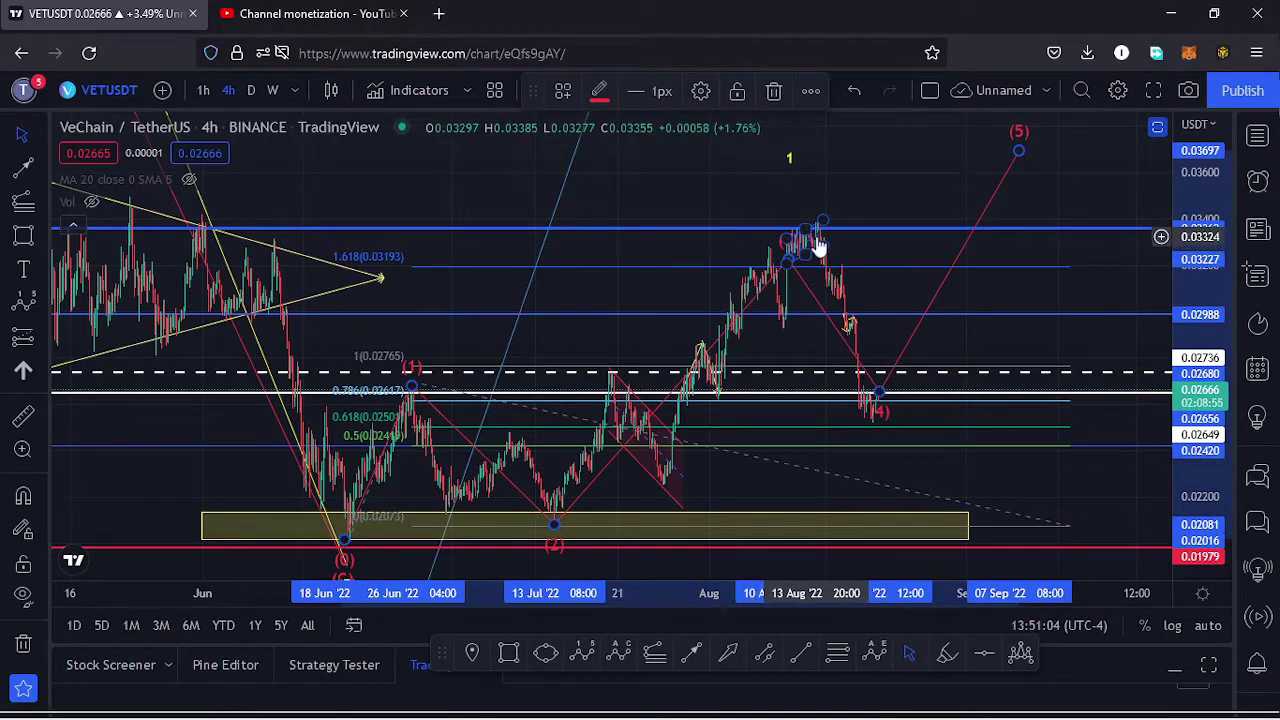
click(866, 251)
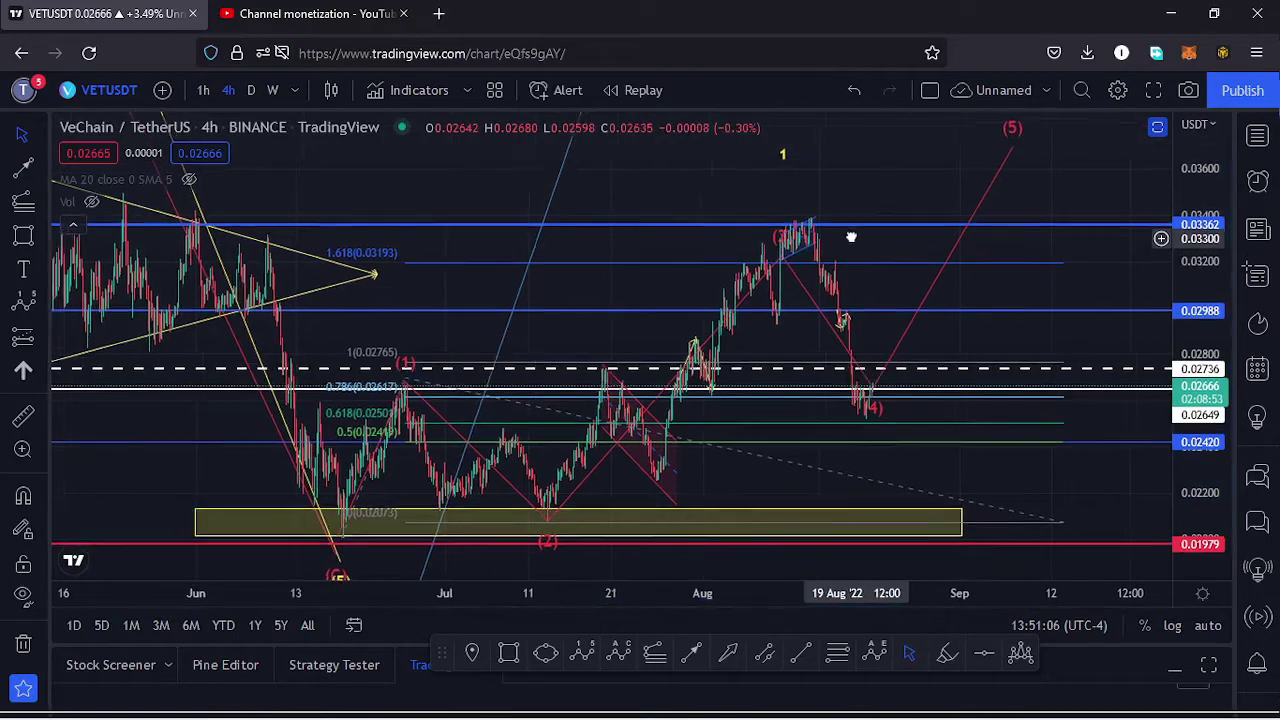
drag(934, 277, 843, 229)
click(832, 309)
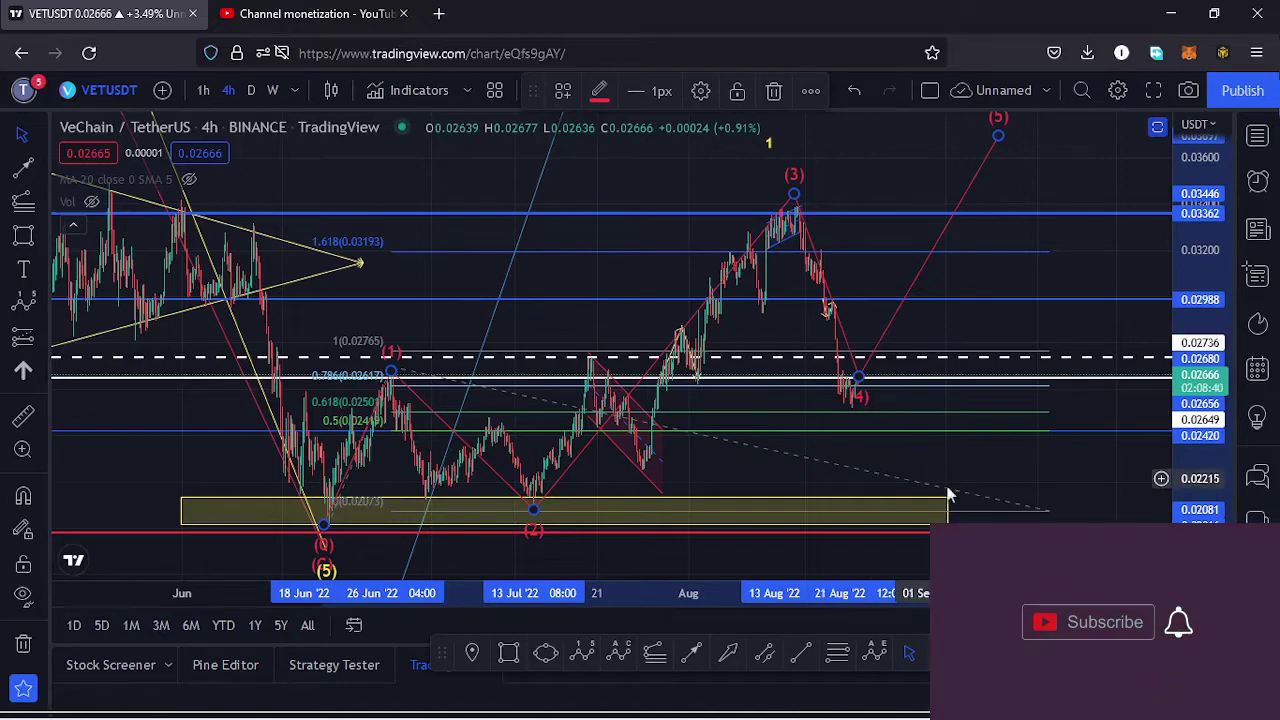
- Delete the trend-based Fib extension from the chart
click(1049, 514)
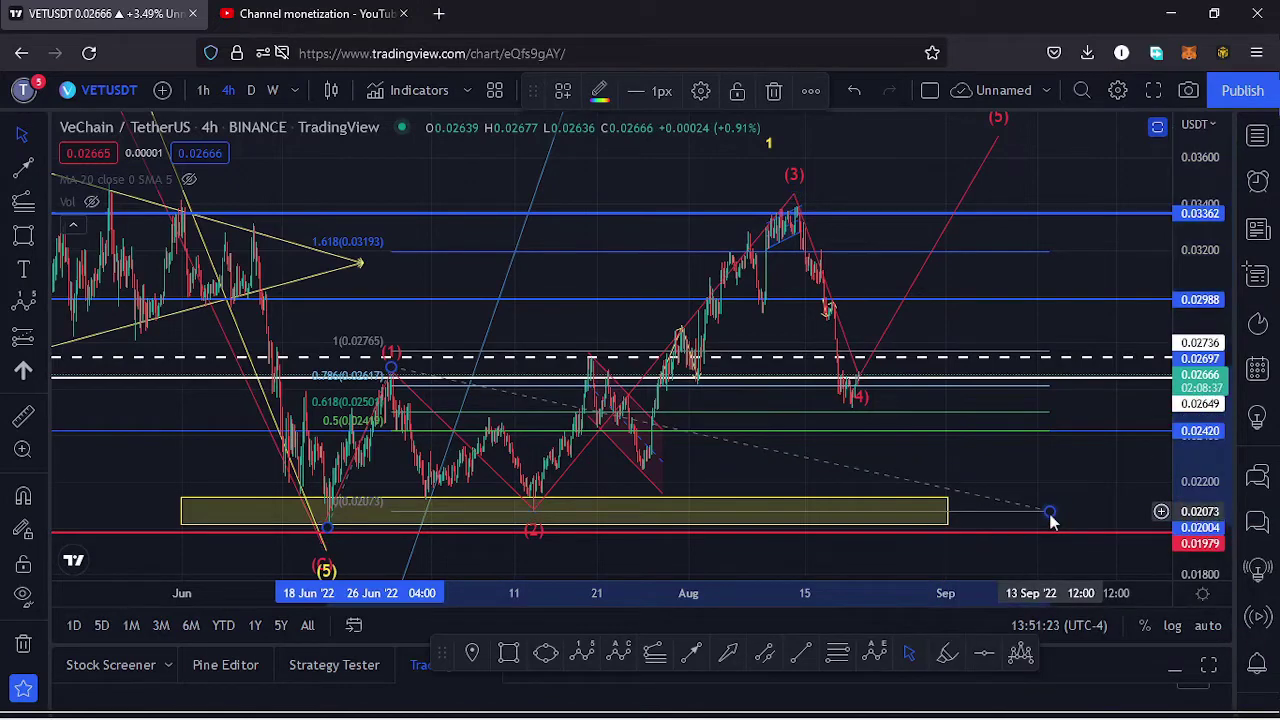
key(Delete)
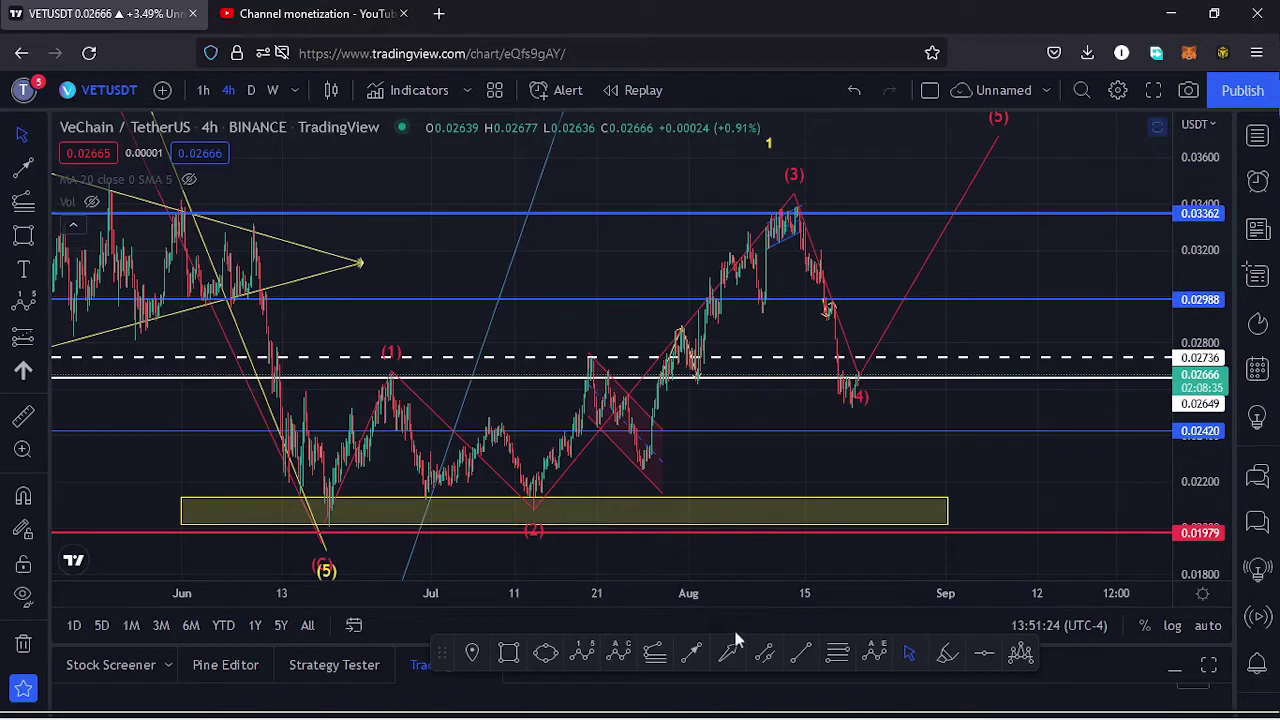
- Add a Fib retracement from the 13 July low at about 0.0208 up to about 0.0339, ending on 13 September
click(836, 658)
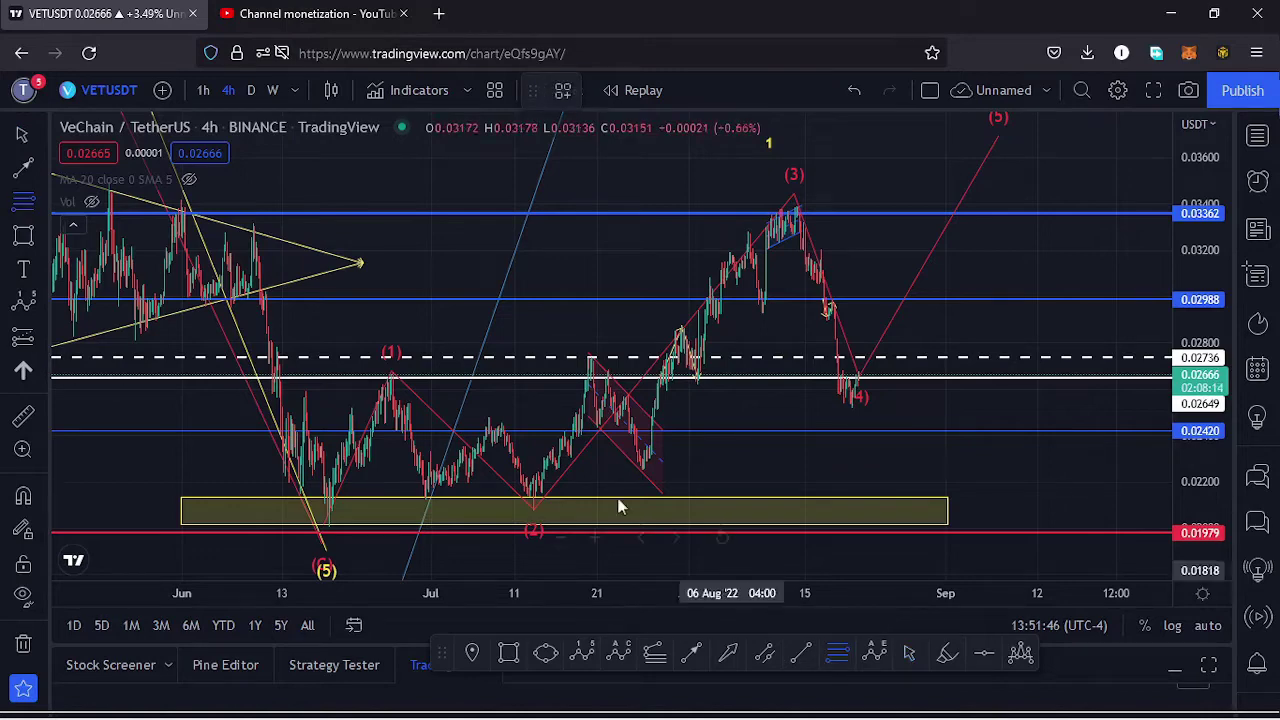
click(535, 510)
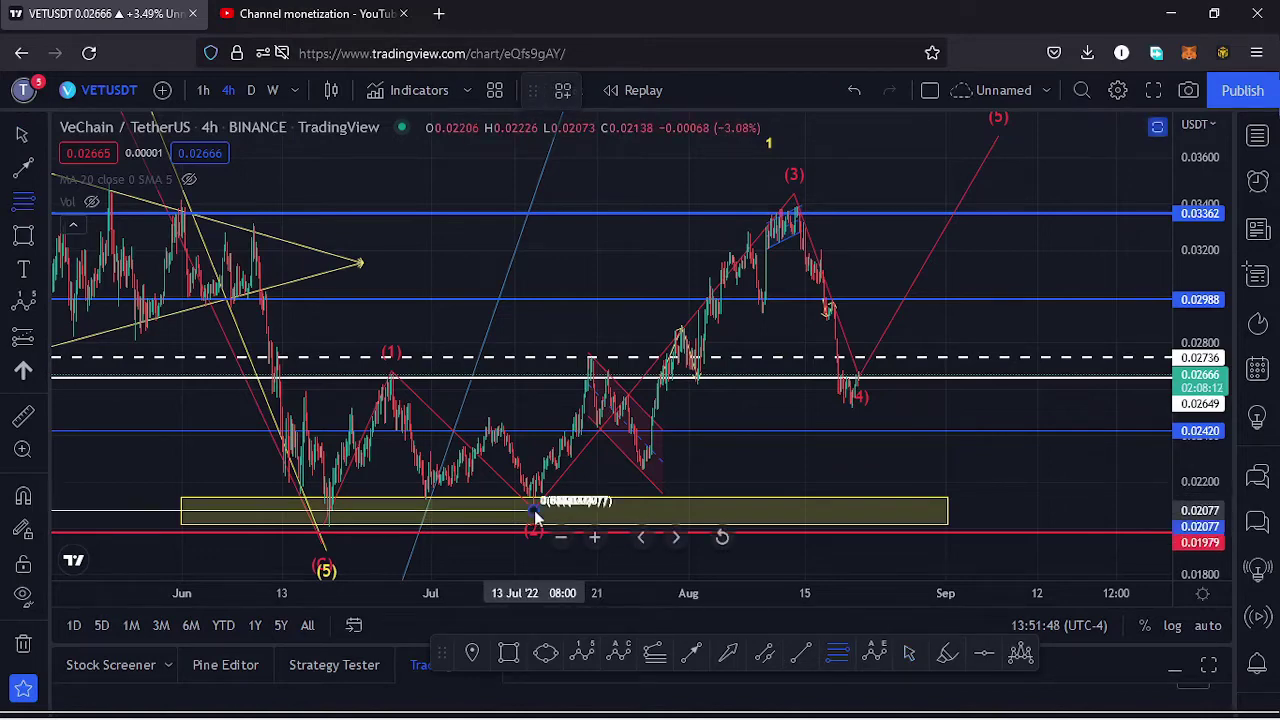
click(960, 228)
drag(1044, 197, 1052, 210)
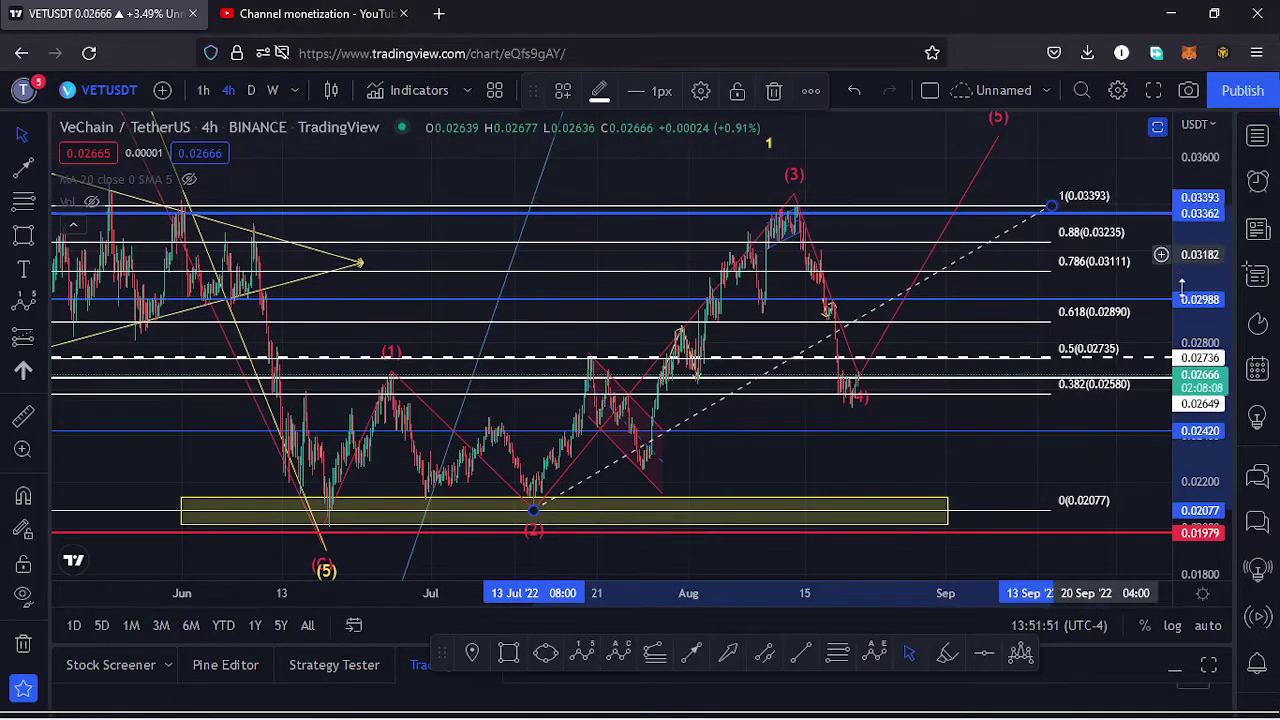
drag(1205, 356, 1205, 347)
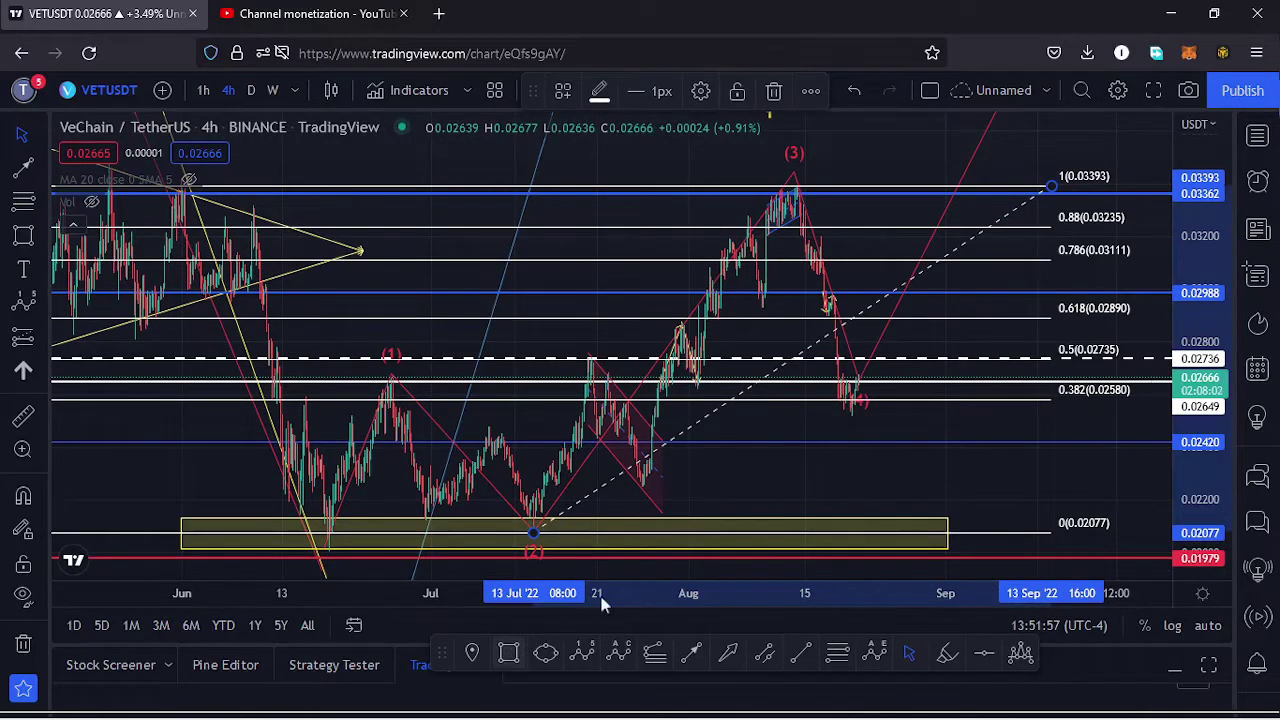
- Mark the zone between the 0.5 and 0.618 levels with a rectangle from 16 to 24 August, and delete the Fib retracement
key(alt+shift+r)
drag(815, 320, 881, 360)
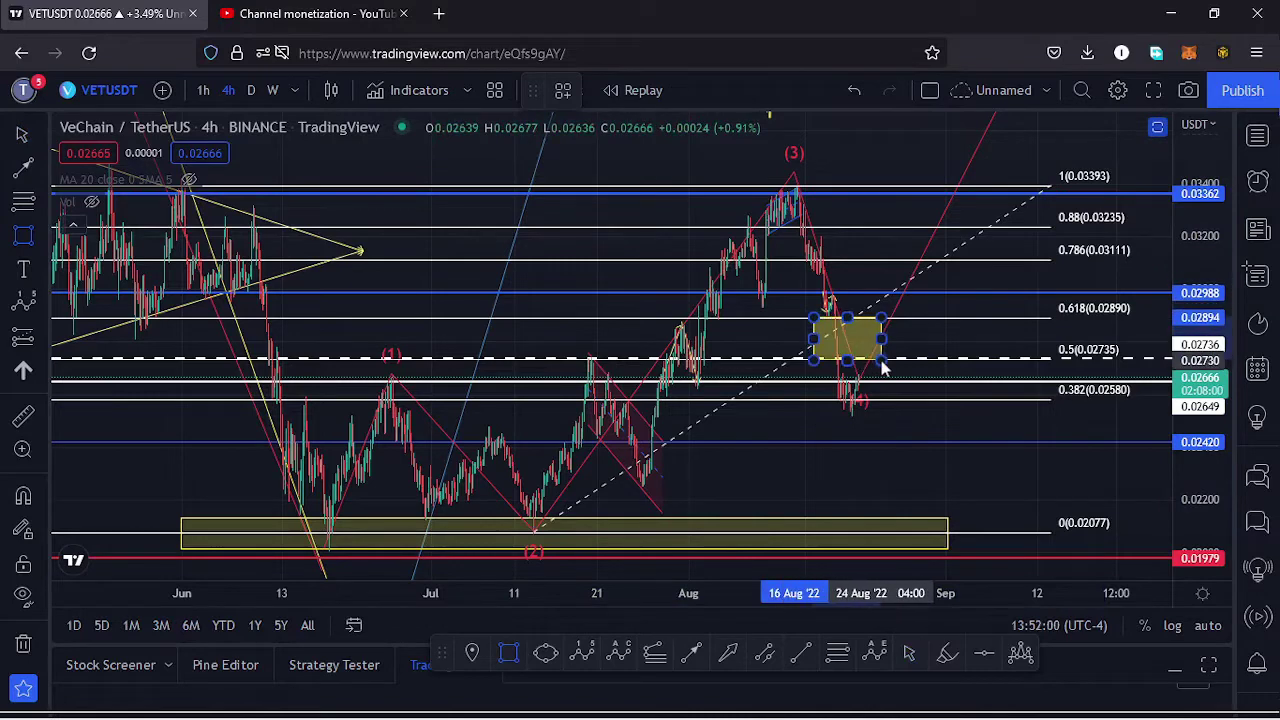
click(1053, 189)
key(Delete)
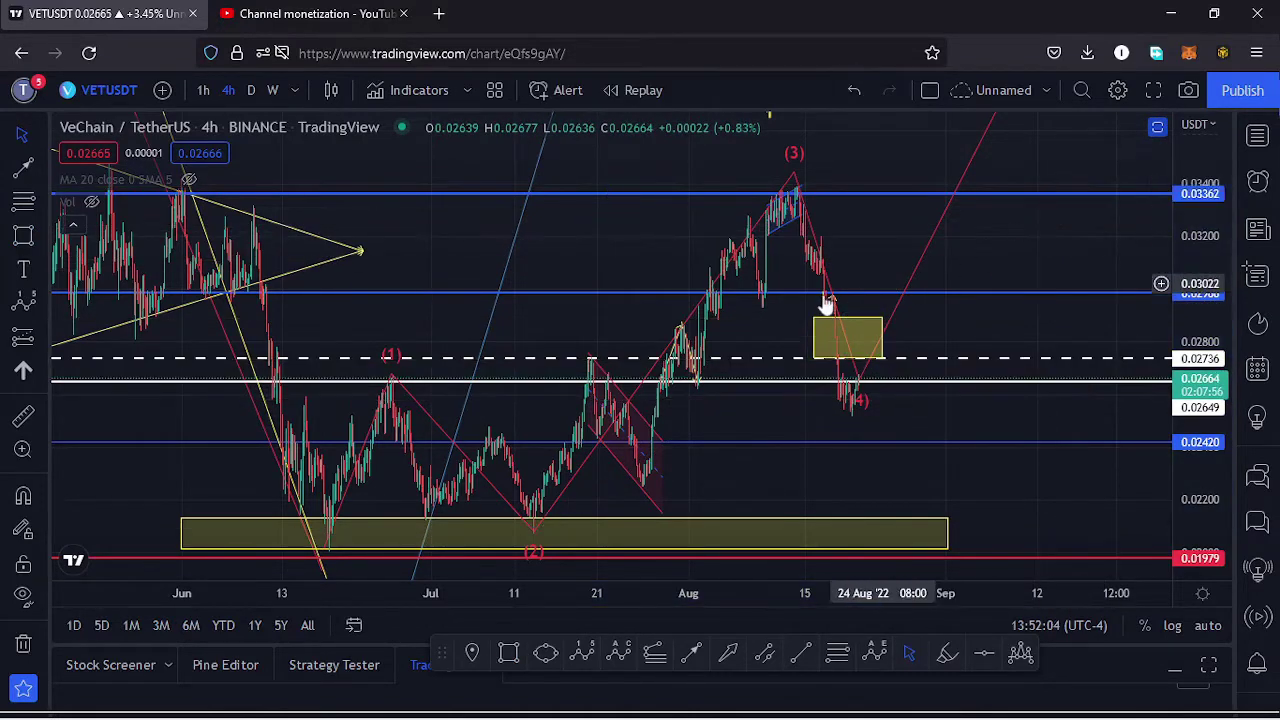
- Delete the red impulse count and the small yellow rectangle above the recent price
scroll(785, 345, up, 2)
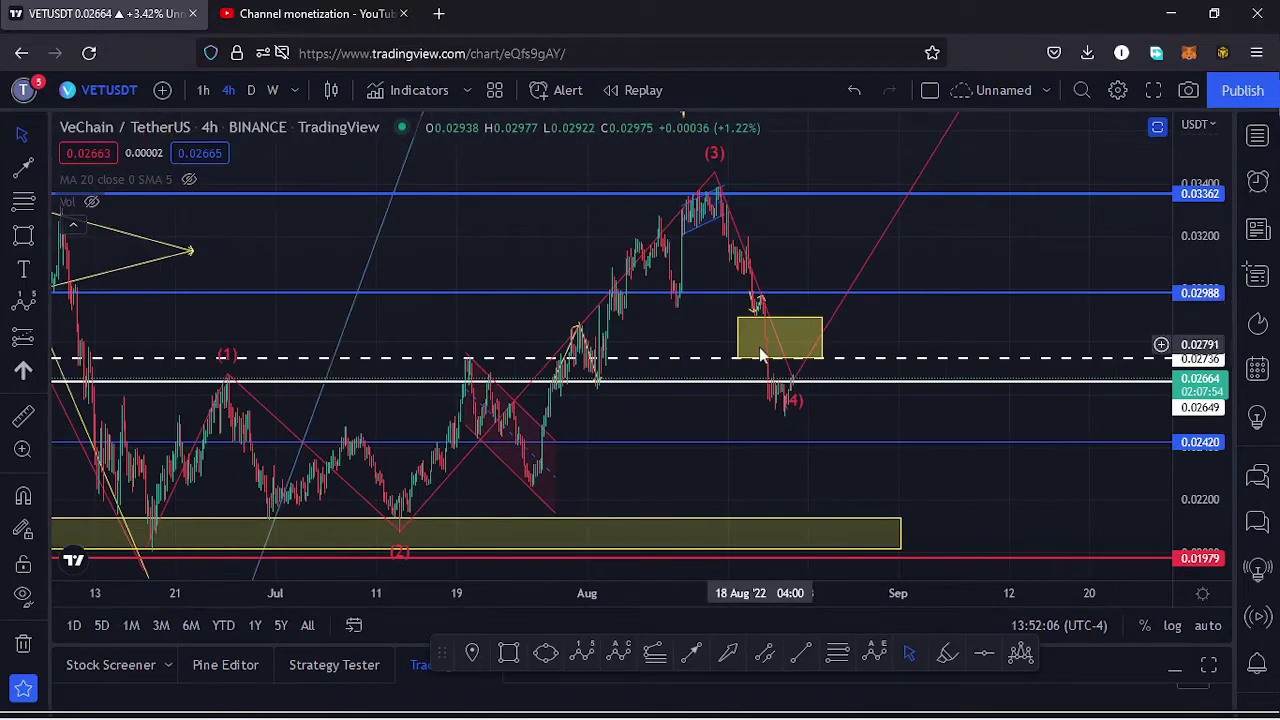
drag(914, 314, 941, 285)
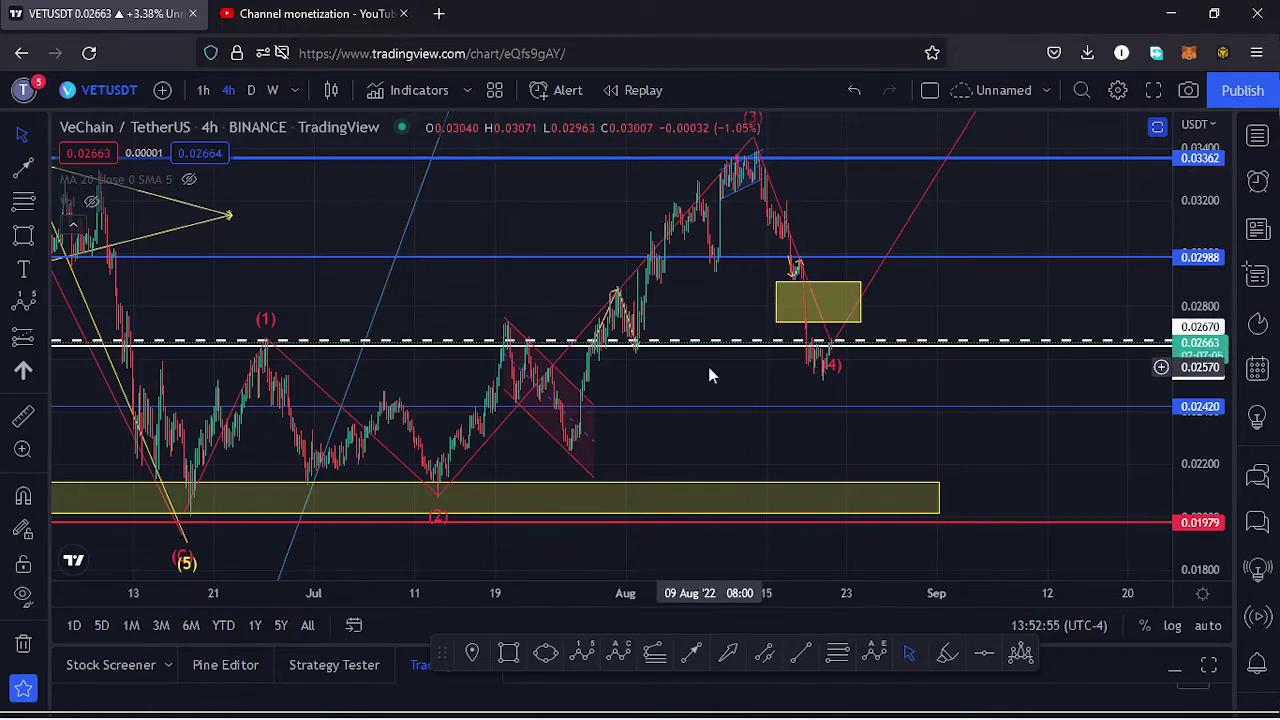
scroll(724, 395, up, 2)
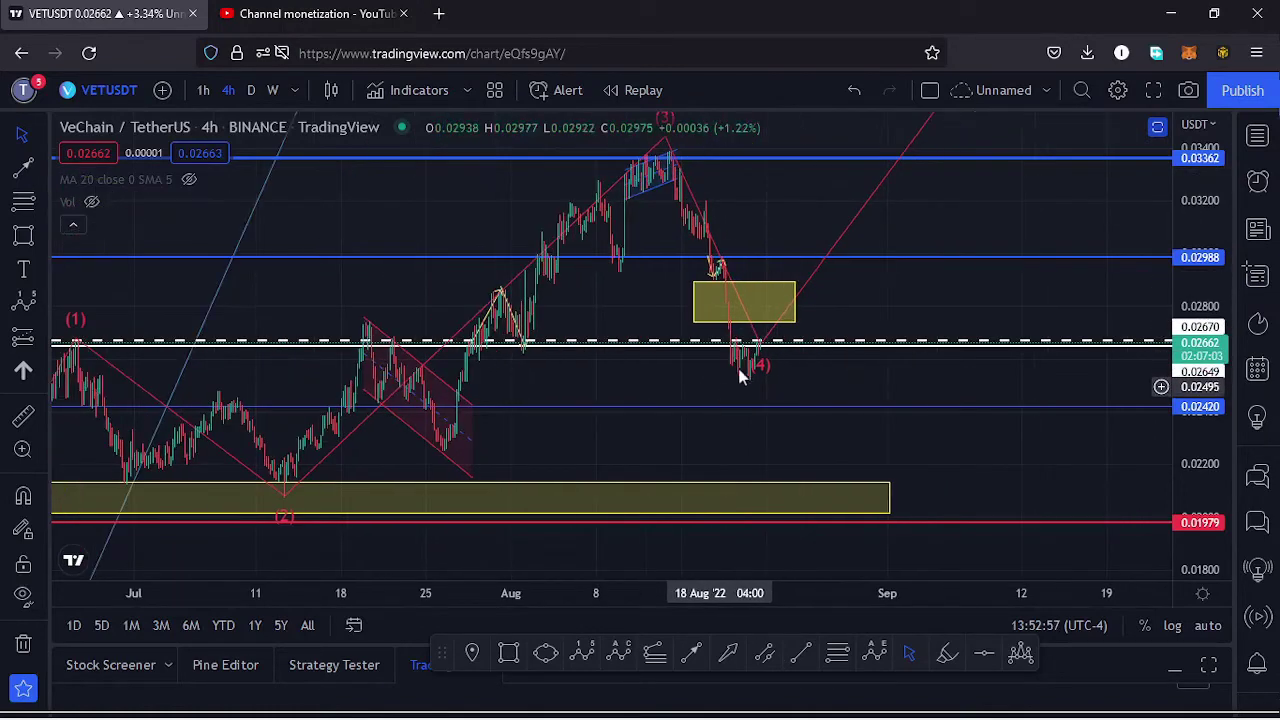
click(760, 348)
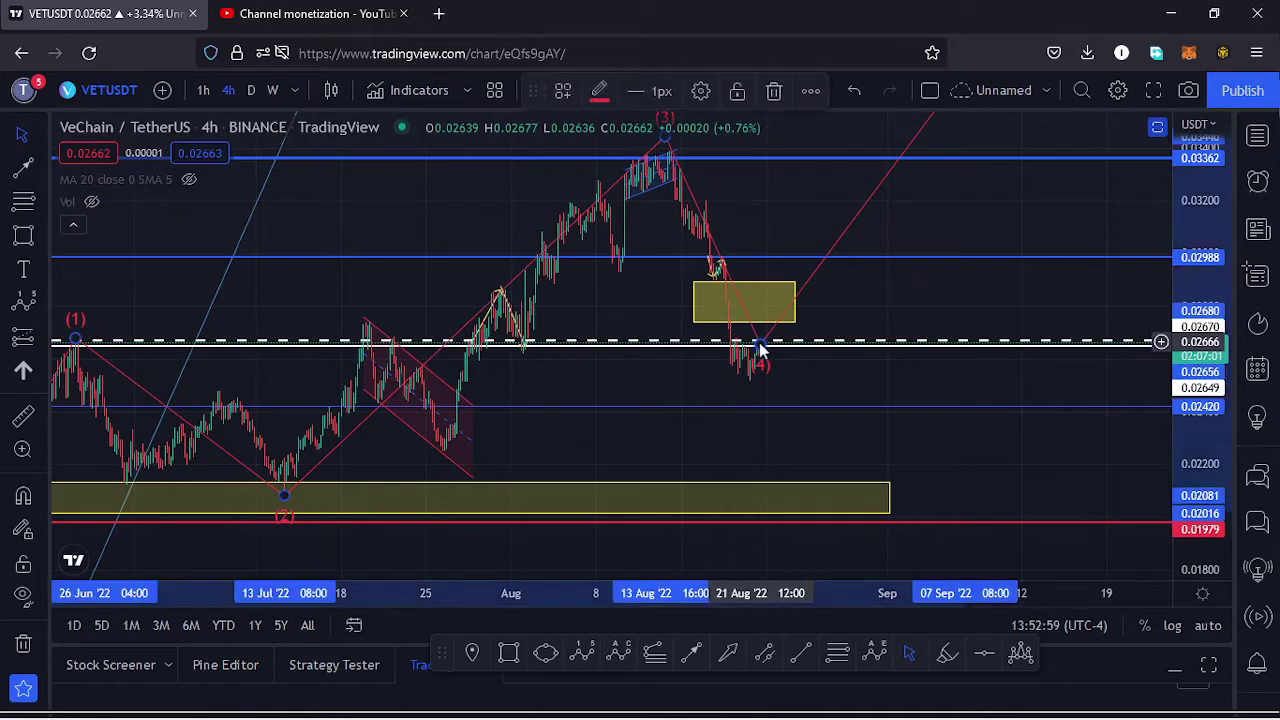
click(762, 355)
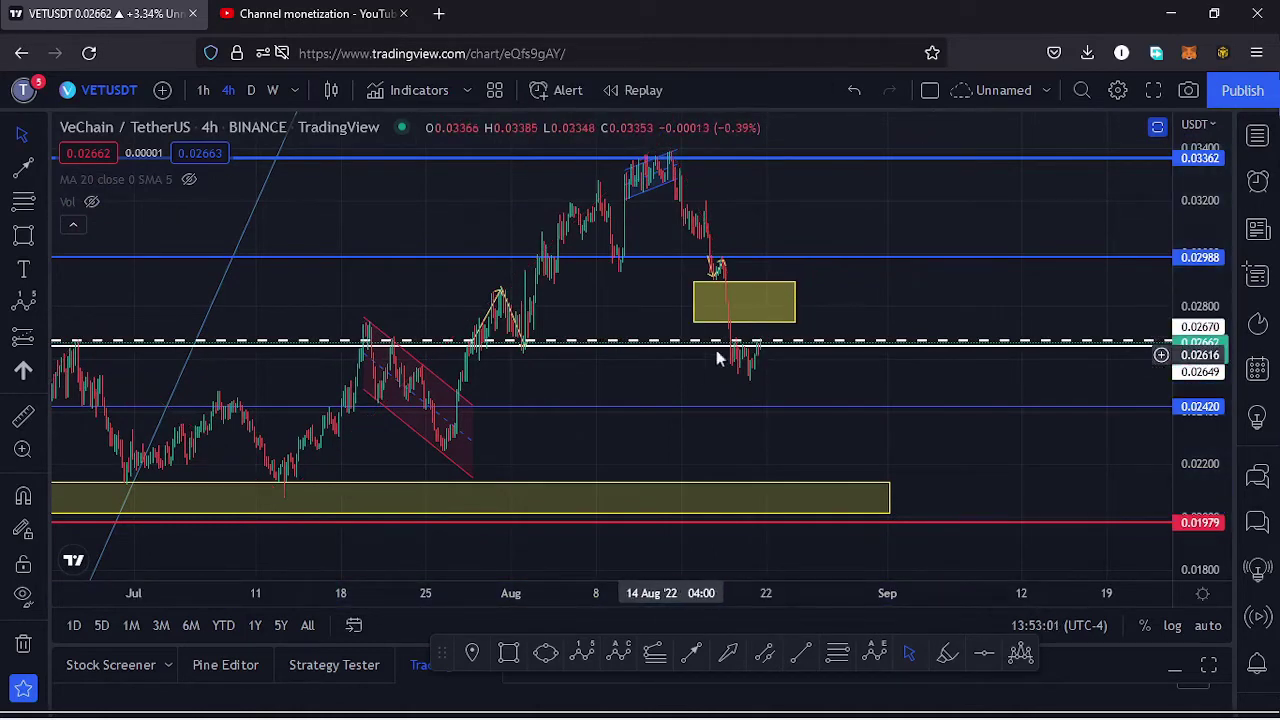
click(790, 302)
key(Delete)
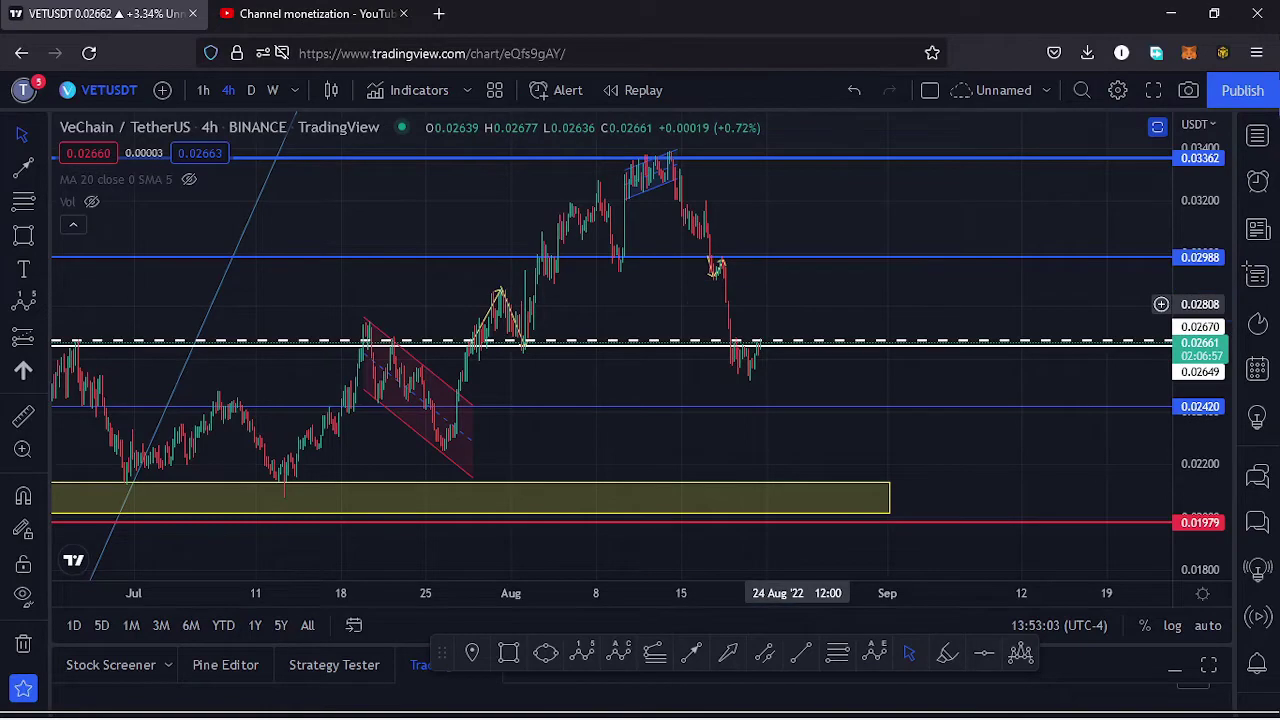
- Draw an Elliott ABC correction from the 18 June low through 0.0268 on 26 June and 0.0207 on 13 July to about 0.0342 on 11 August
drag(1212, 198, 1212, 245)
scroll(761, 298, down, 2)
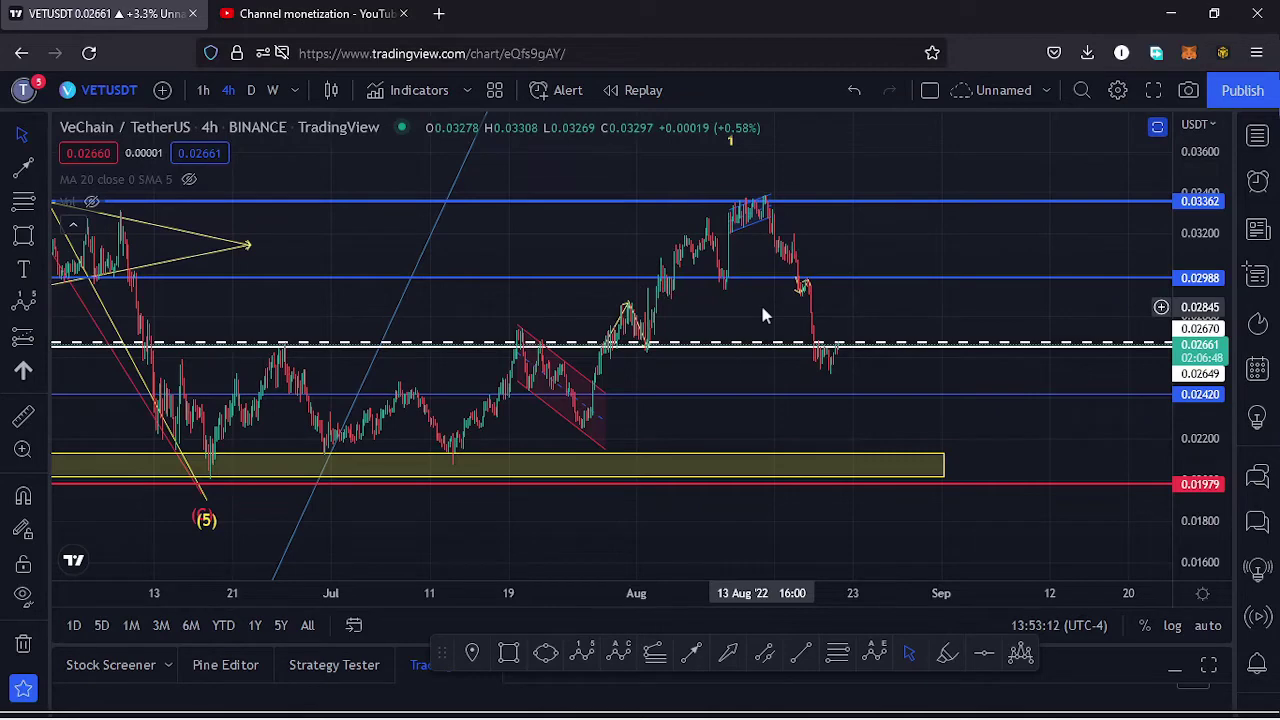
drag(742, 325, 850, 337)
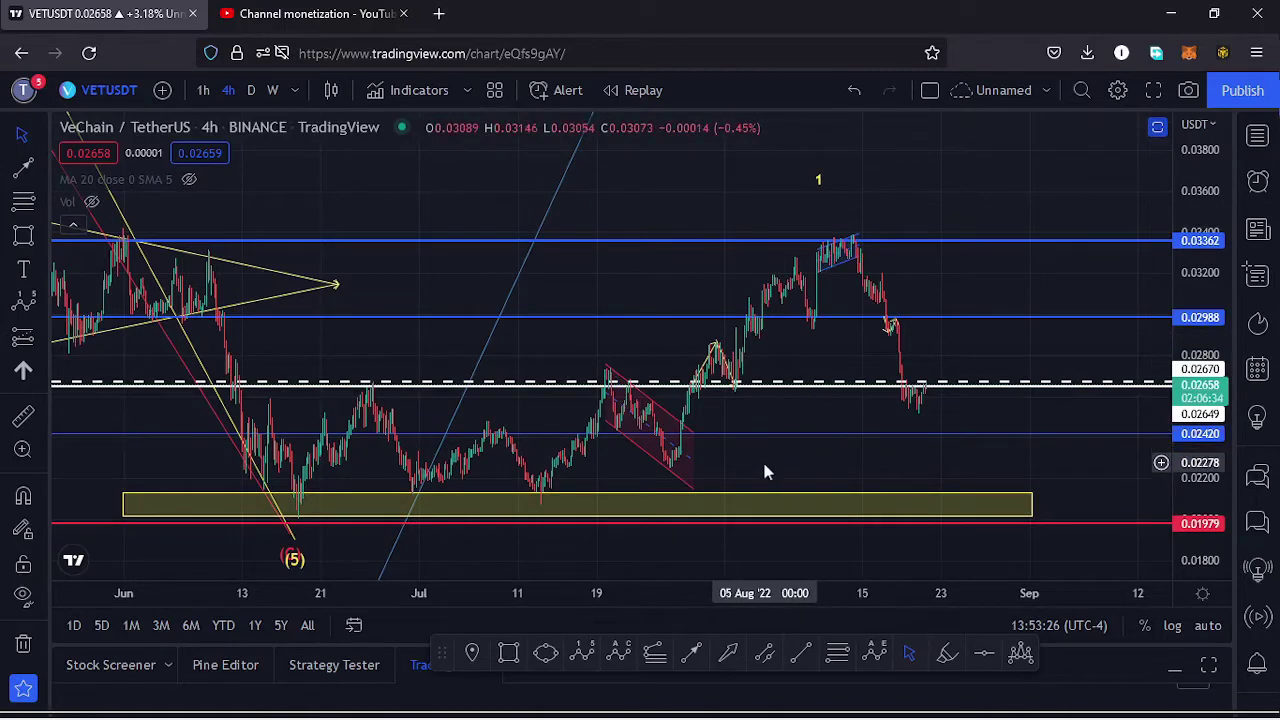
drag(780, 451, 798, 437)
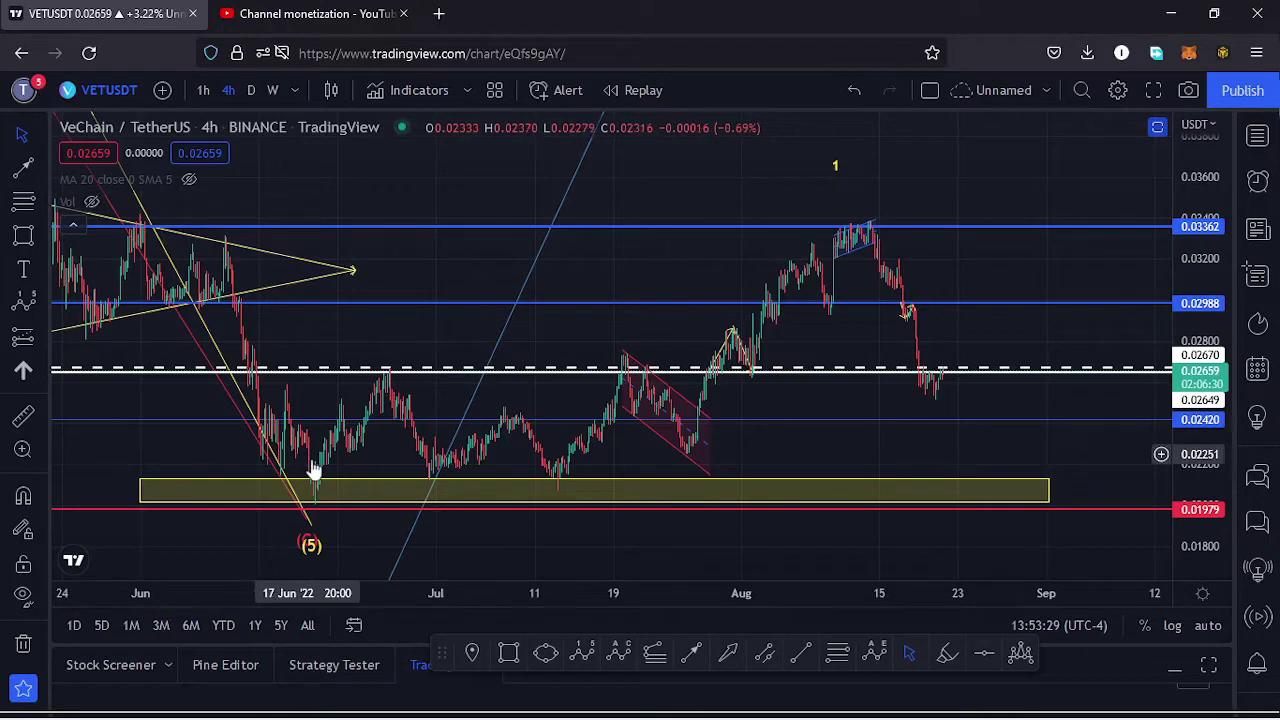
click(622, 655)
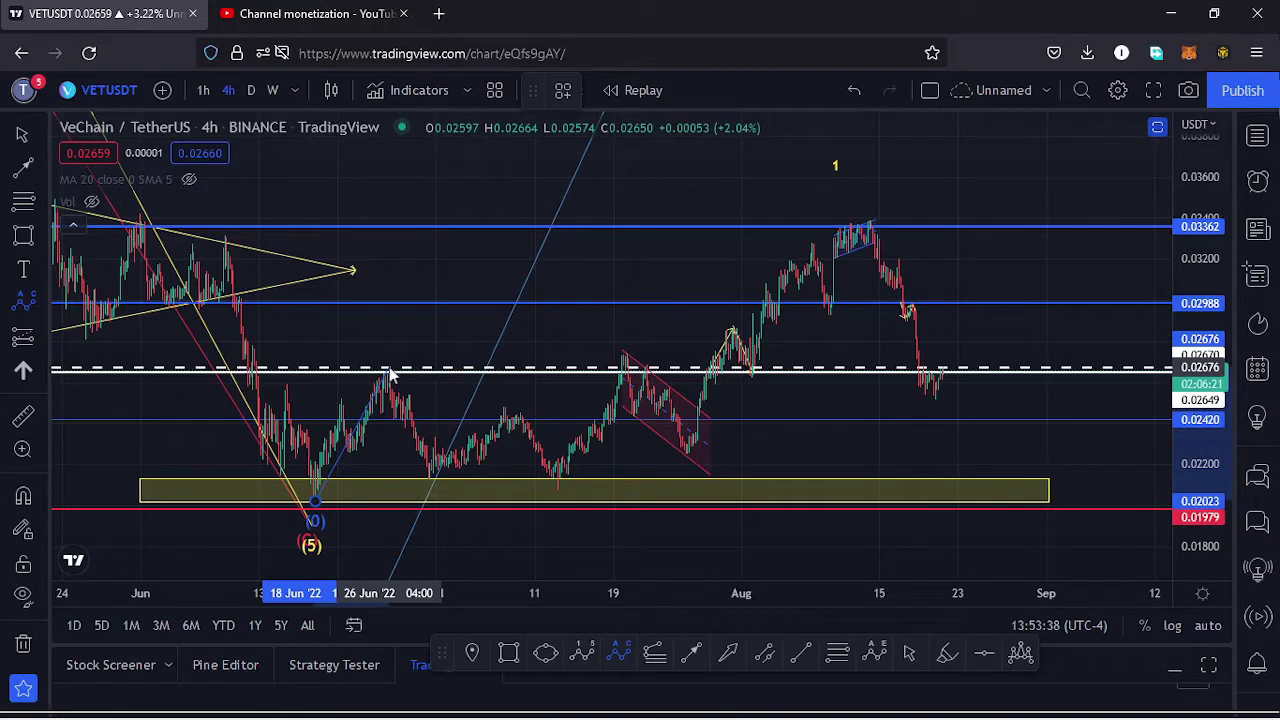
click(391, 369)
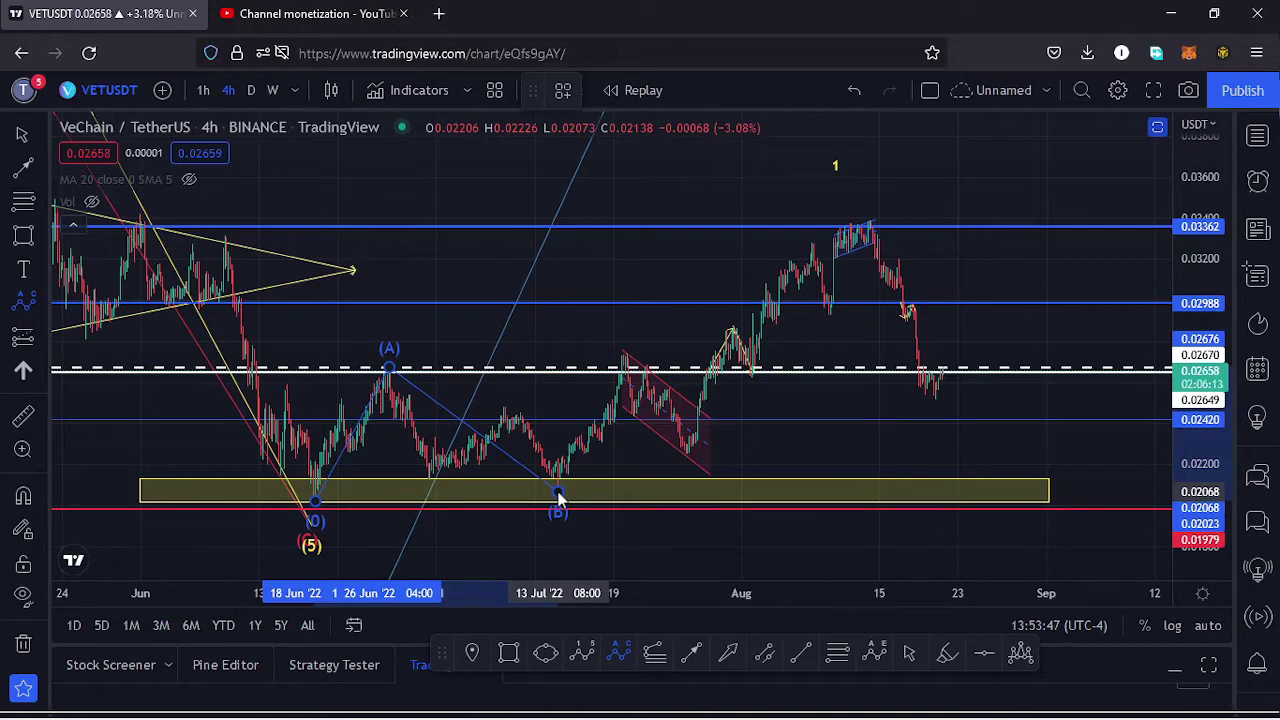
click(557, 491)
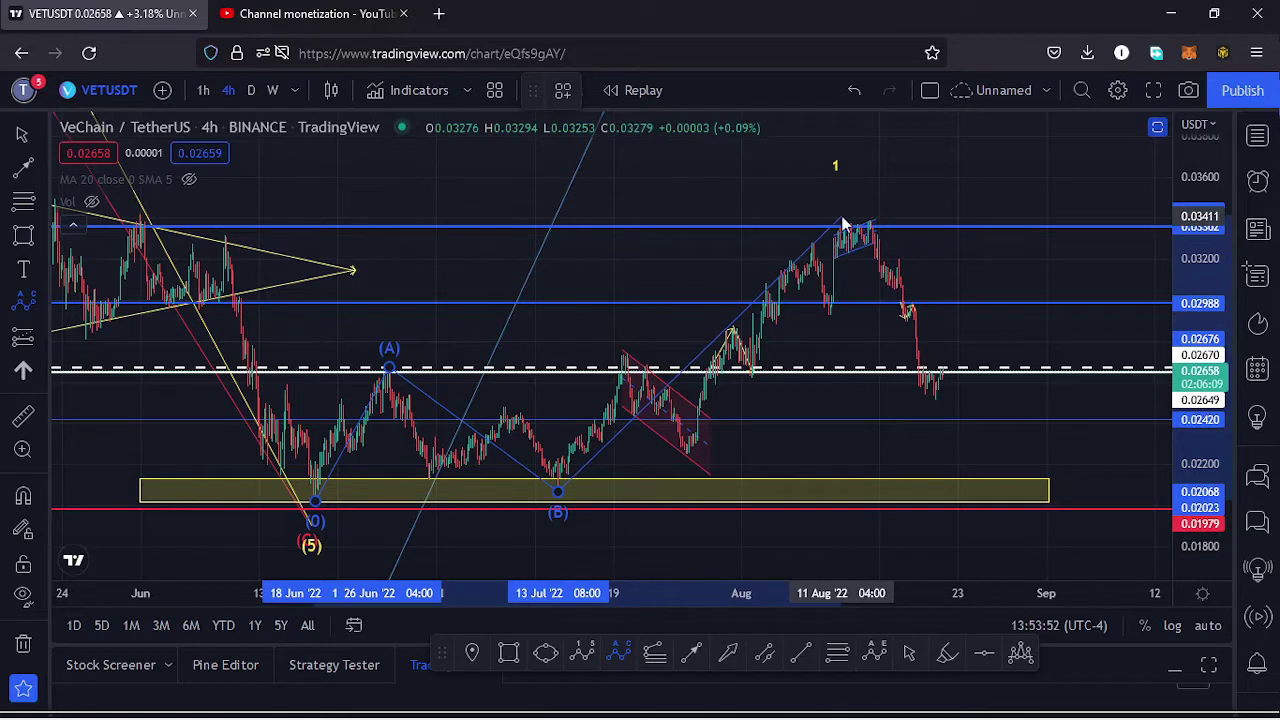
click(843, 217)
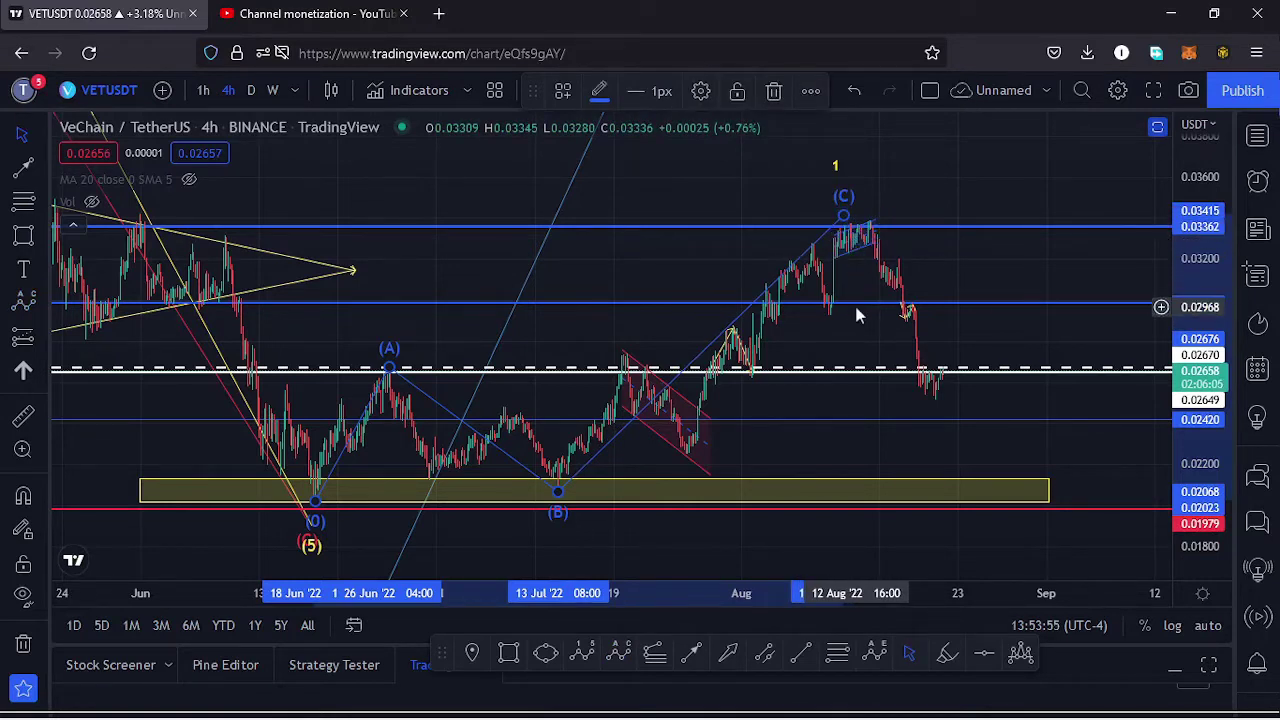
- Draw a downward Elliott impulse wave from 0.0341 on 13 August through 0.0243, 0.0286, 0.0200 and 0.0225, ending at about 0.0175 on 19 September
drag(858, 295, 754, 294)
scroll(710, 313, up, 2)
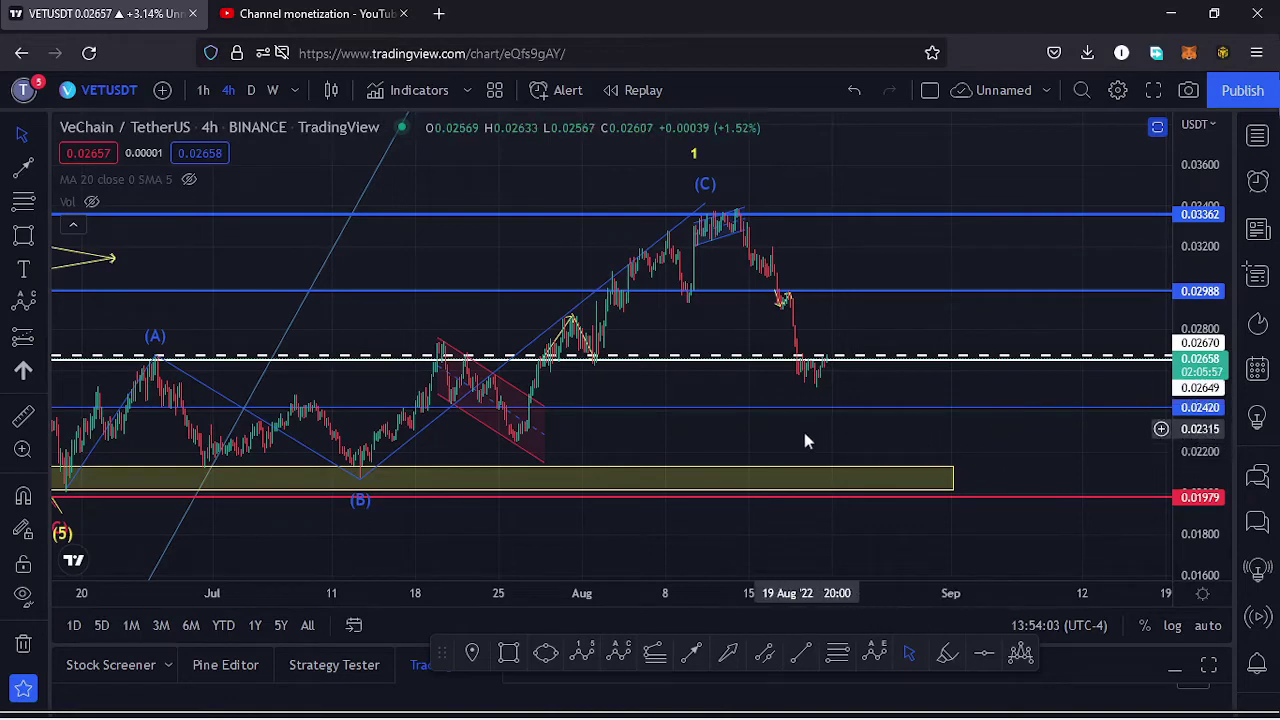
scroll(806, 437, down, 1)
drag(851, 431, 799, 394)
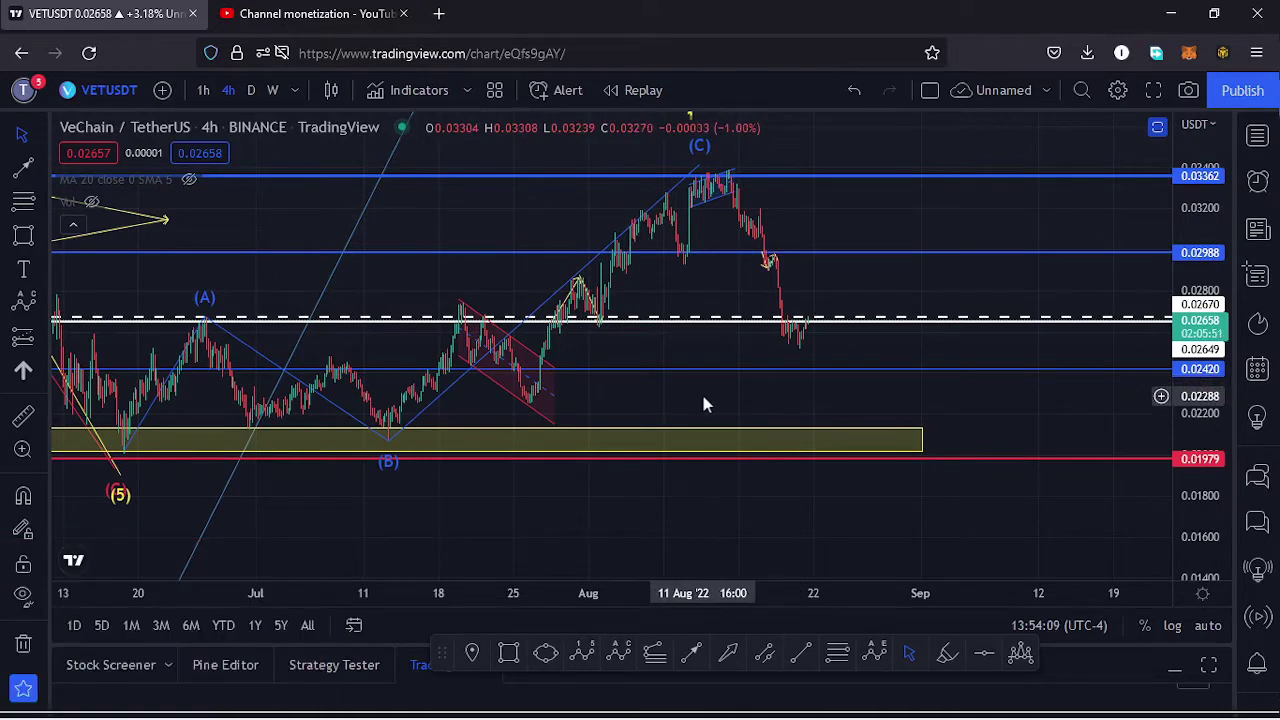
drag(614, 400, 770, 439)
scroll(615, 427, up, 2)
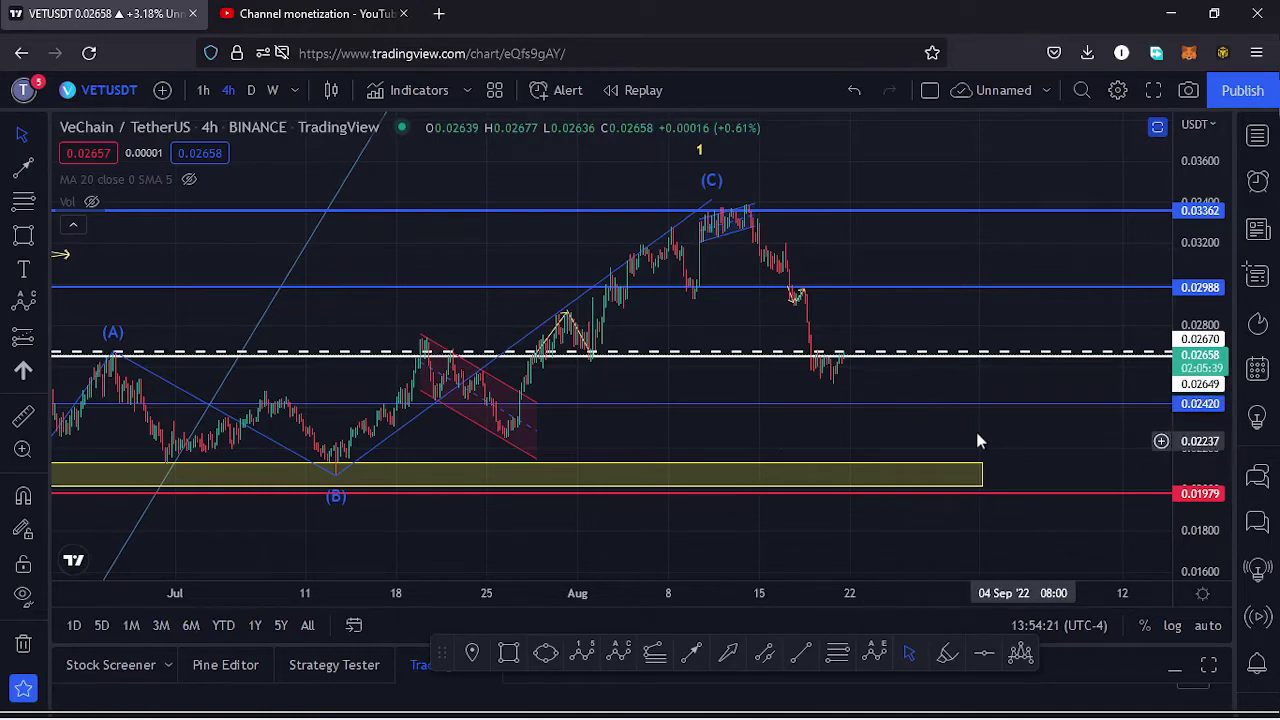
drag(891, 443, 757, 429)
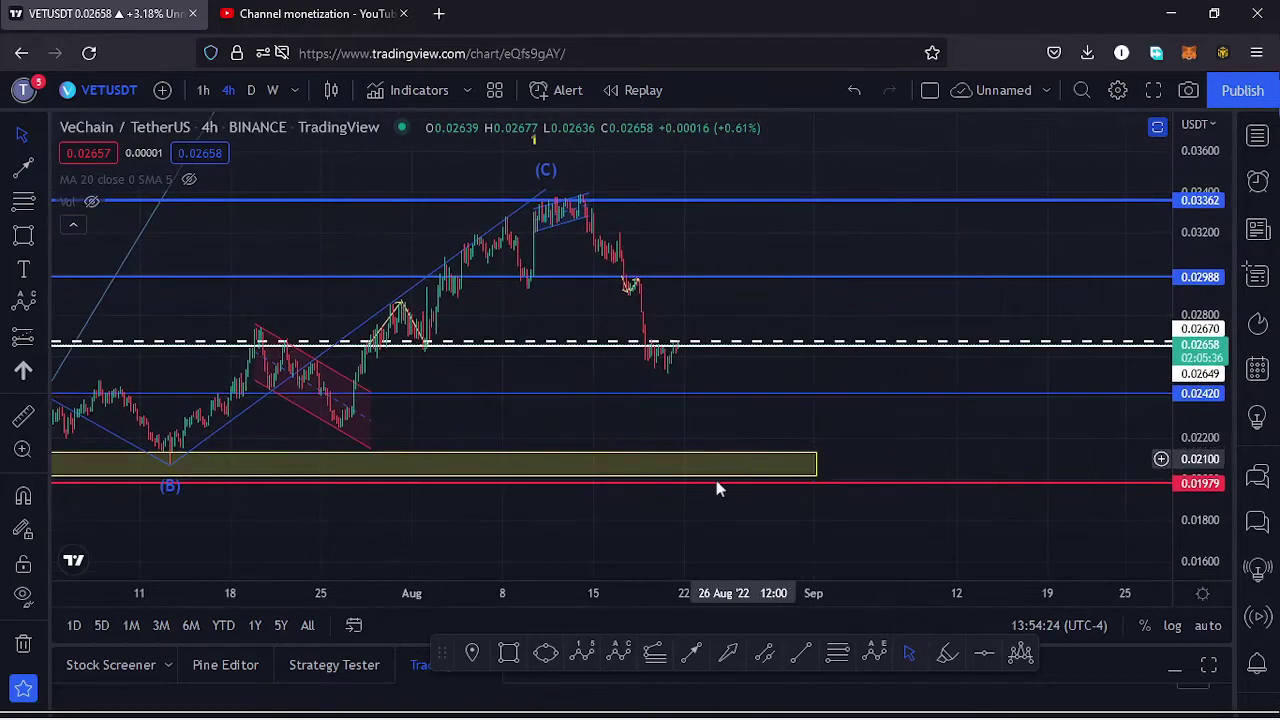
click(581, 654)
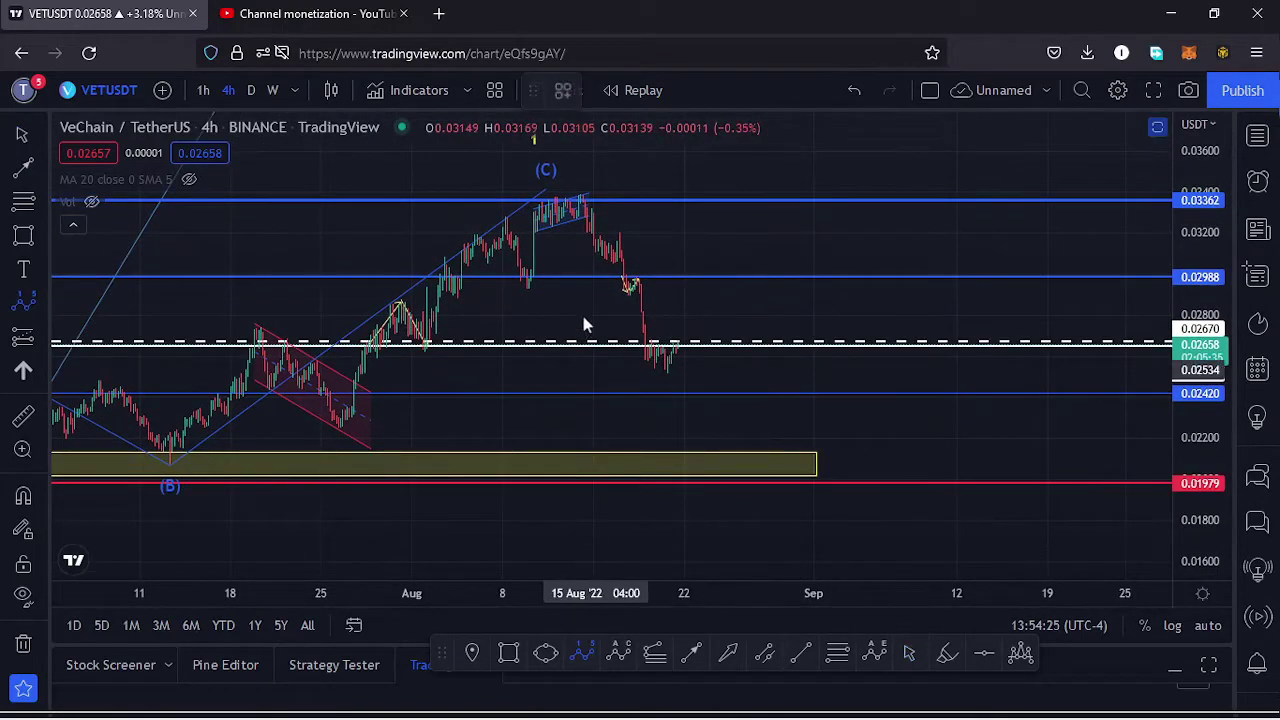
click(572, 192)
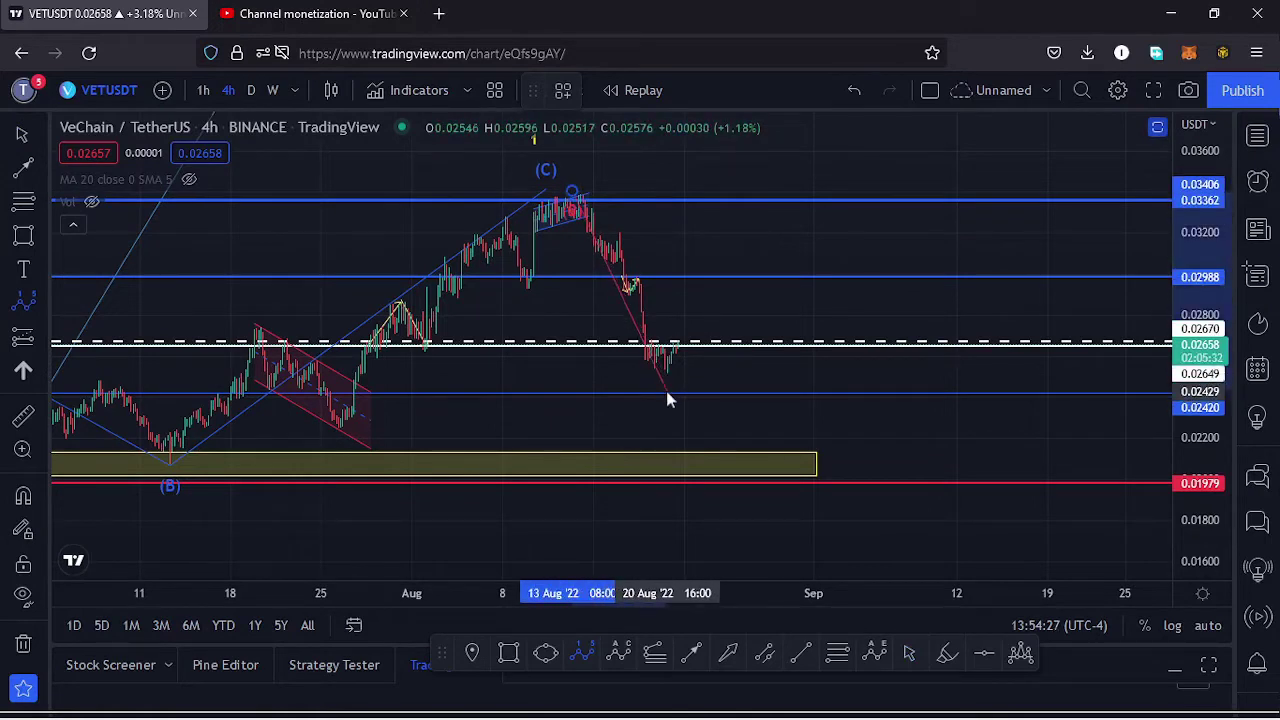
click(666, 391)
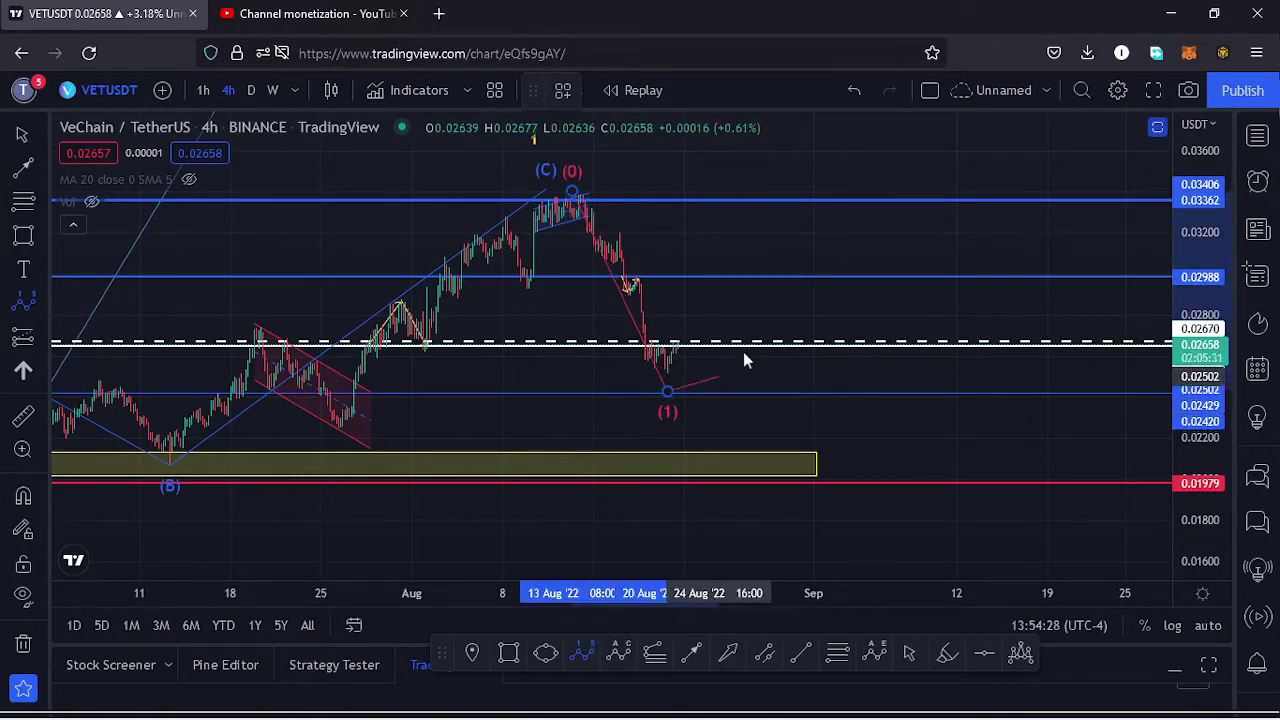
click(773, 303)
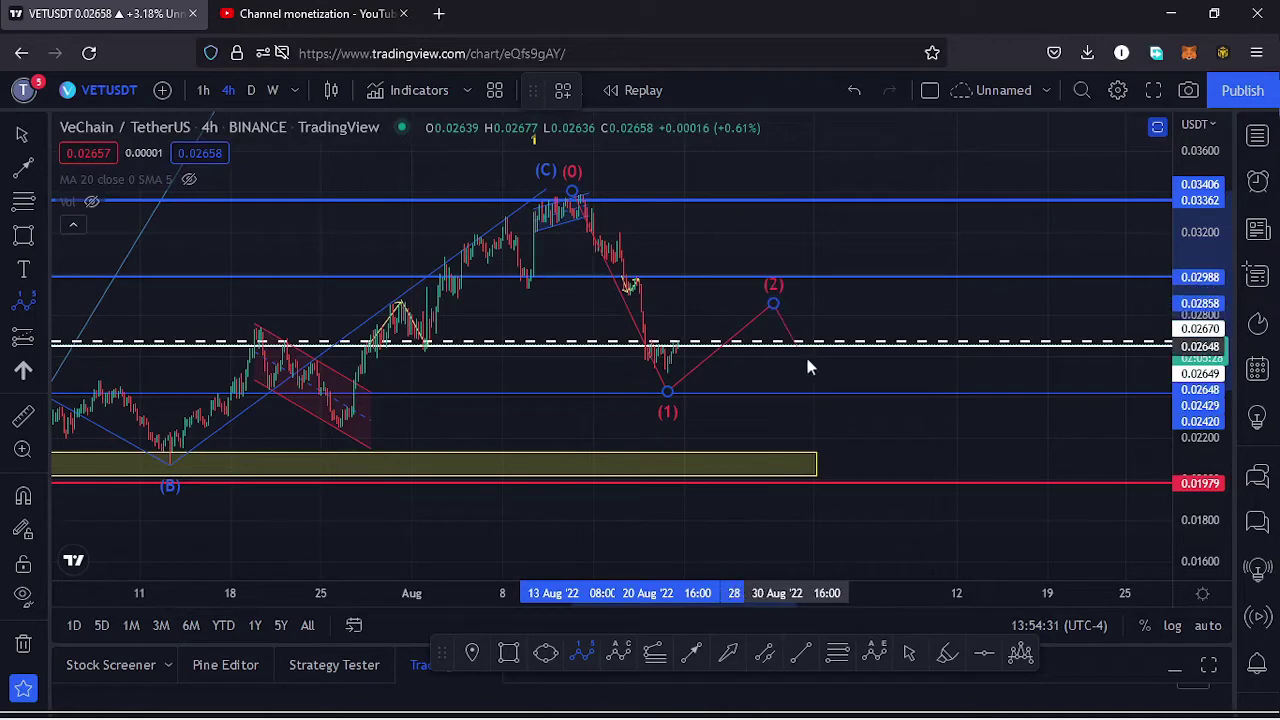
click(887, 479)
click(986, 428)
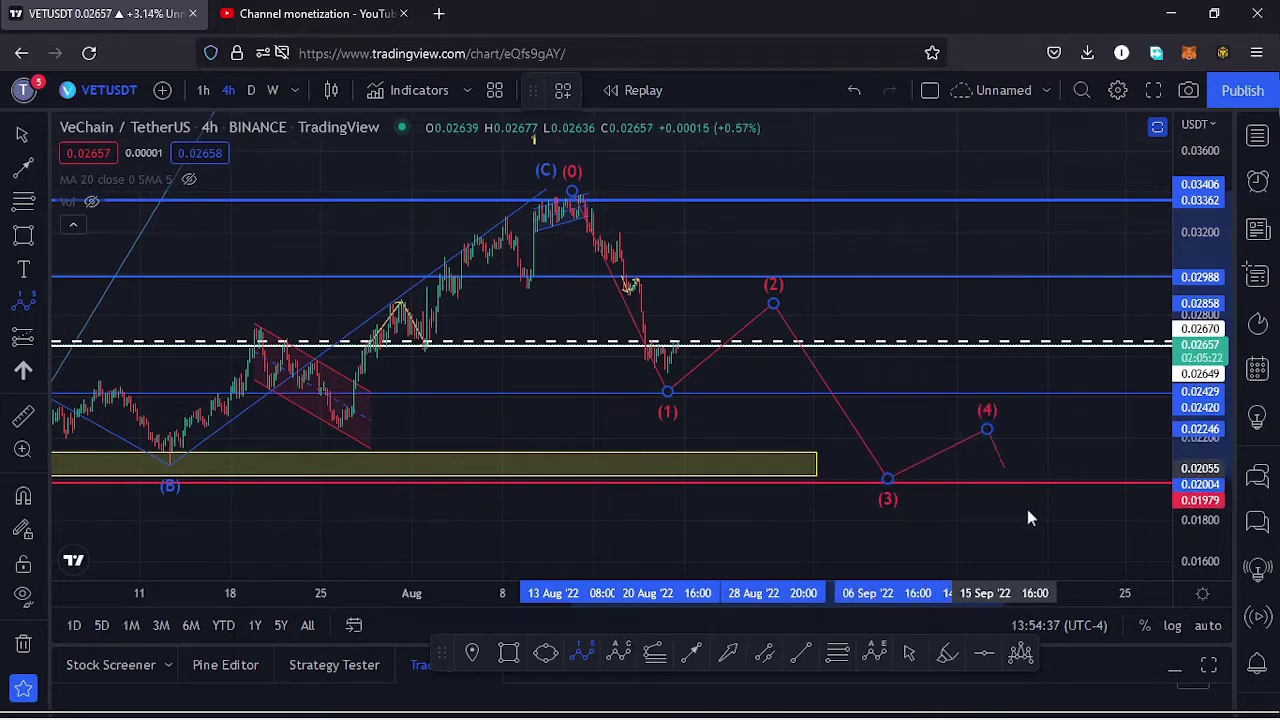
click(1047, 537)
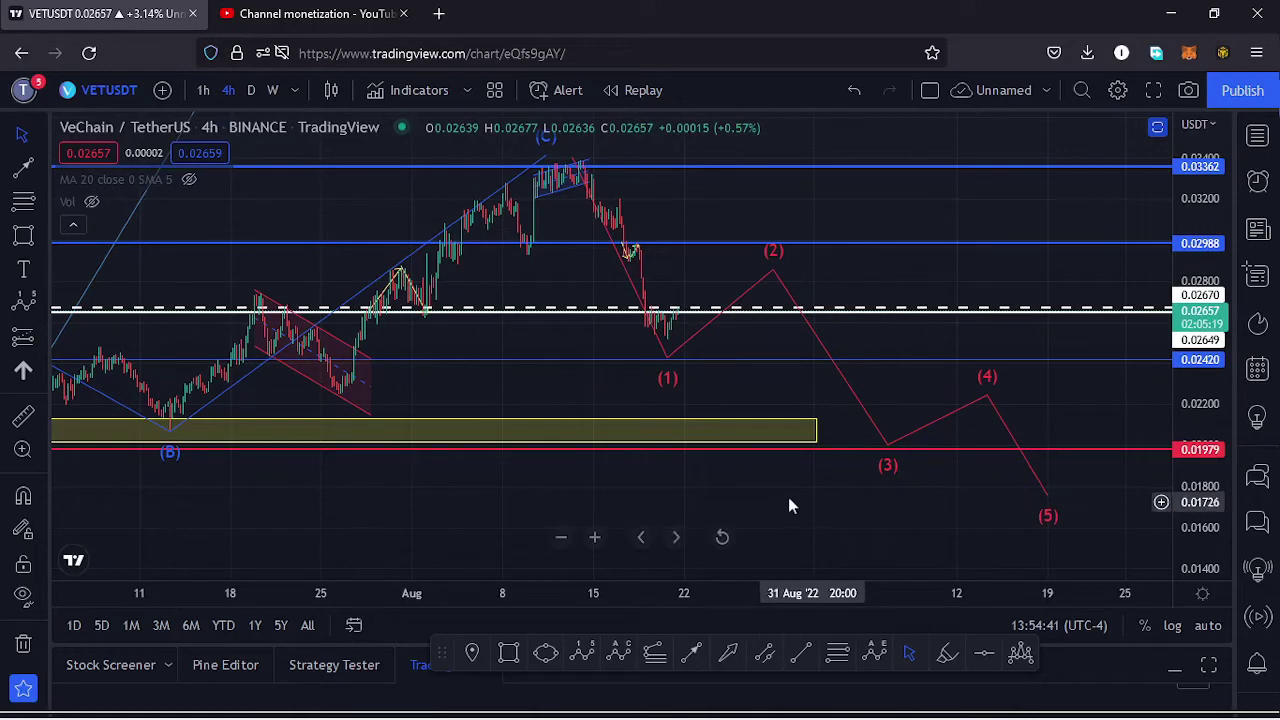
scroll(784, 490, down, 2)
drag(831, 514, 741, 536)
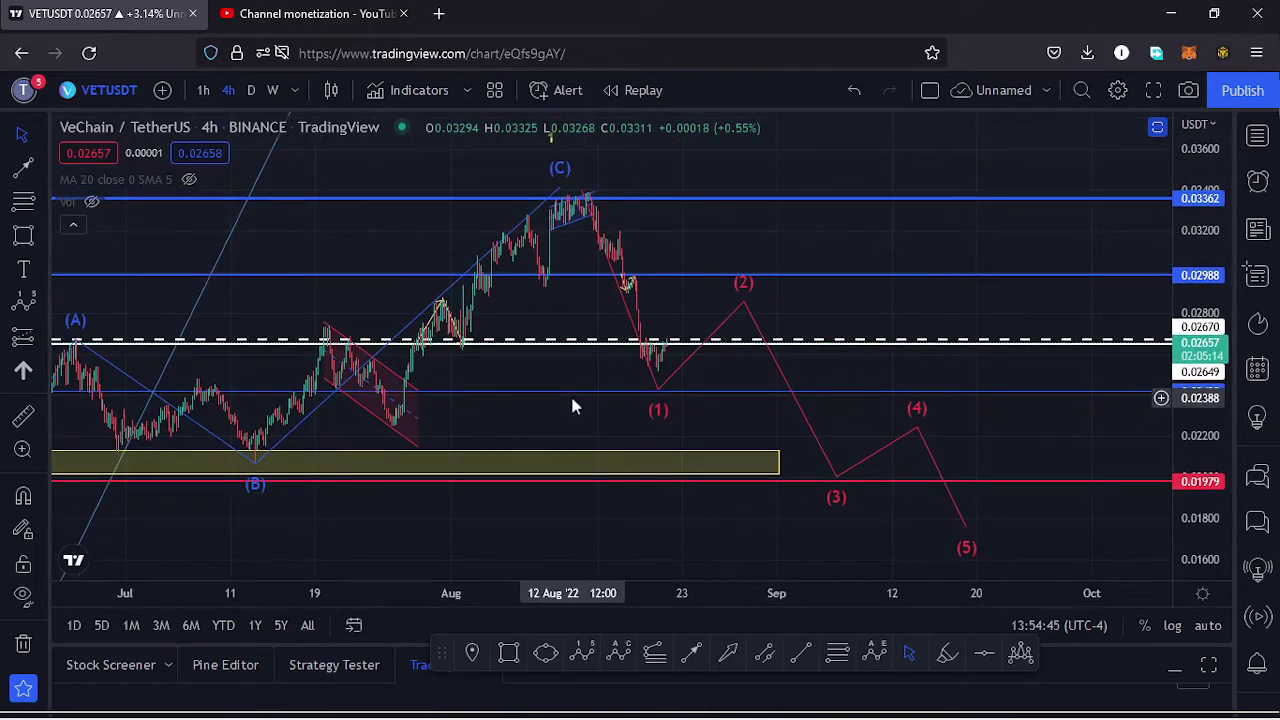
- Move point (1) of the red impulse wave to about 0.0241 on 19 August
scroll(537, 400, up, 2)
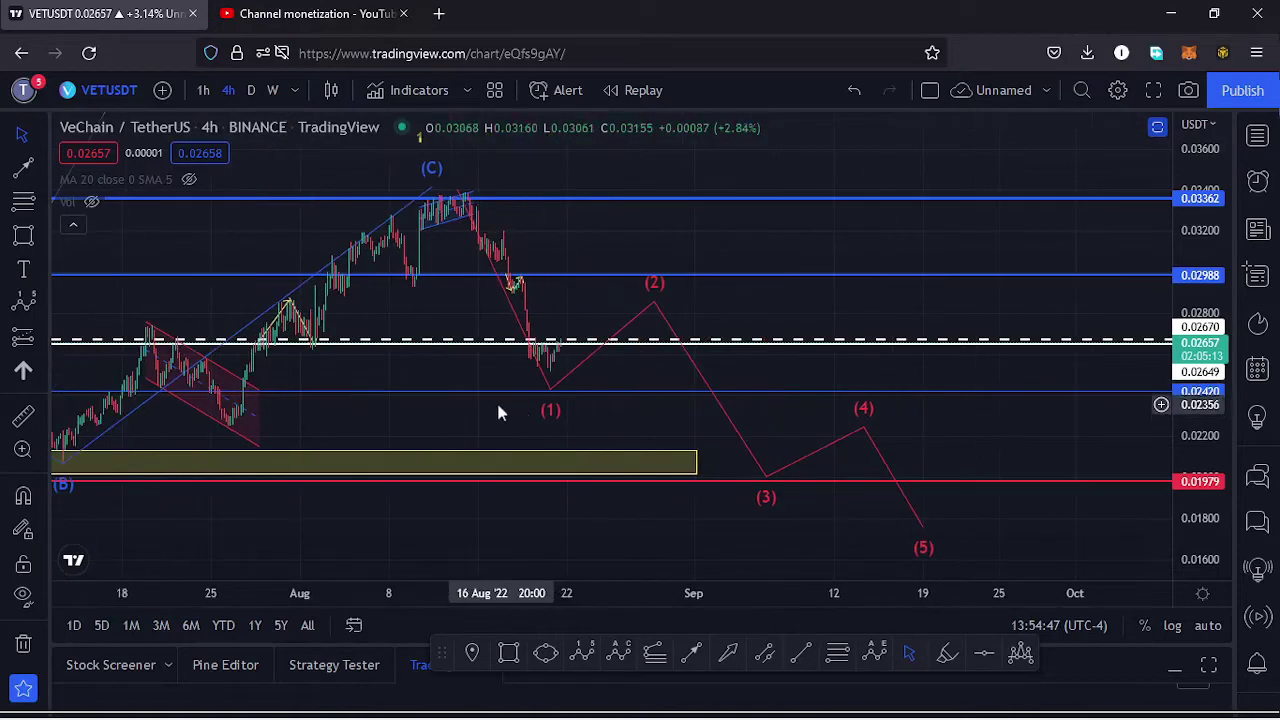
drag(631, 427, 771, 438)
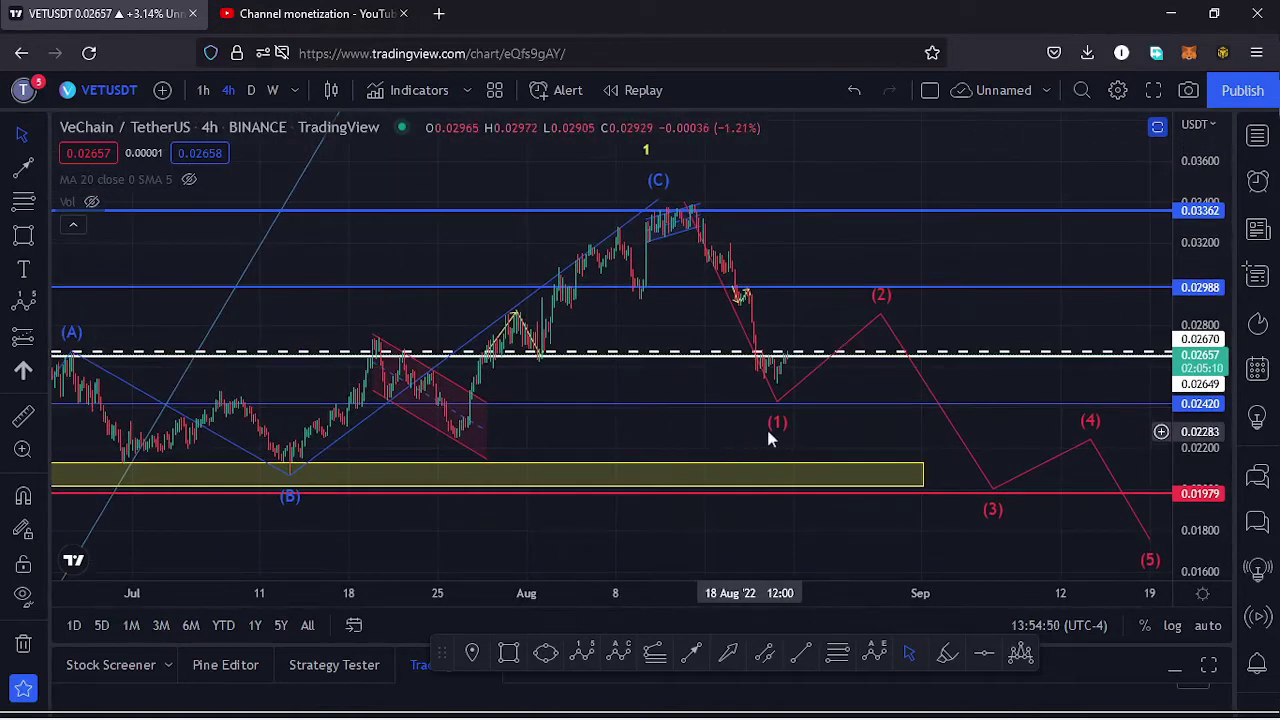
click(777, 405)
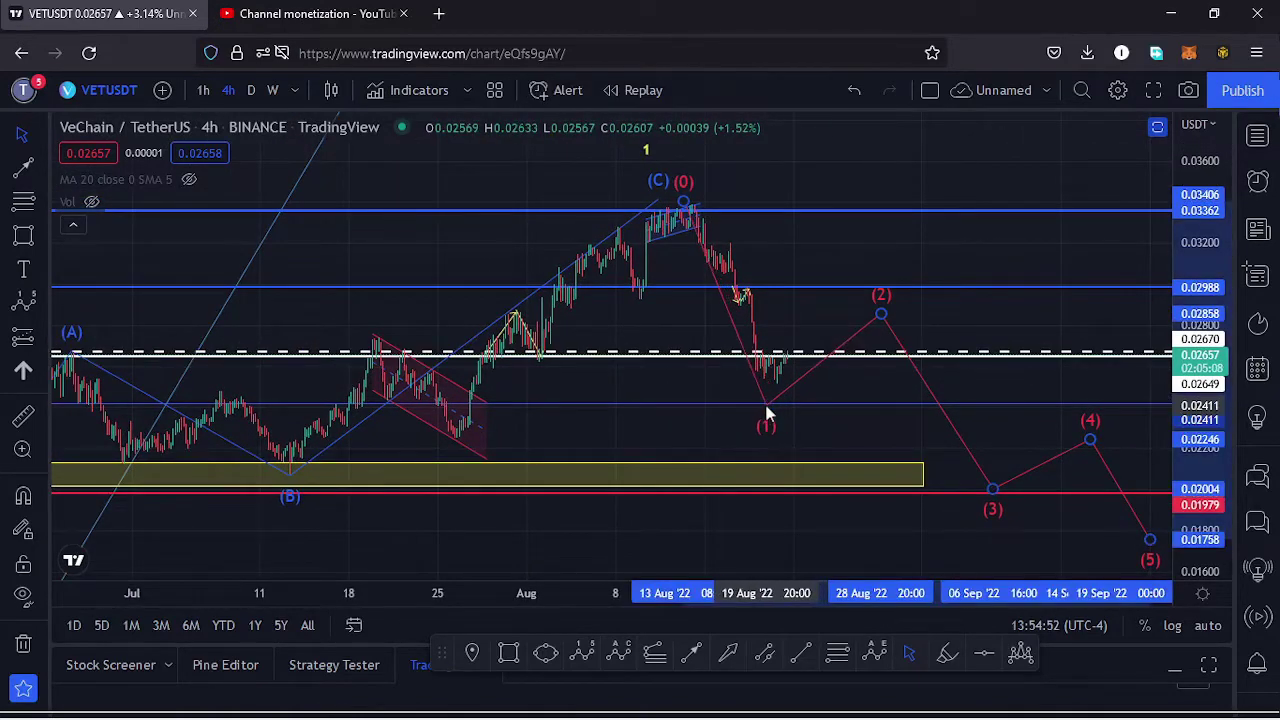
scroll(642, 402, up, 1)
scroll(642, 402, down, 1)
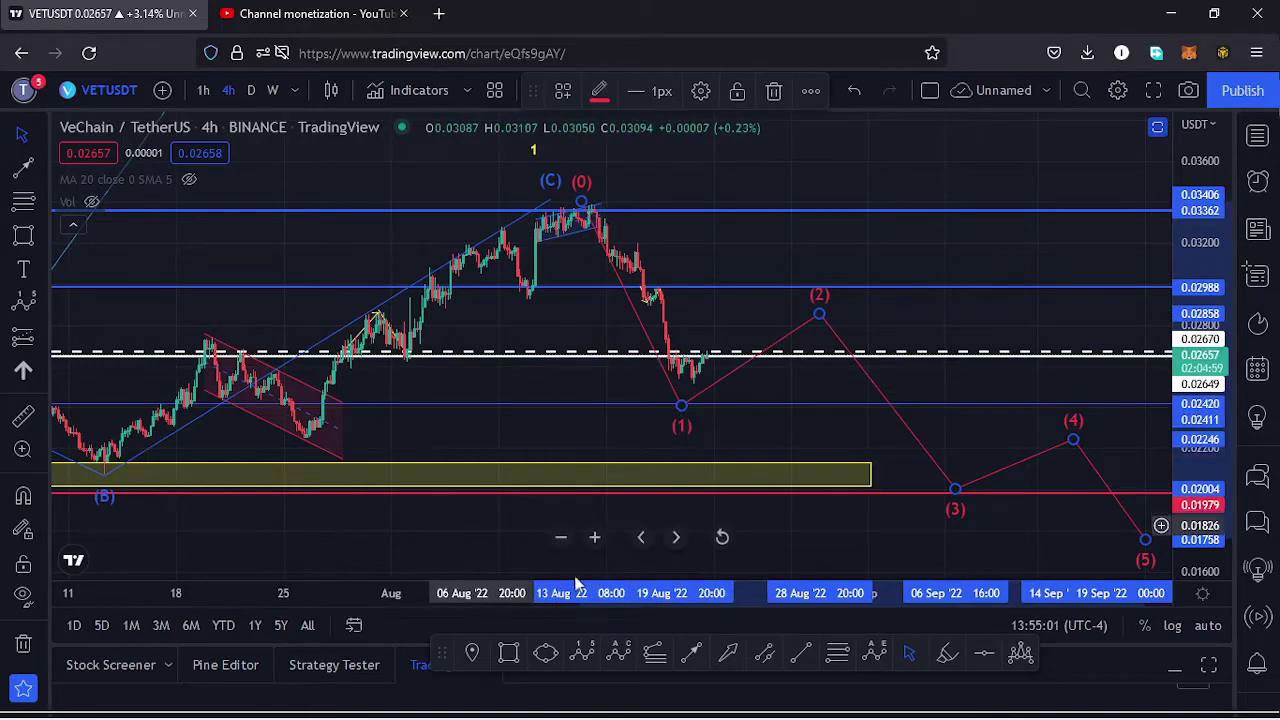
click(561, 537)
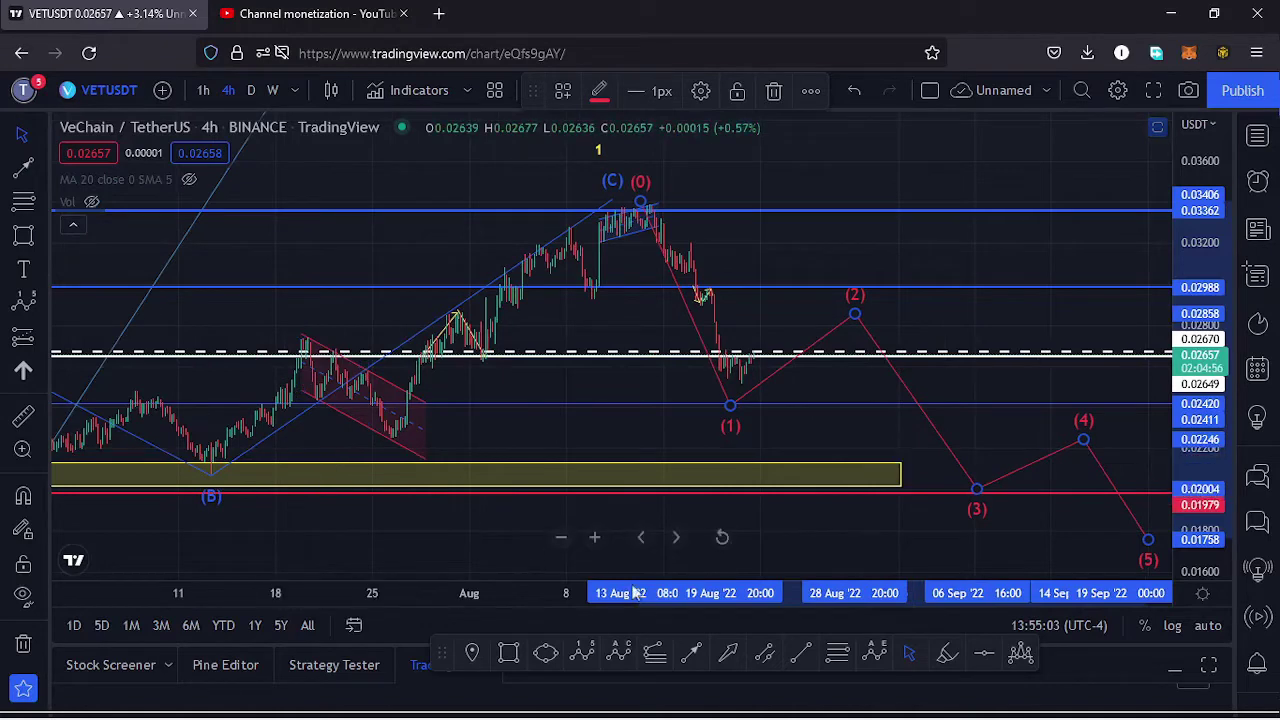
- Draw a Fib retracement from 0.02078 on 13 July up to about 0.0339, and delete the dashed white horizontal line at 0.02670
click(837, 653)
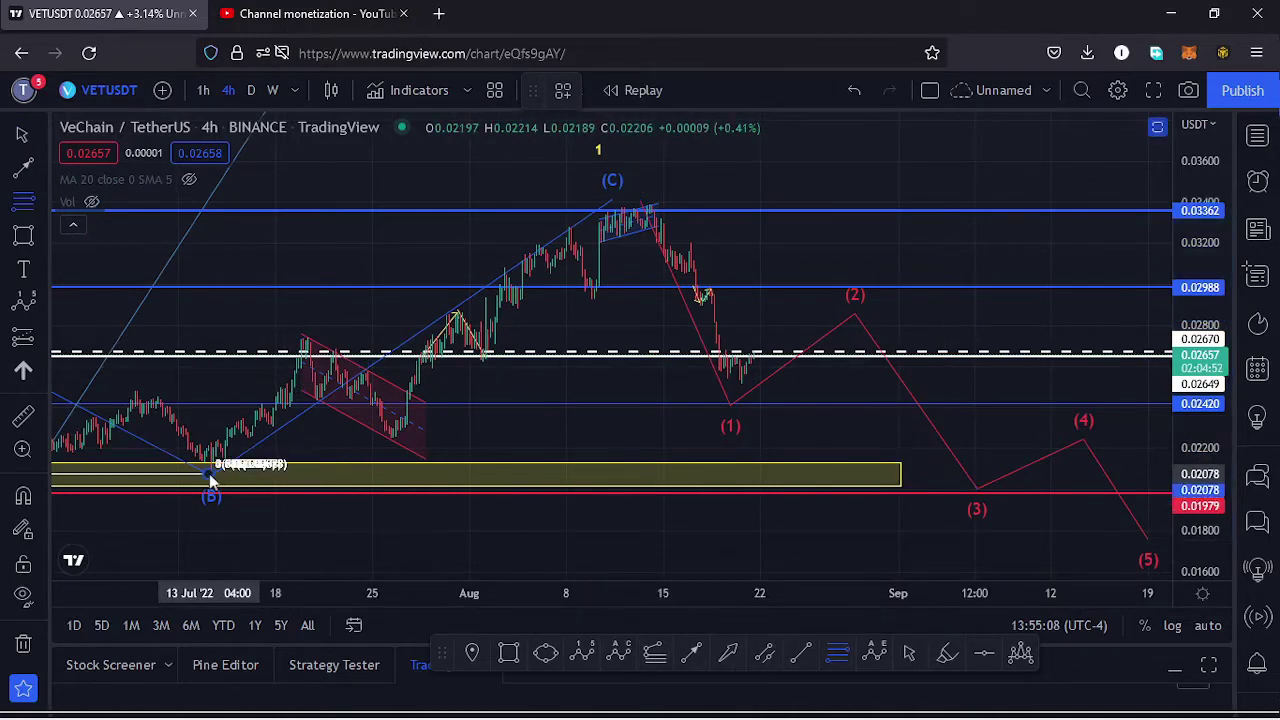
mouse_move(209, 473)
mouse_down()
mouse_move(434, 371)
mouse_move(829, 289)
mouse_move(857, 152)
mouse_move(1029, 210)
mouse_up()
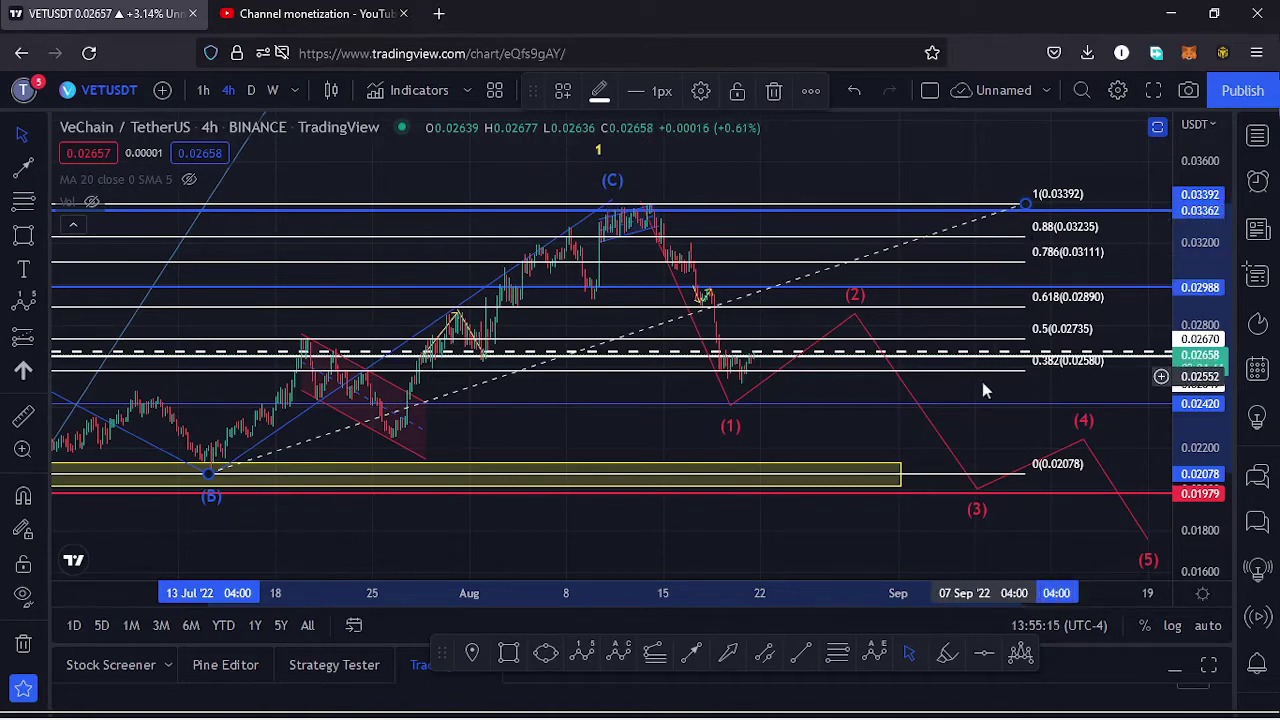
click(1040, 354)
key(Delete)
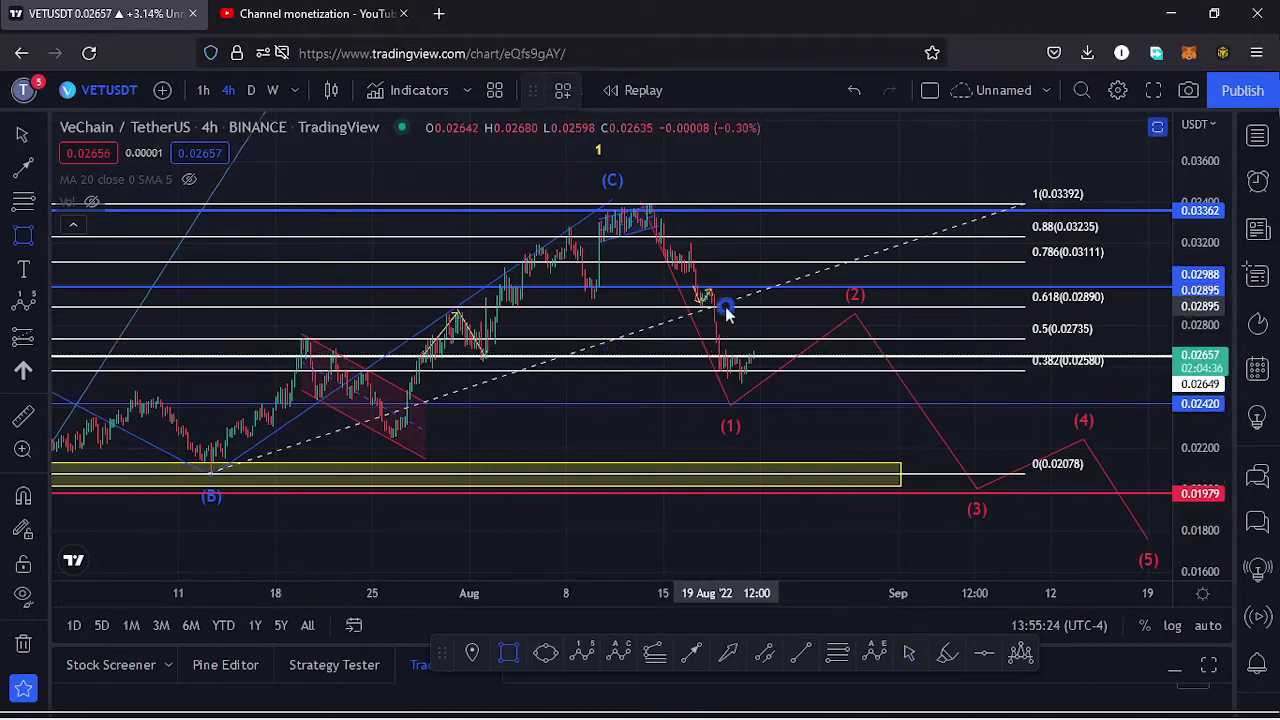
- Mark the zone between about 0.0259 and 0.0290 with a rectangle starting on 19 August, and delete the Fib retracement
mouse_move(726, 308)
mouse_down()
mouse_move(758, 370)
mouse_move(789, 357)
mouse_move(756, 368)
mouse_up()
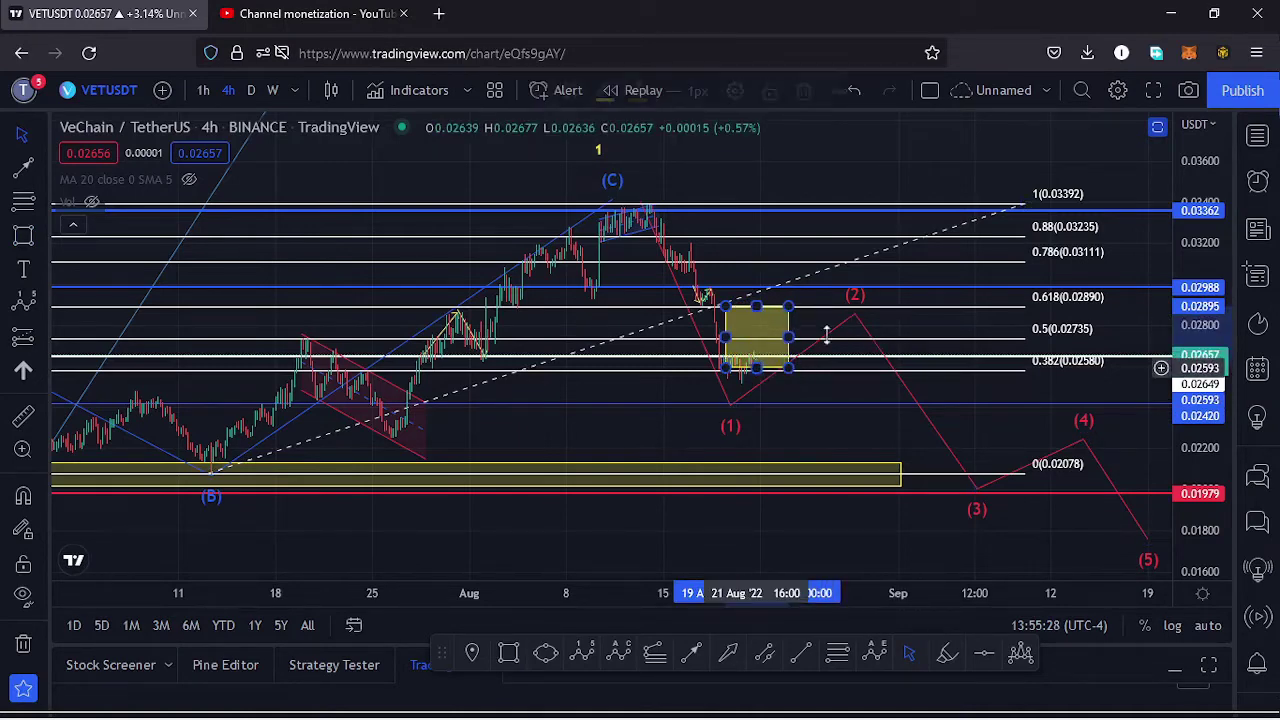
click(1024, 205)
key(Delete)
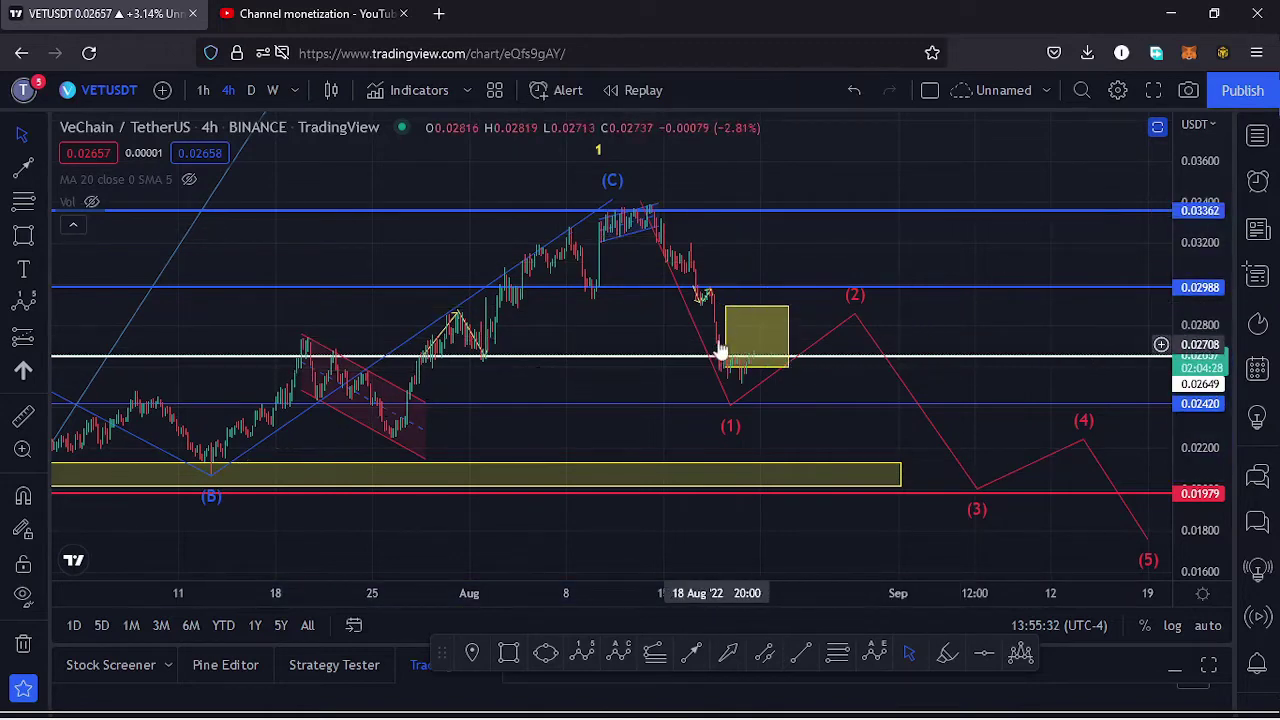
- Resize the small yellow rectangle to span 17 to 19 August, and delete it
mouse_move(732, 336)
mouse_down()
mouse_move(698, 337)
mouse_move(706, 300)
mouse_move(712, 325)
mouse_up()
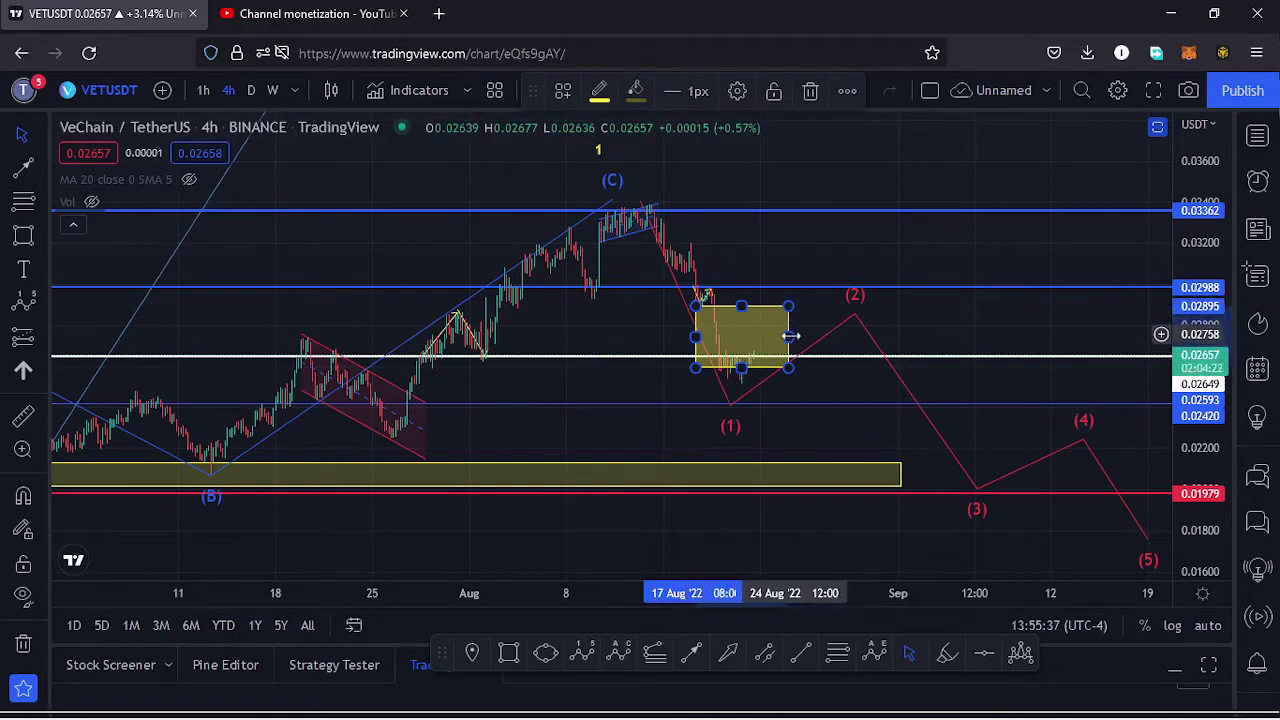
drag(786, 336, 727, 337)
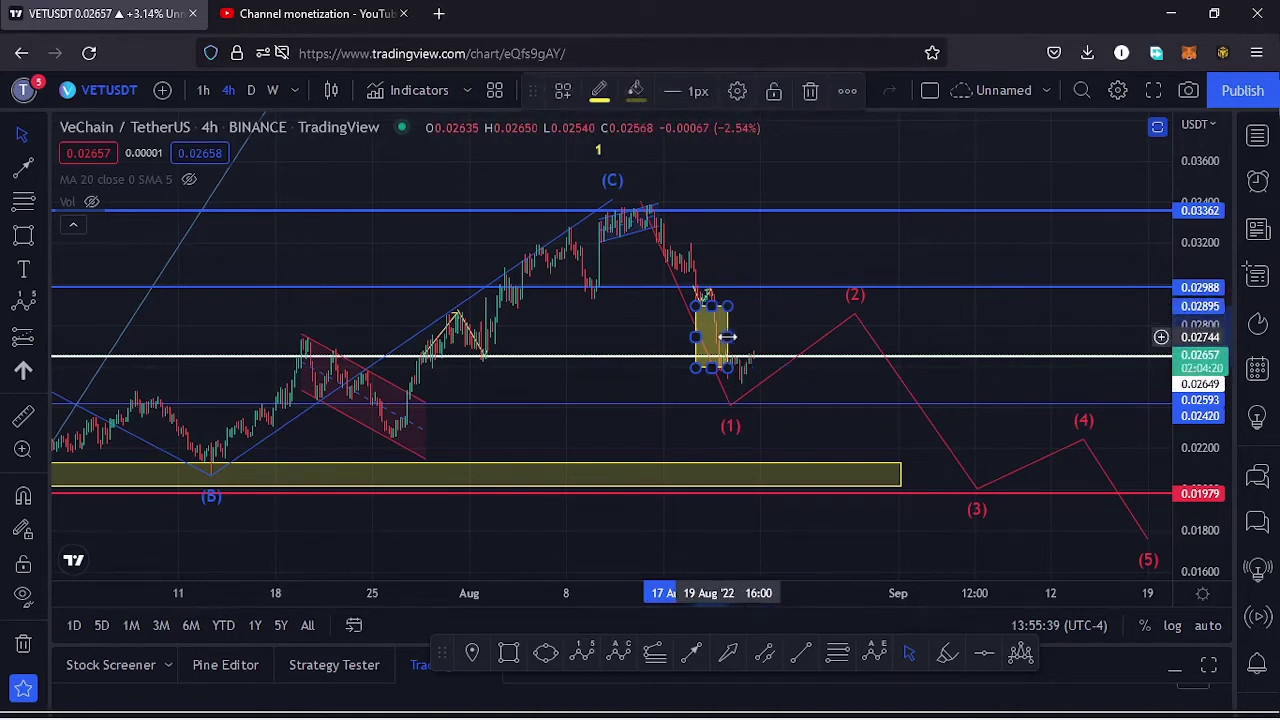
key(Delete)
scroll(800, 392, up, 3)
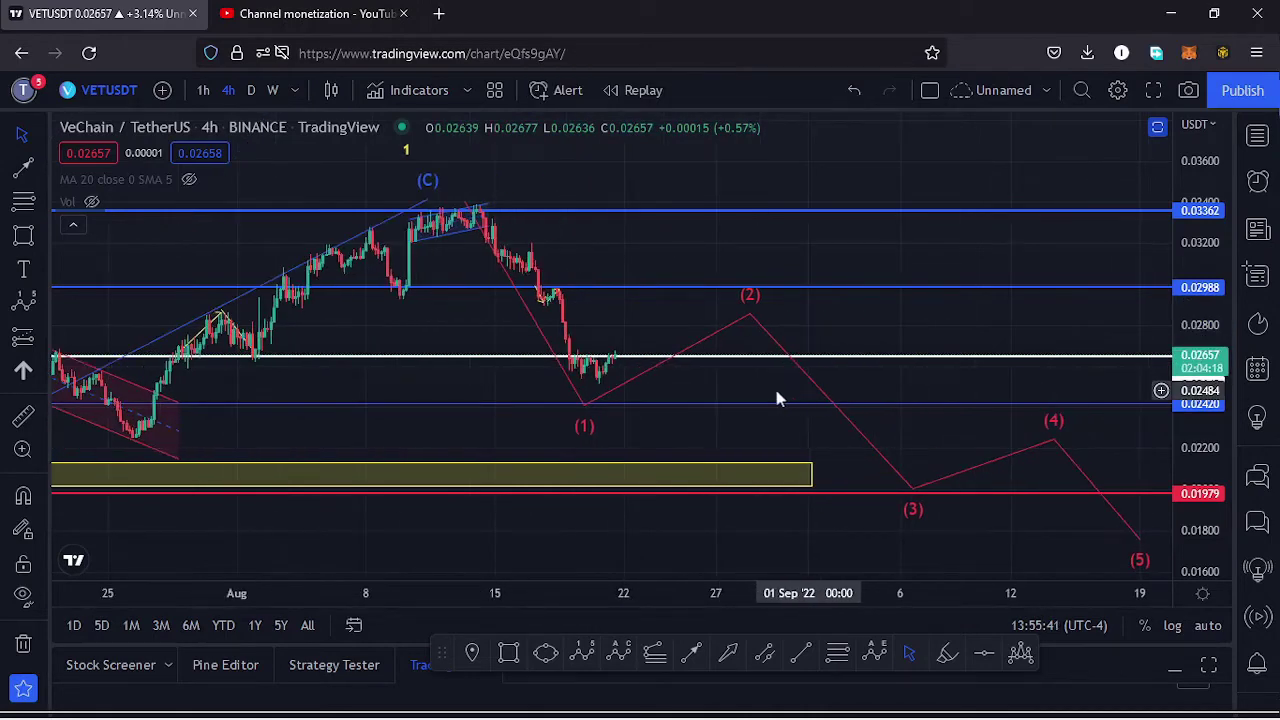
drag(778, 387, 886, 383)
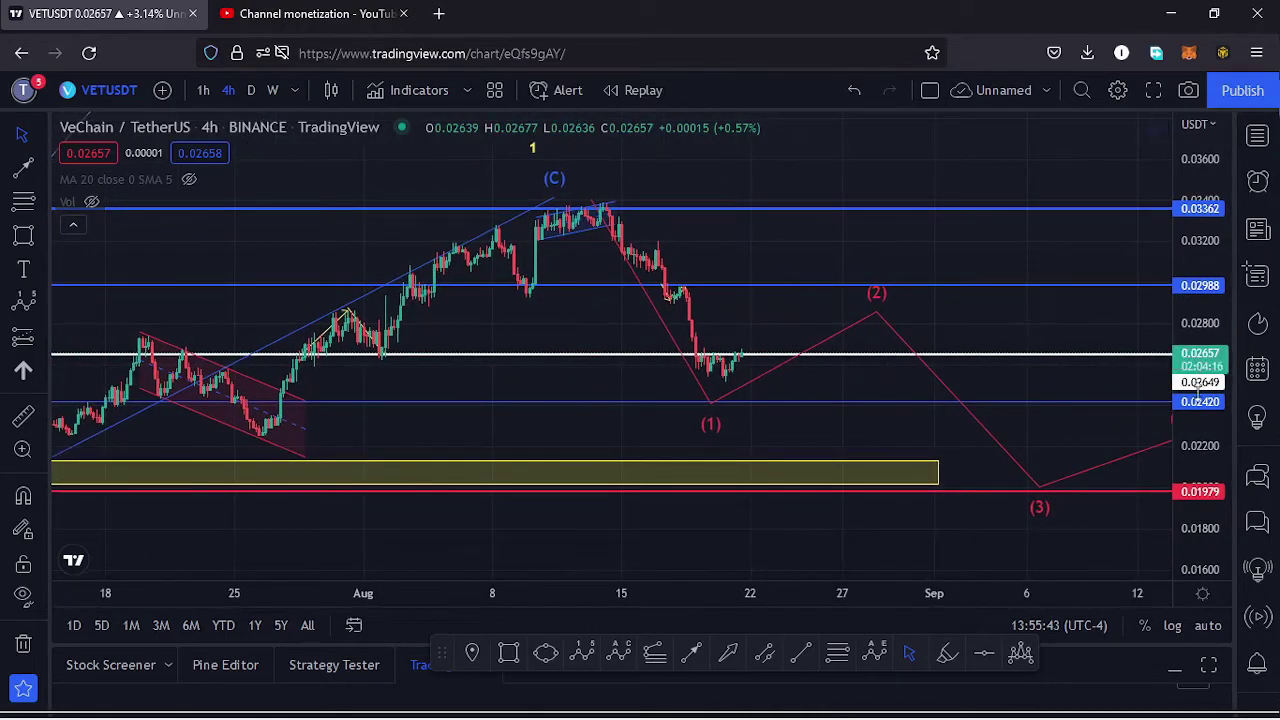
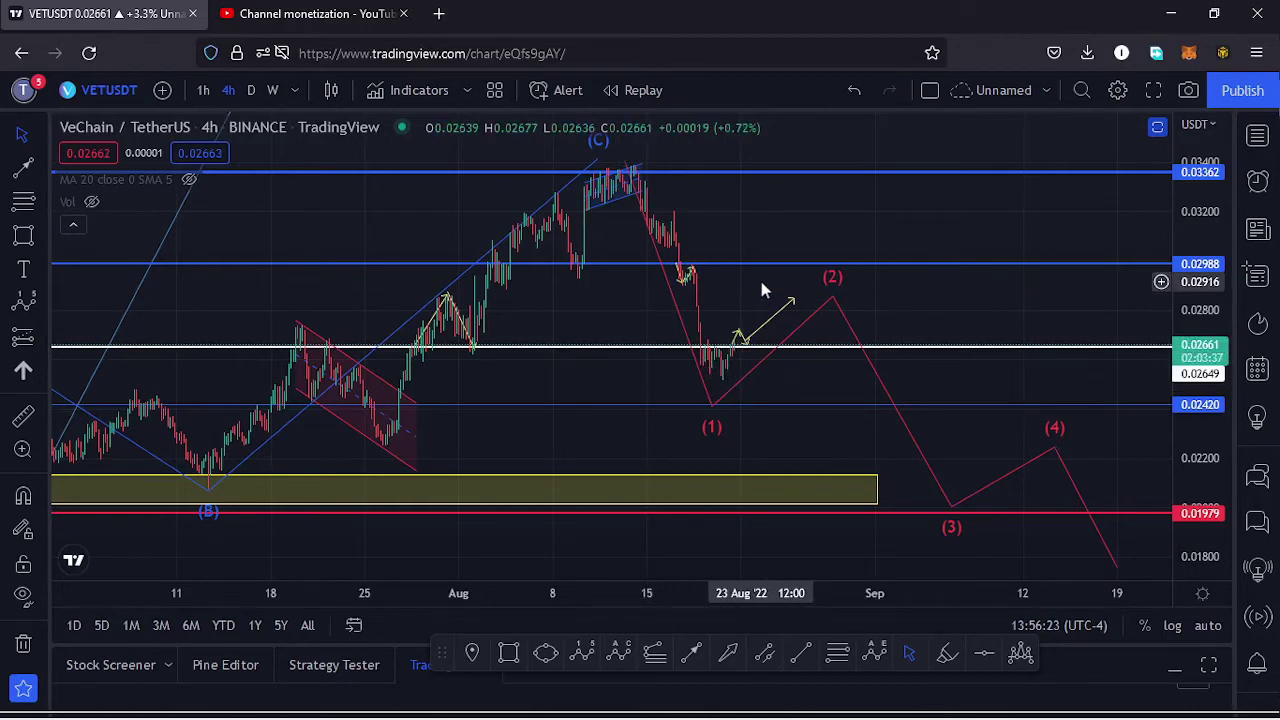
- Draw a Fib retracement from the 14 August high at 0.03403 down to about 0.0251
drag(749, 295, 718, 322)
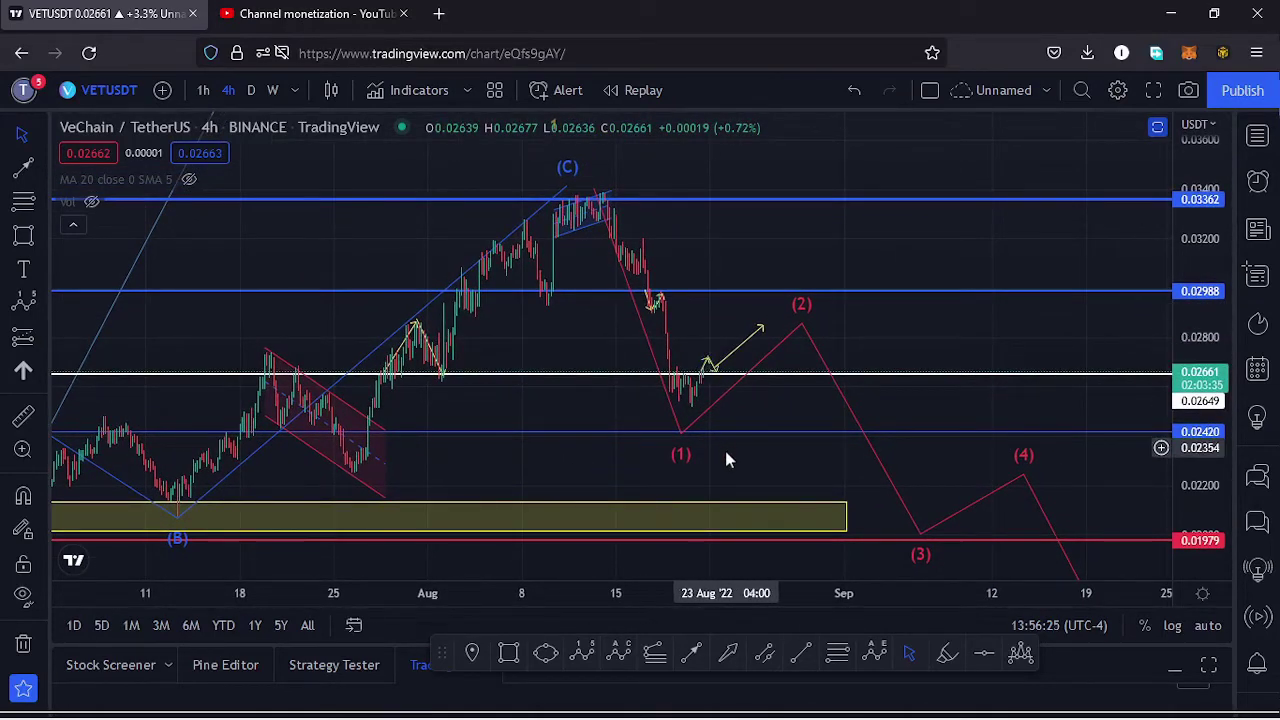
click(838, 653)
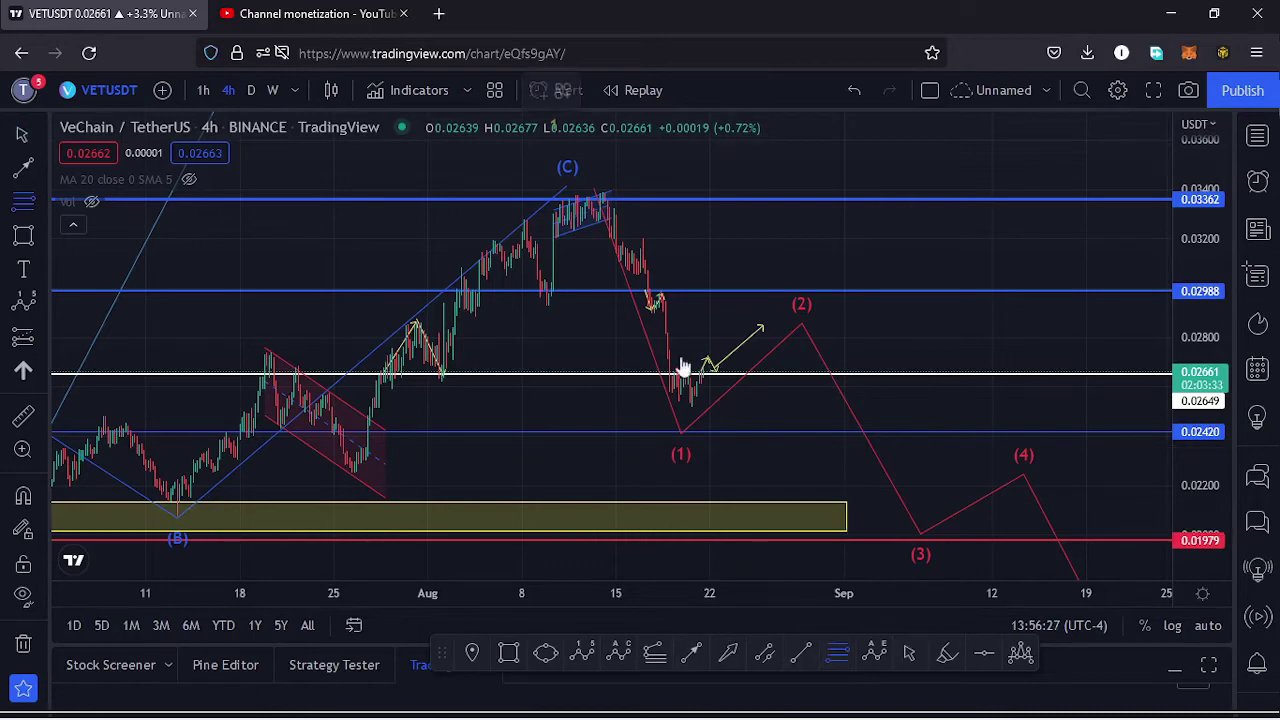
click(602, 196)
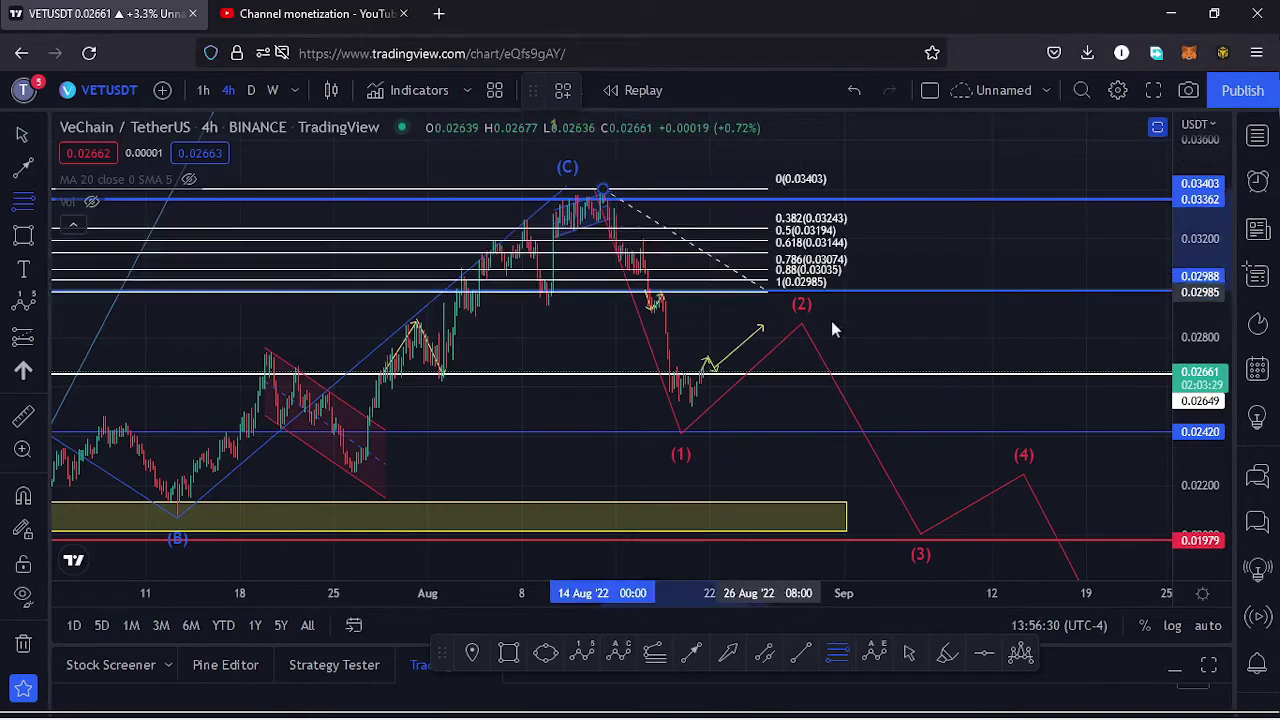
click(1042, 410)
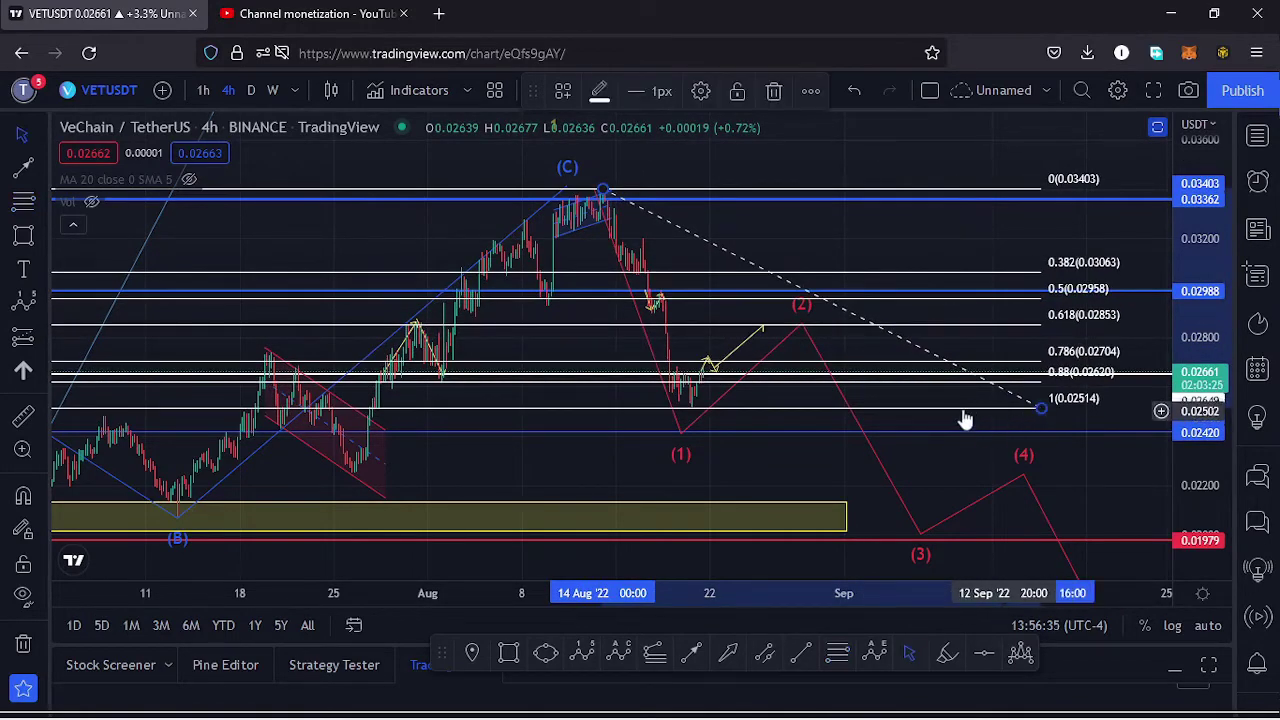
- Mark the zone between the 0.5 and 0.618 levels with a rectangle from 23 to 30 August, and delete the Fib retracement
click(508, 653)
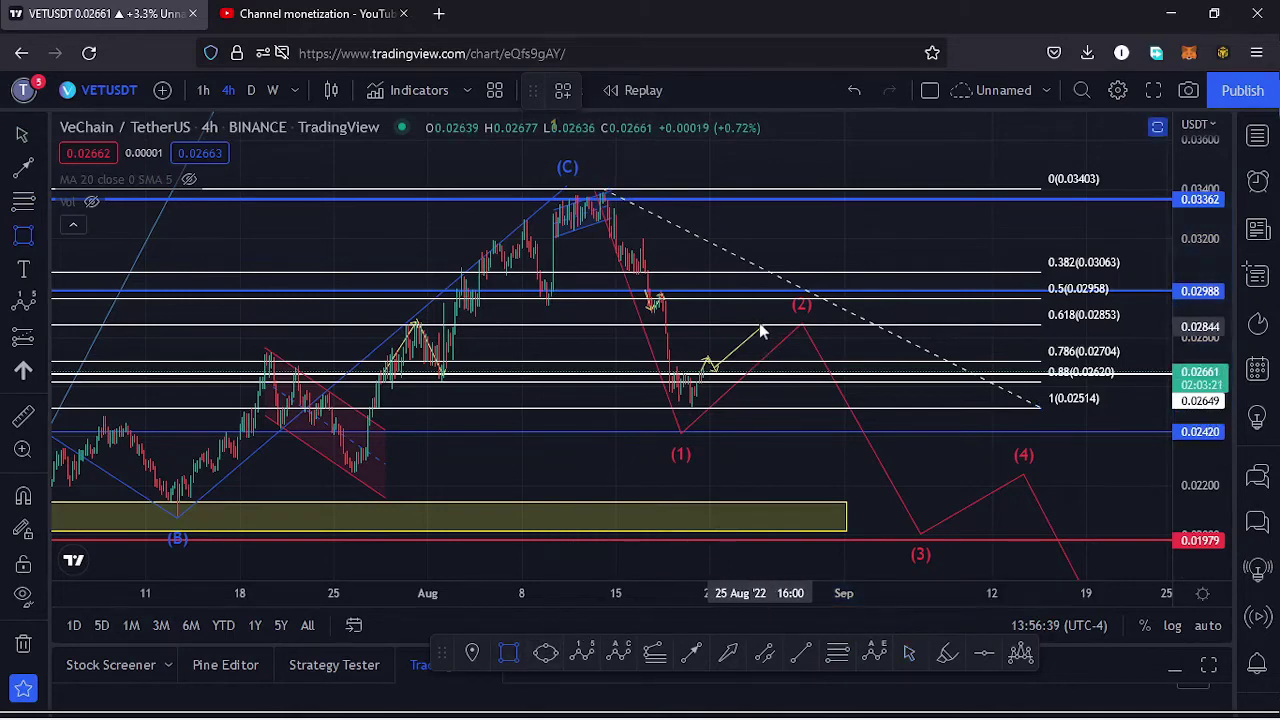
drag(760, 298, 818, 323)
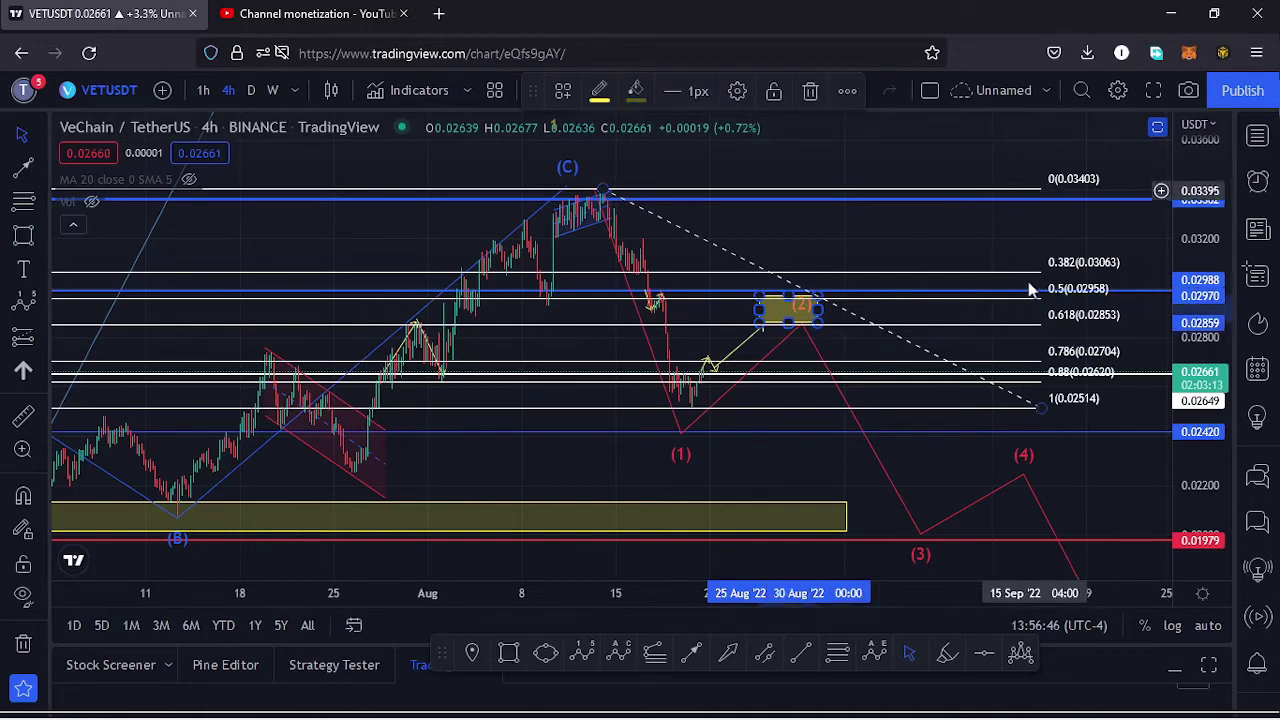
click(1042, 412)
key(Delete)
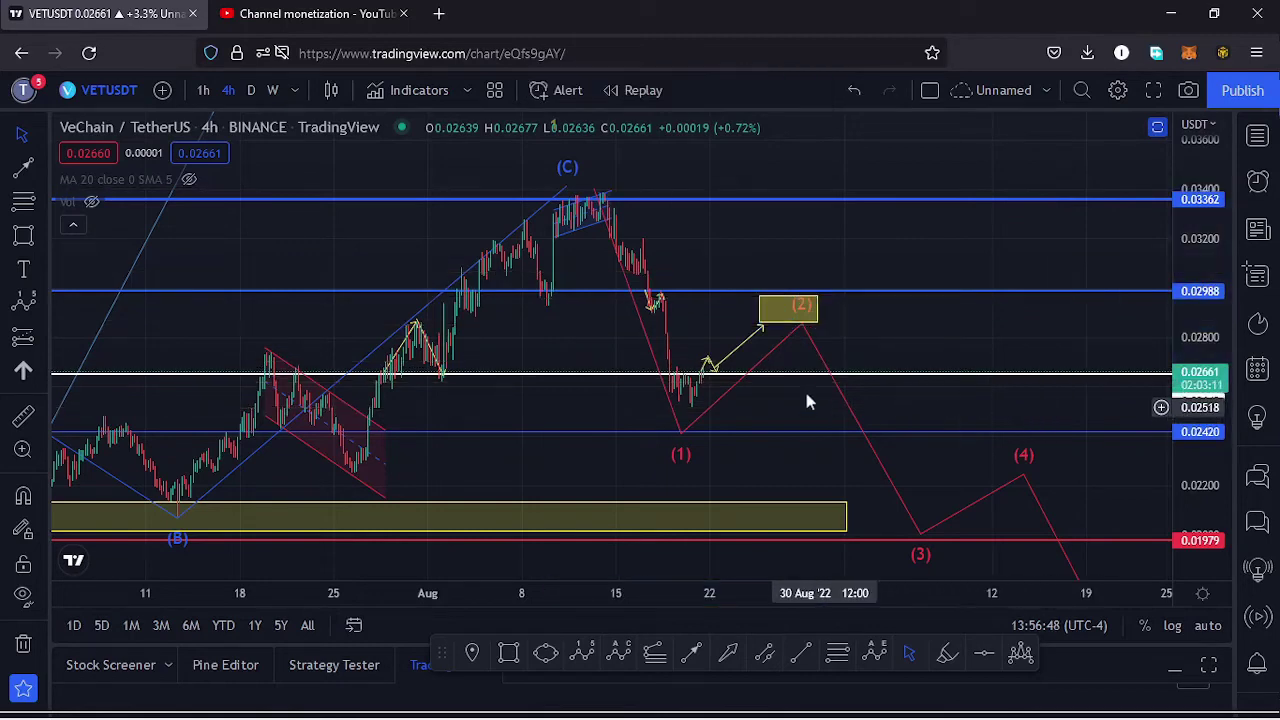
click(761, 323)
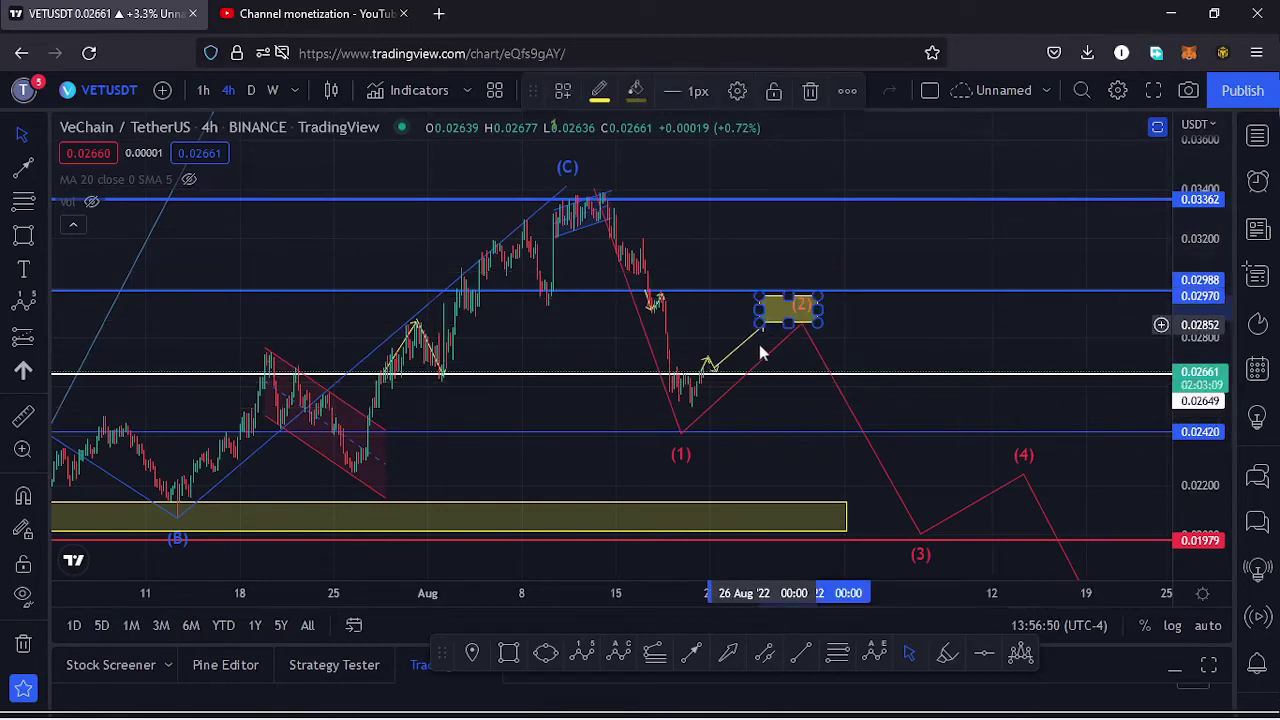
drag(758, 323, 738, 307)
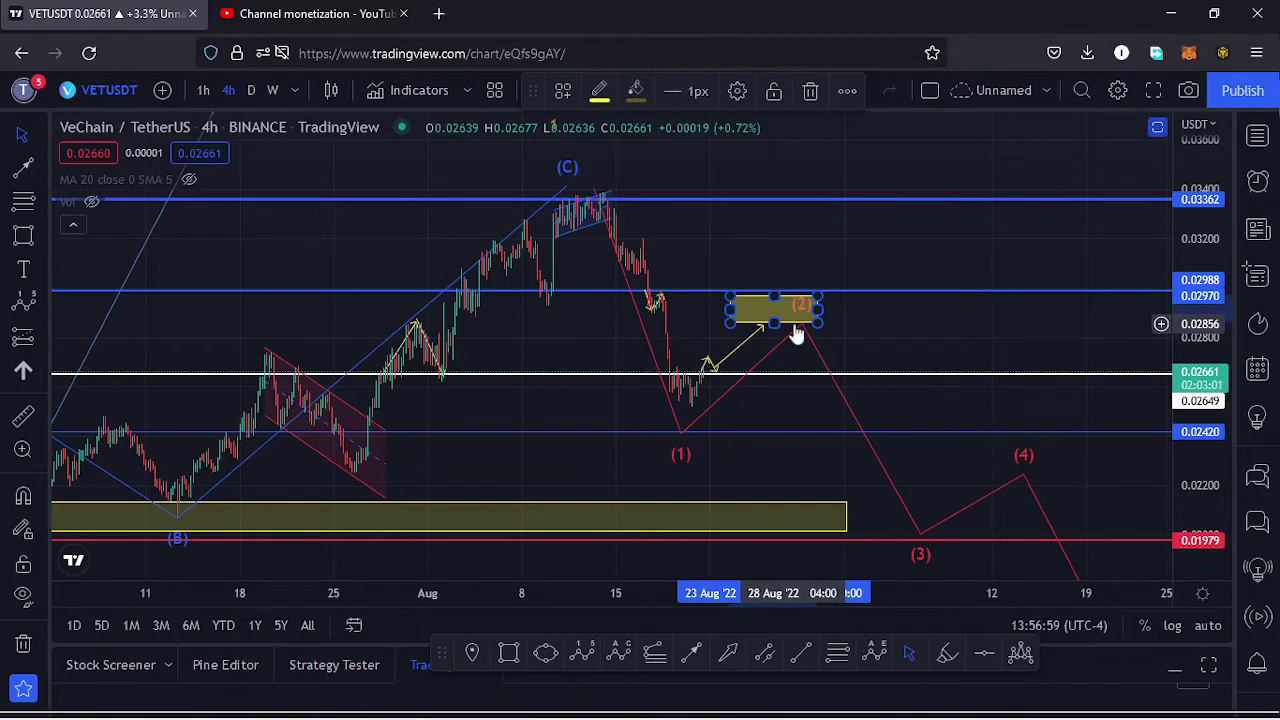
- Raise the long yellow arrow's tip to about 0.0291 and impulse point (2) to about 0.0295, both inside the new rectangle
drag(758, 335, 765, 313)
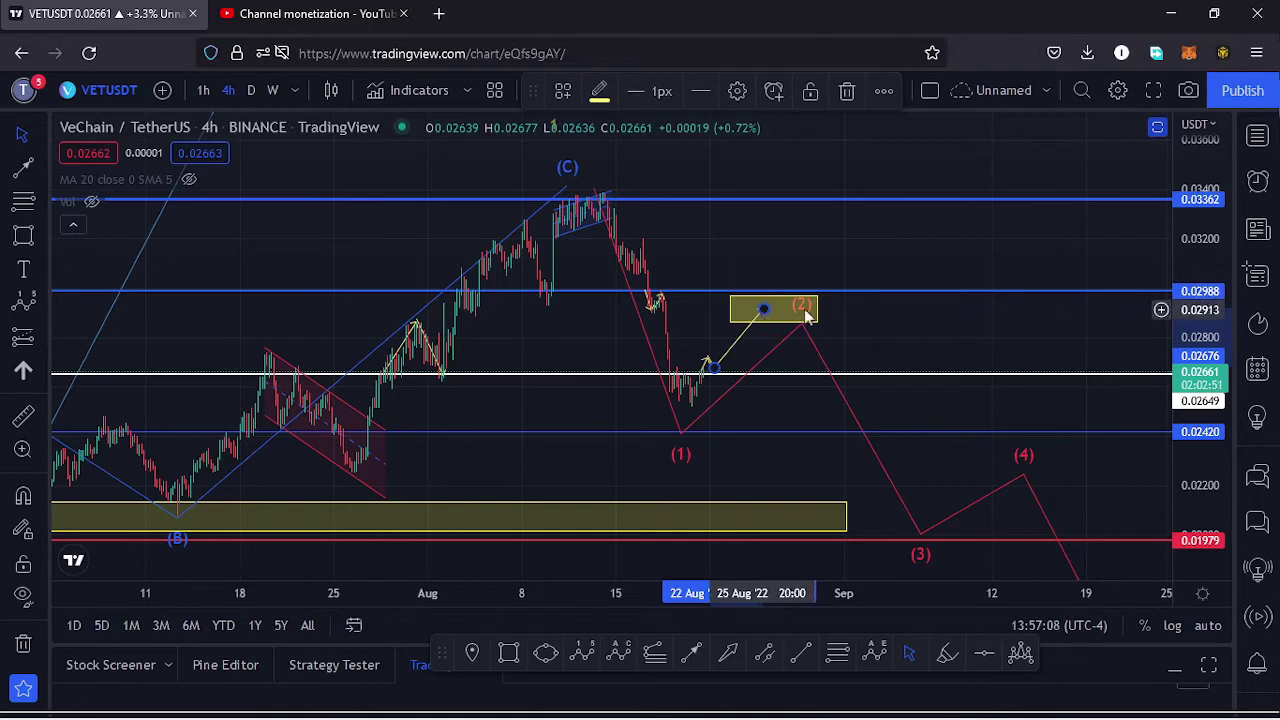
drag(803, 324, 801, 299)
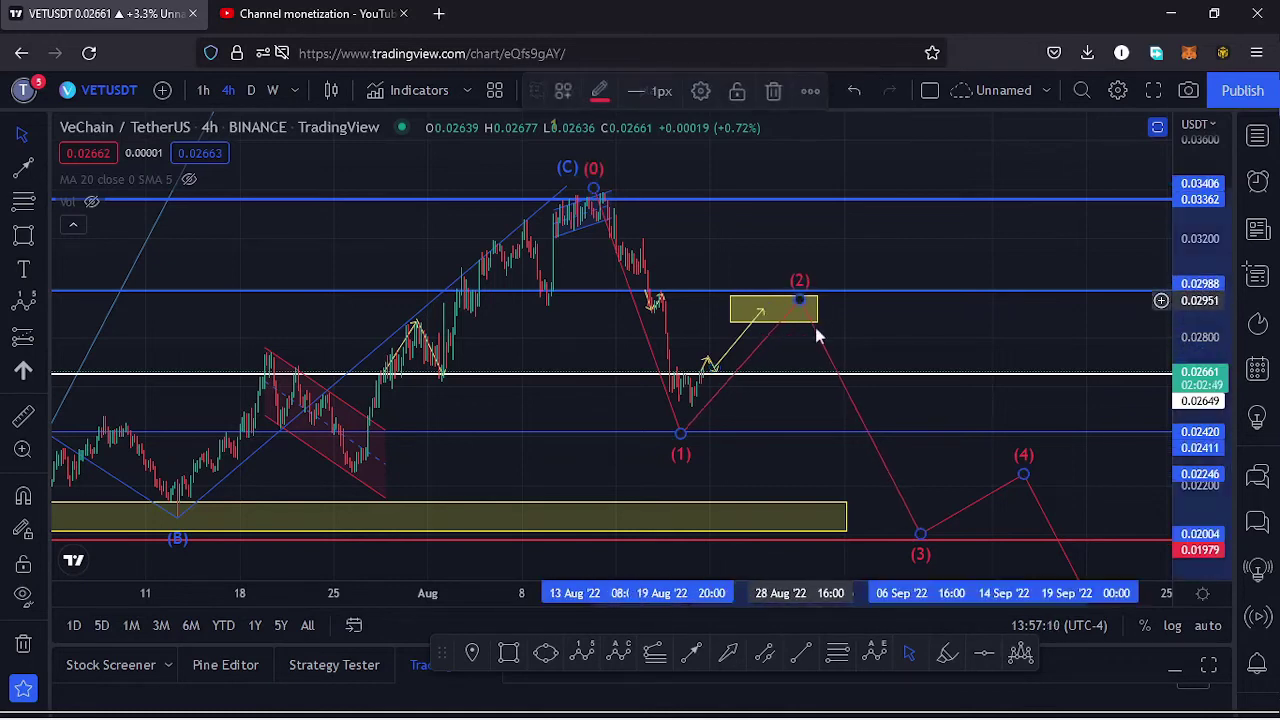
drag(949, 483, 903, 357)
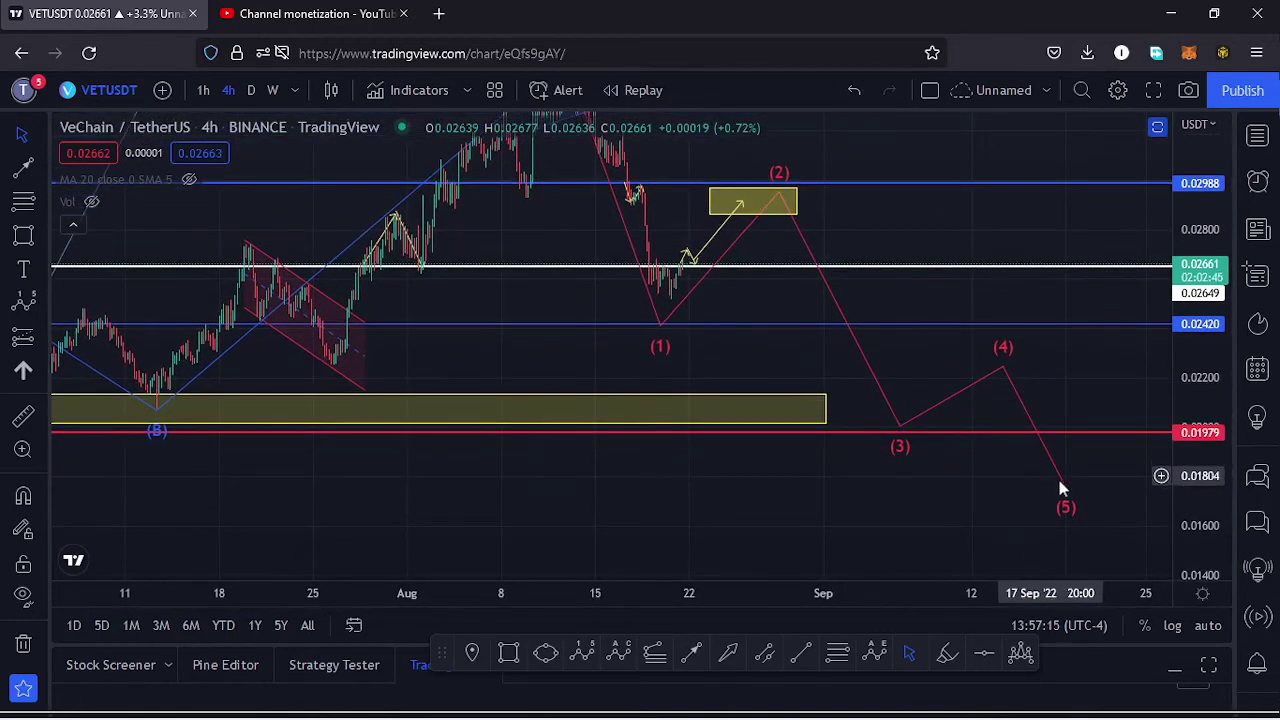
scroll(897, 513, down, 2)
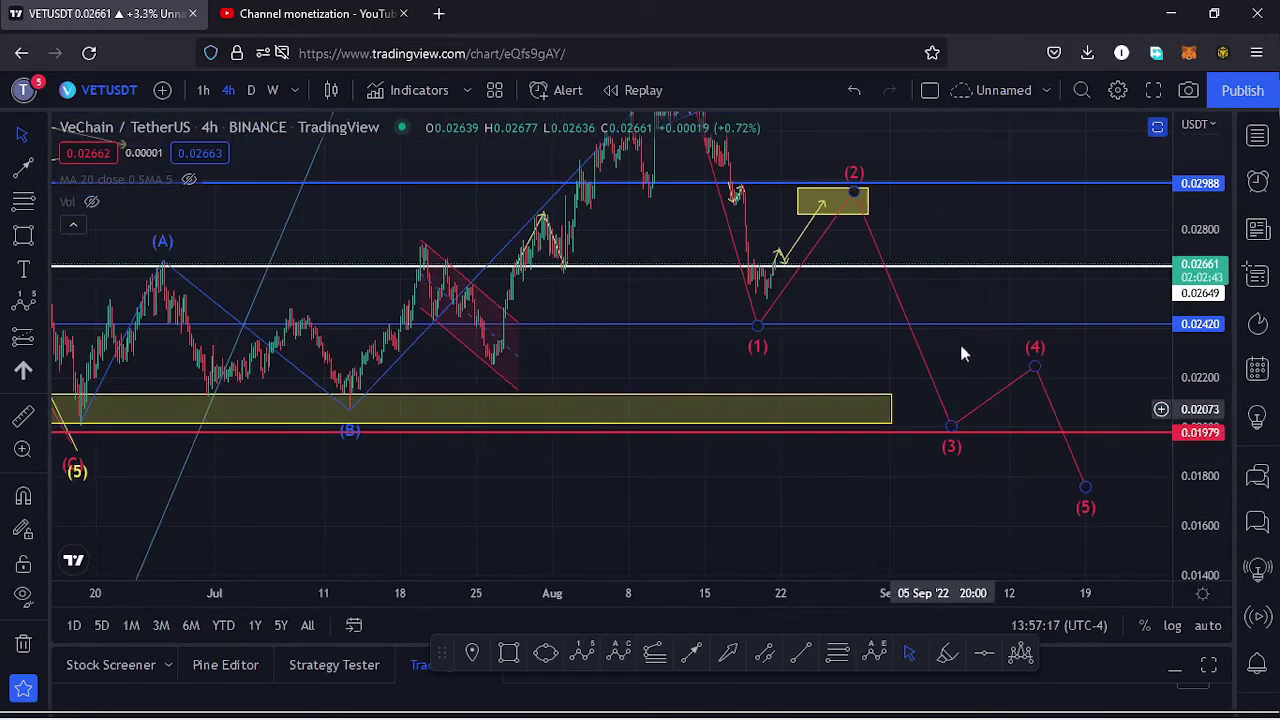
drag(1010, 223, 960, 245)
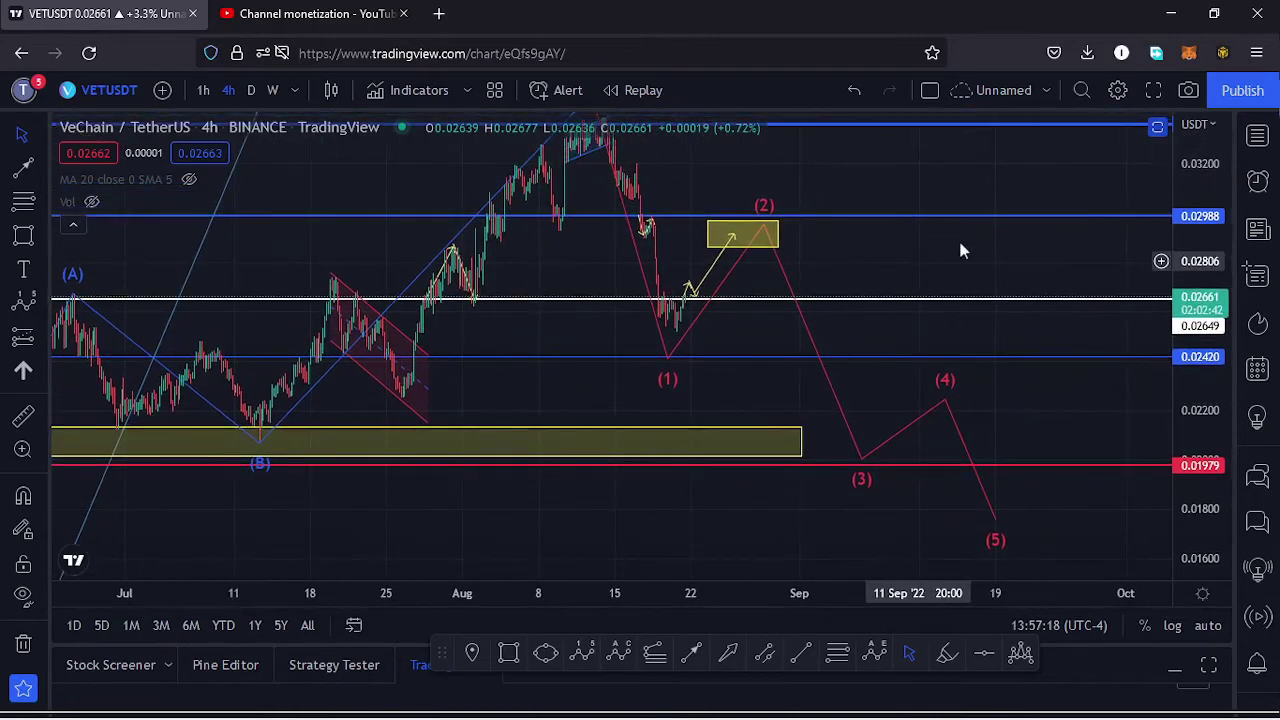
- Restore the indicator panes below the price chart, and examine the RSI in a maximised pane
click(1157, 128)
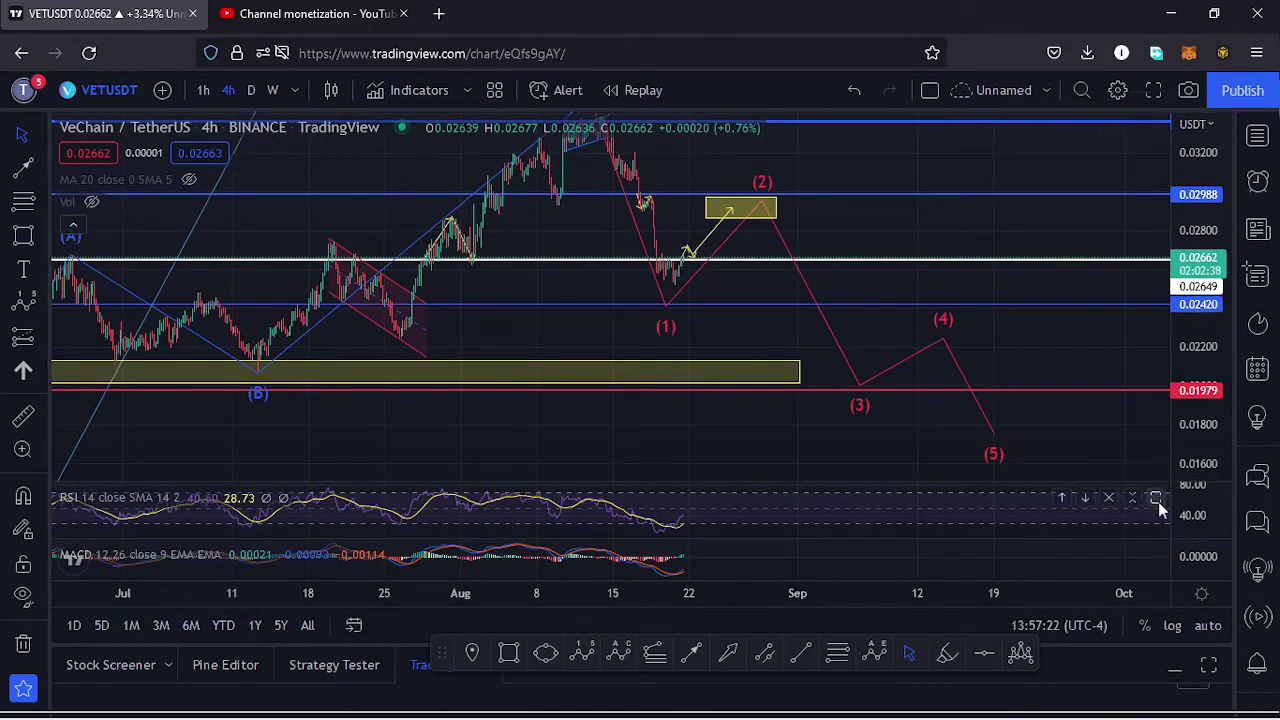
click(1155, 498)
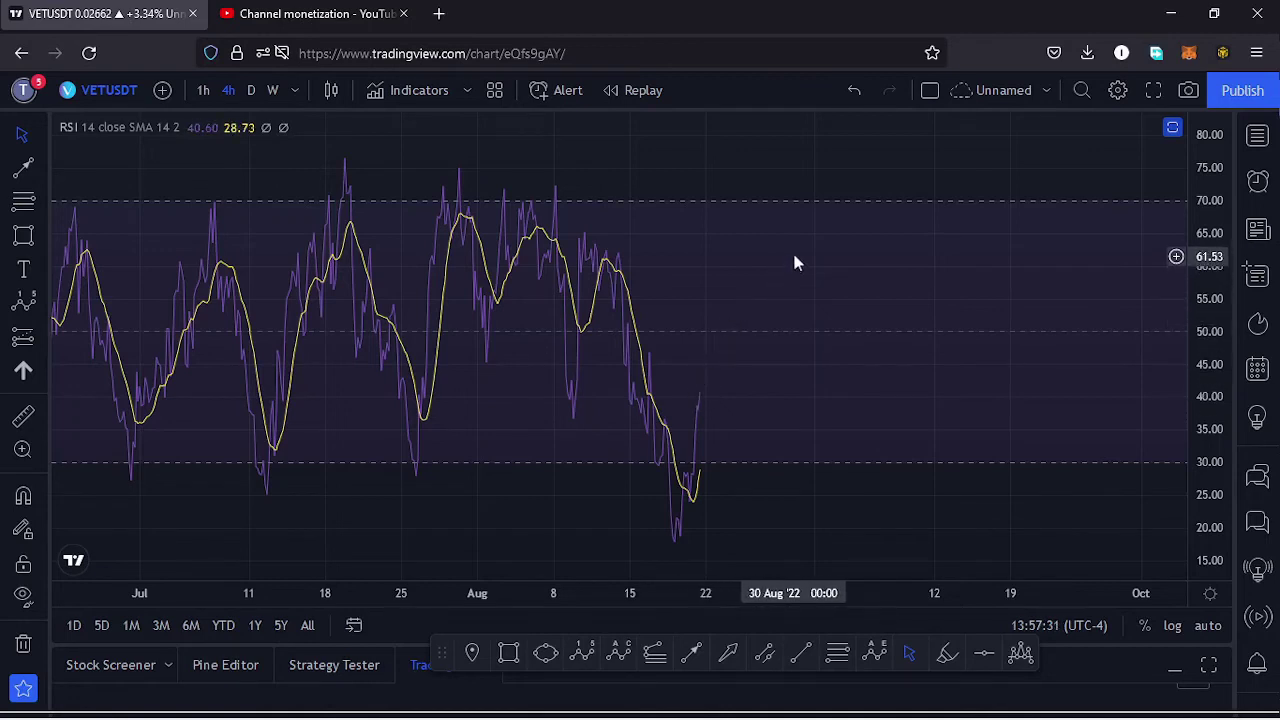
click(1173, 128)
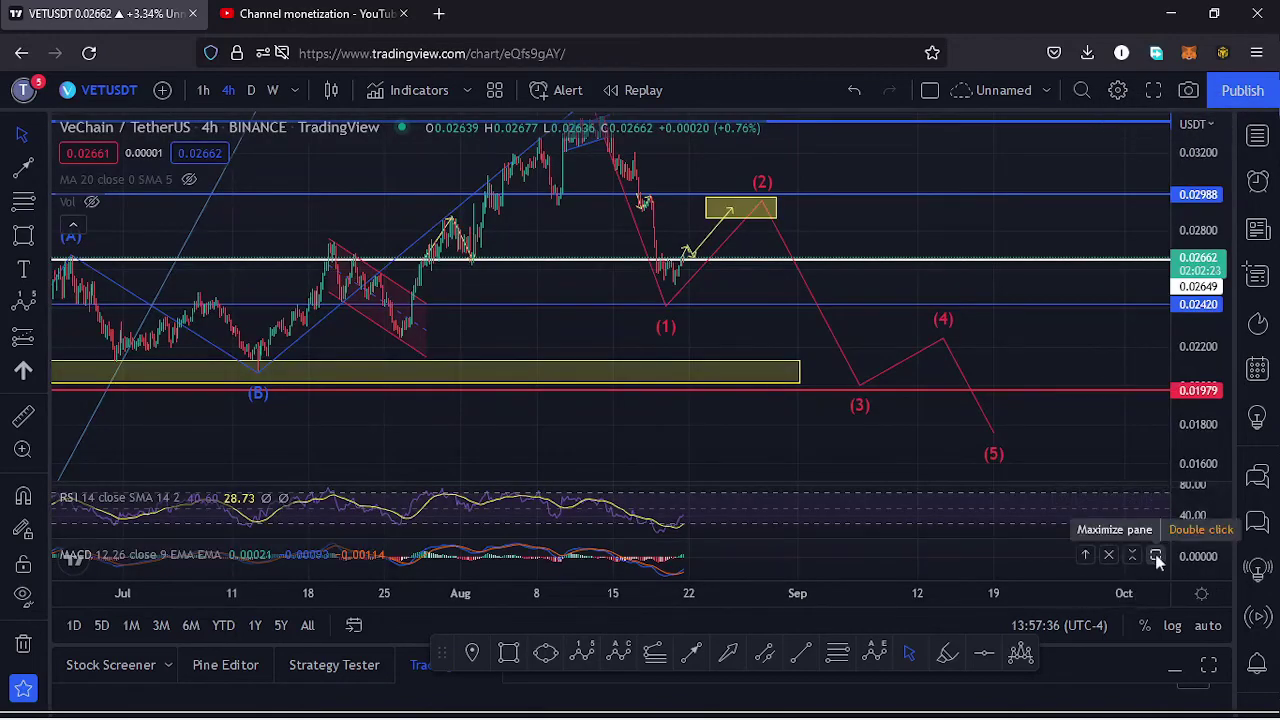
- Examine the MACD lines and histogram in a maximised pane, and return to the price chart with its indicators
click(1157, 556)
scroll(640, 475, up, 2)
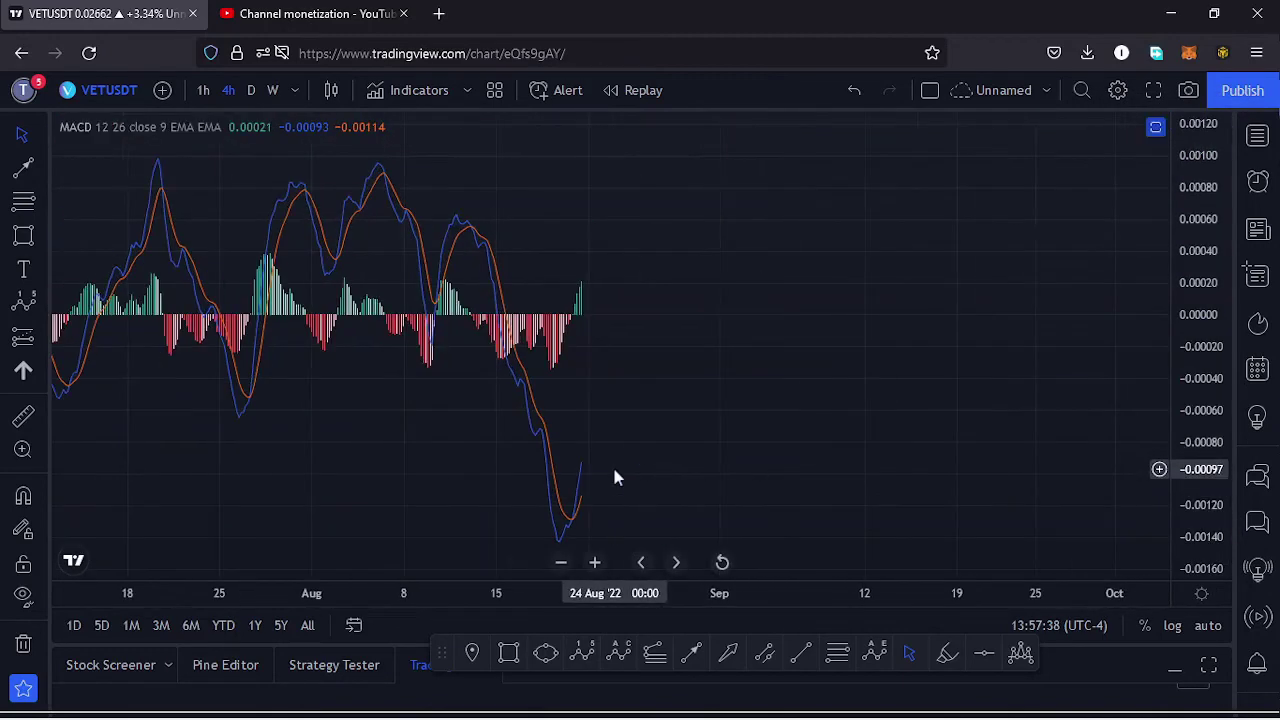
drag(711, 426, 903, 434)
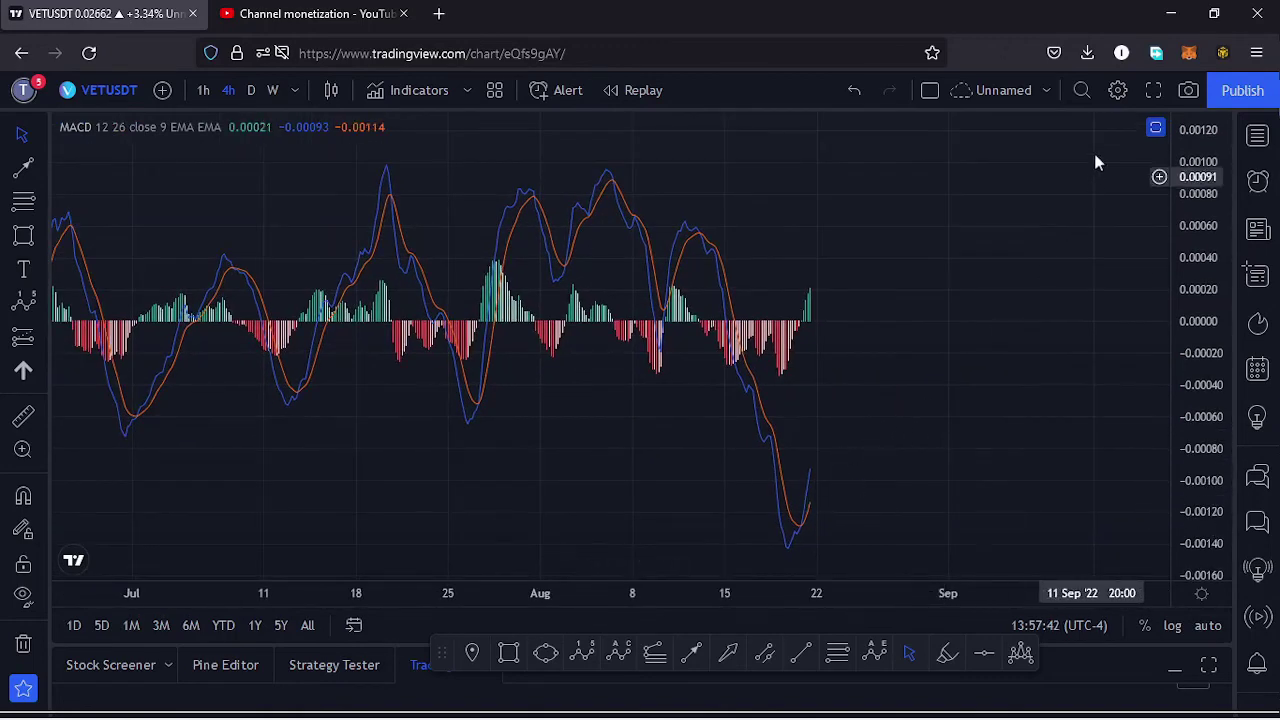
click(1155, 128)
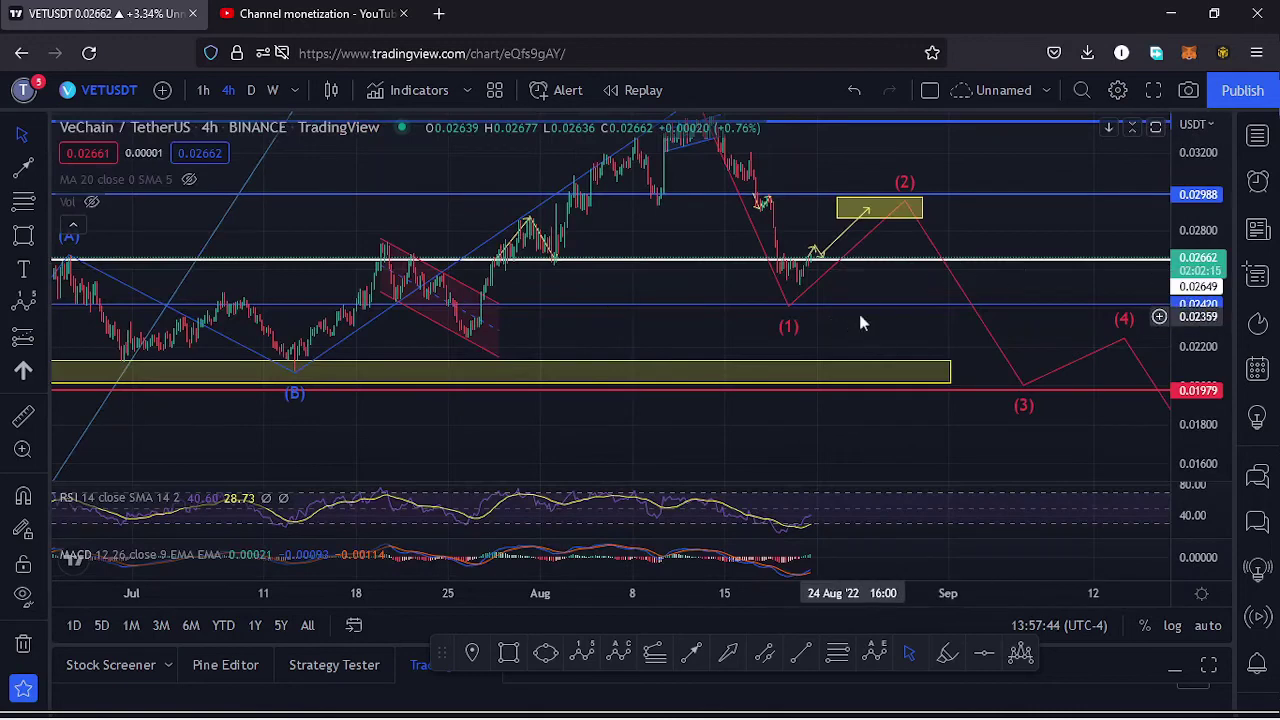
drag(868, 343, 777, 374)
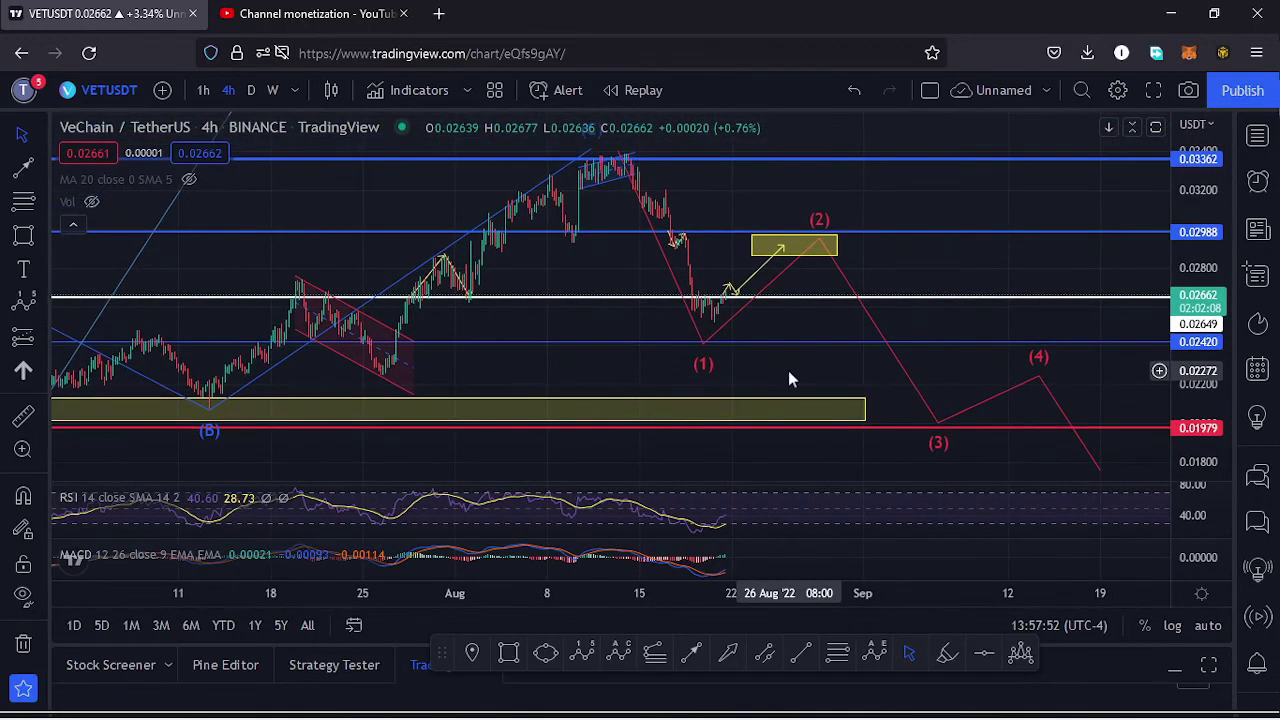